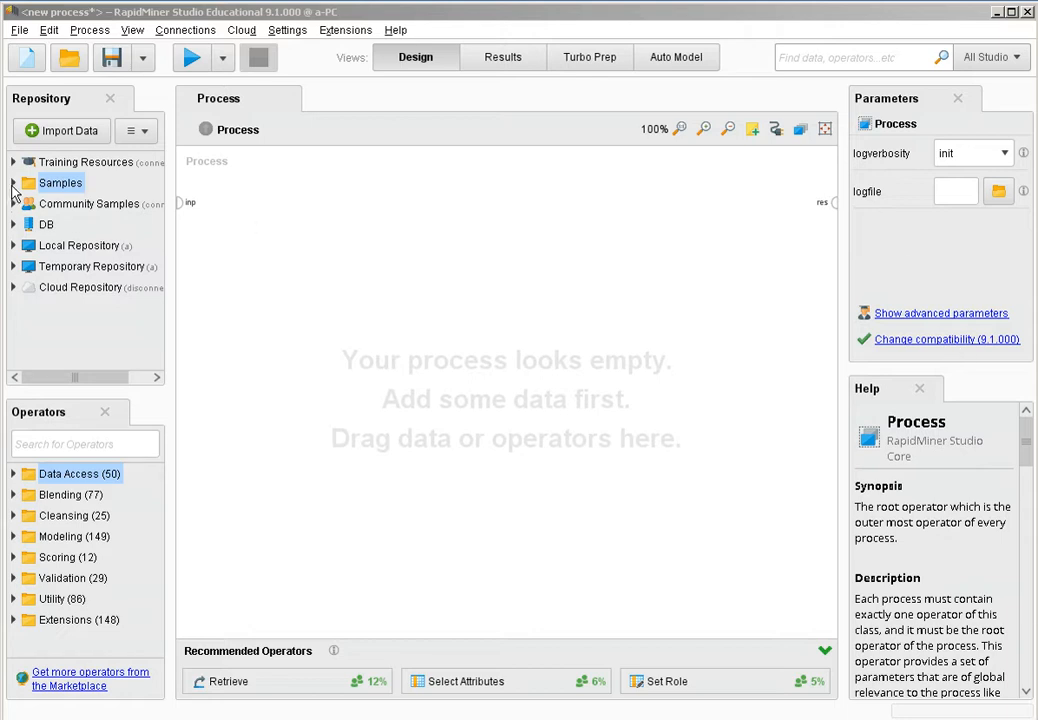
Step: Add the Golf dataset from the Samples data folder to the process and connect its output to the result port
click(13, 184)
click(28, 204)
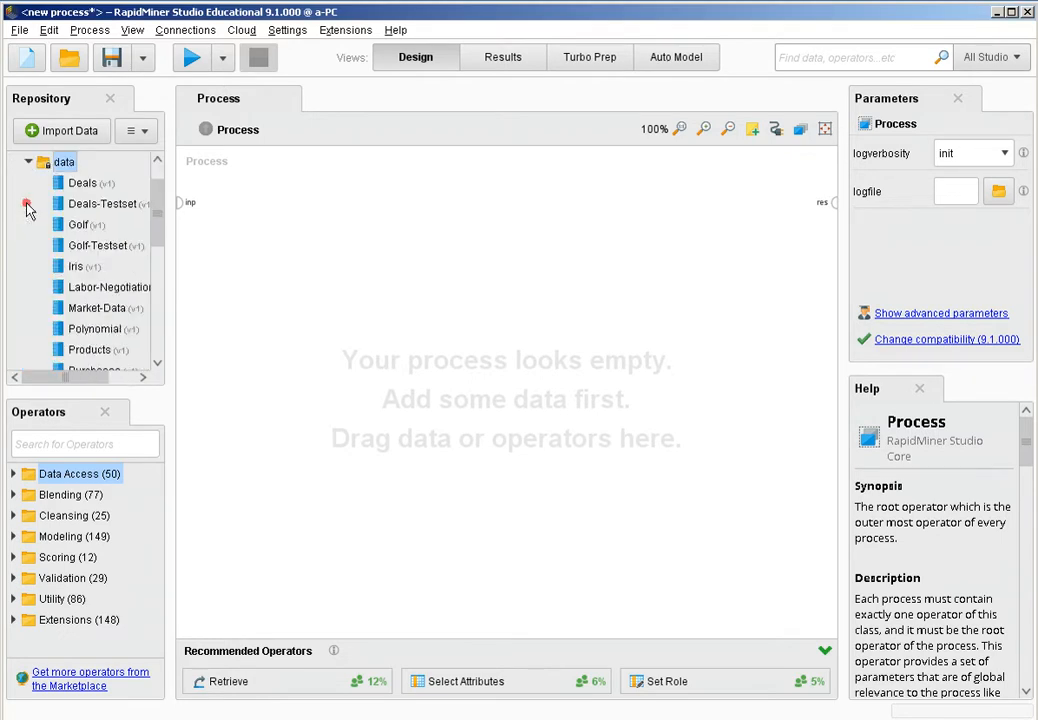
click(80, 226)
drag(83, 232, 240, 220)
click(298, 206)
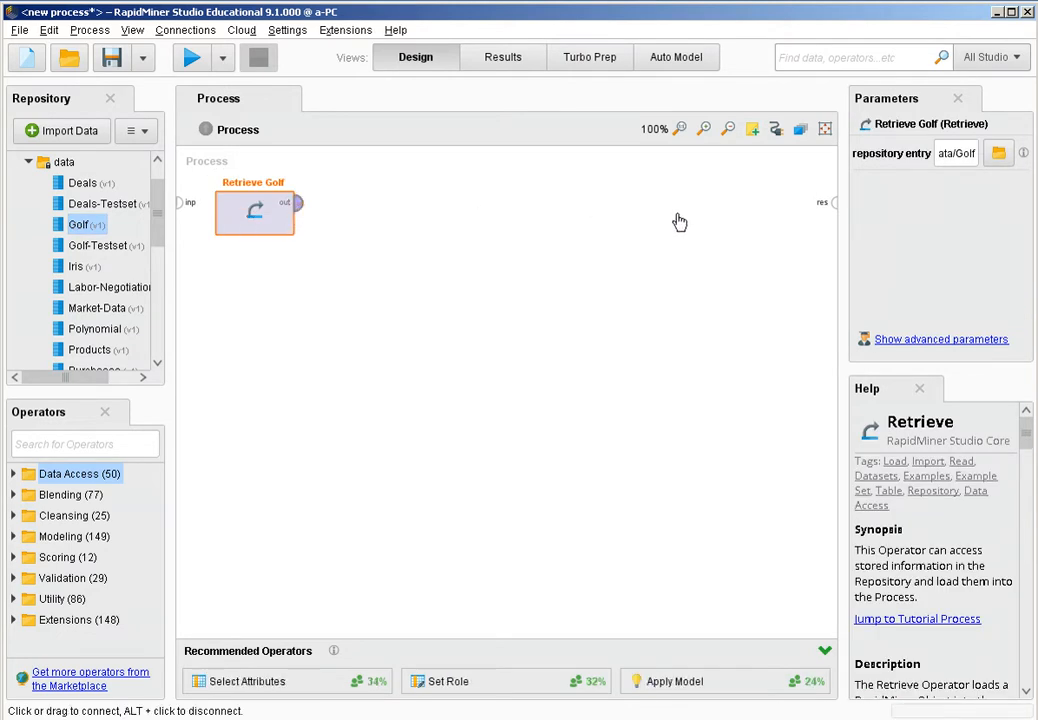
click(833, 207)
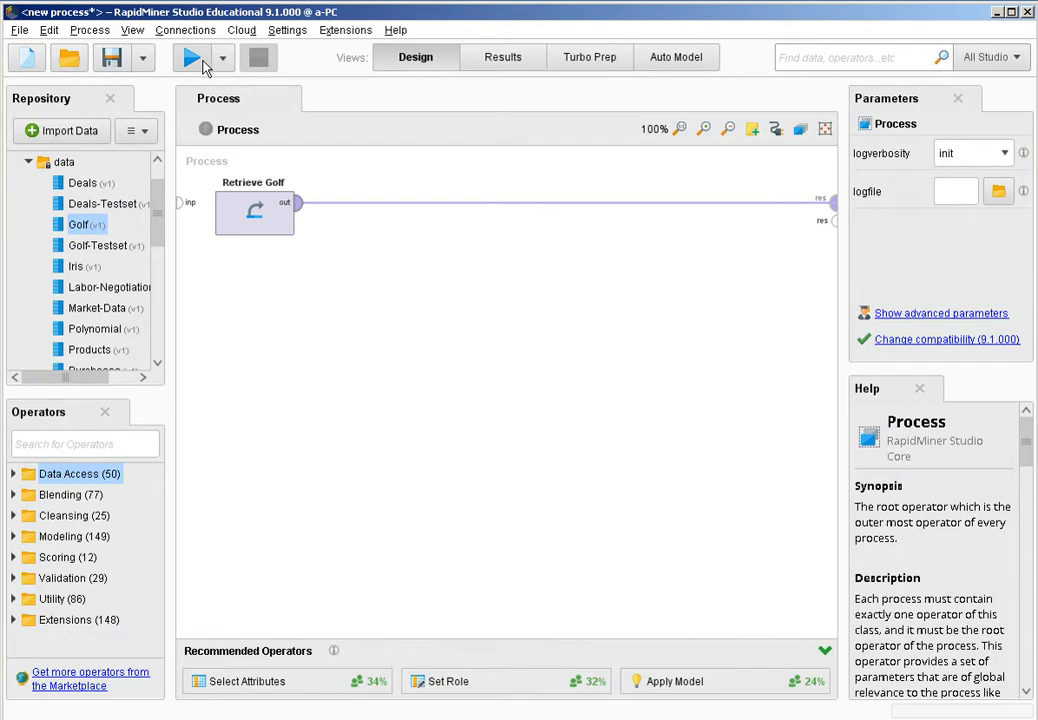
Step: Run the process and open the Golf example set's data table
click(201, 63)
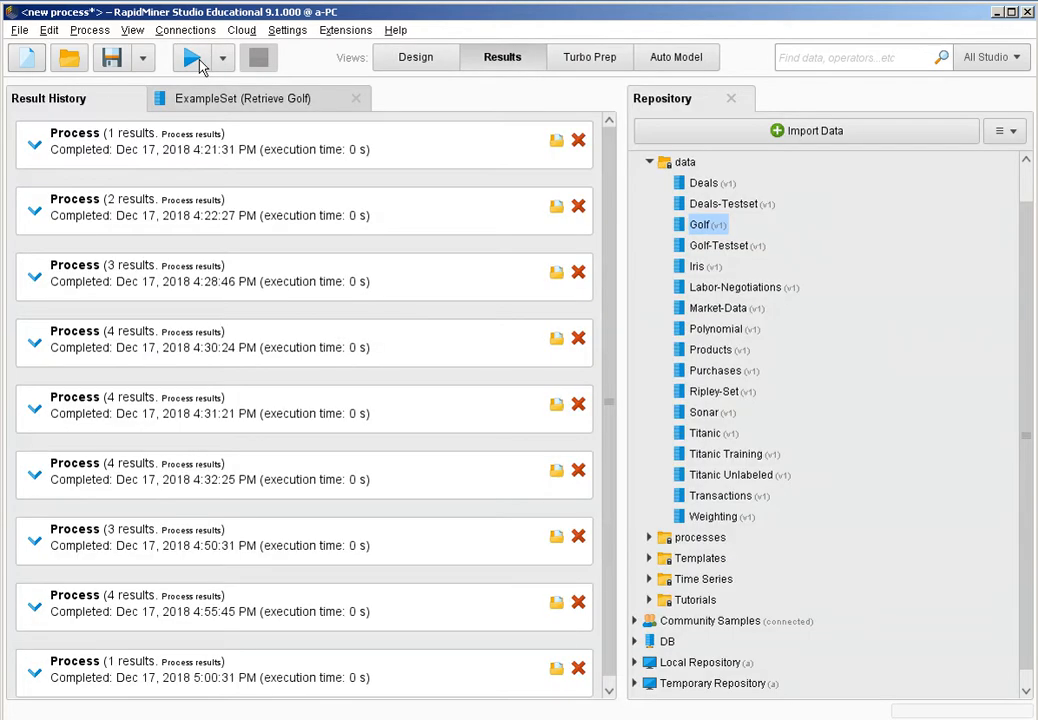
click(260, 106)
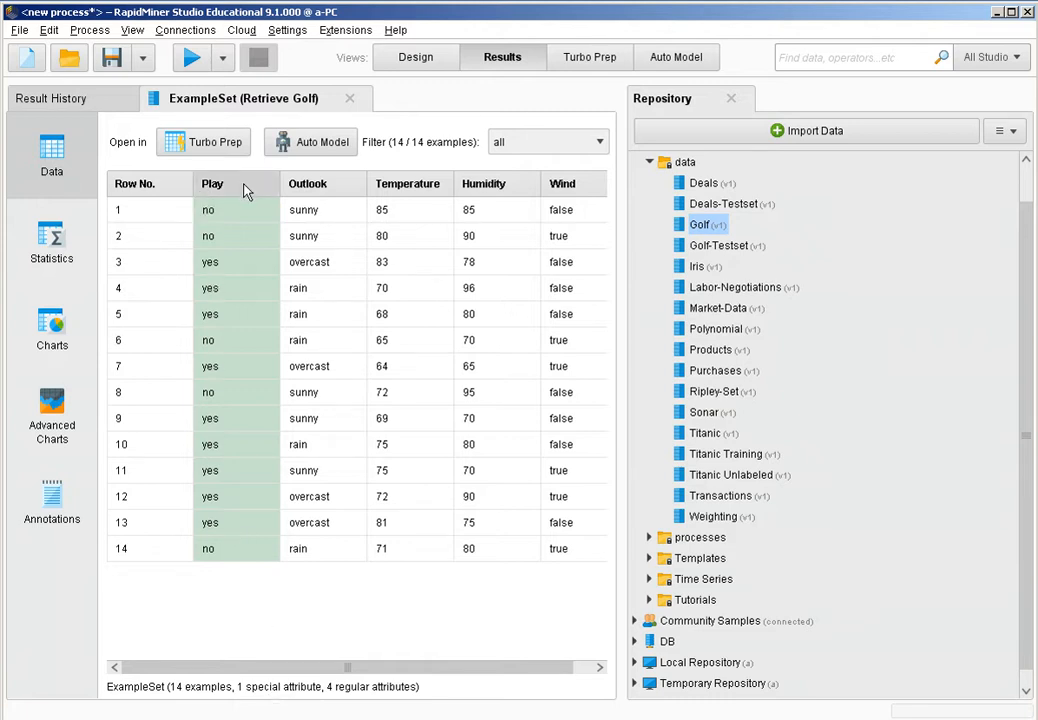
mouse_move(243, 191)
Step: Show the attribute statistics of the Golf example set and maximize the result view
click(64, 256)
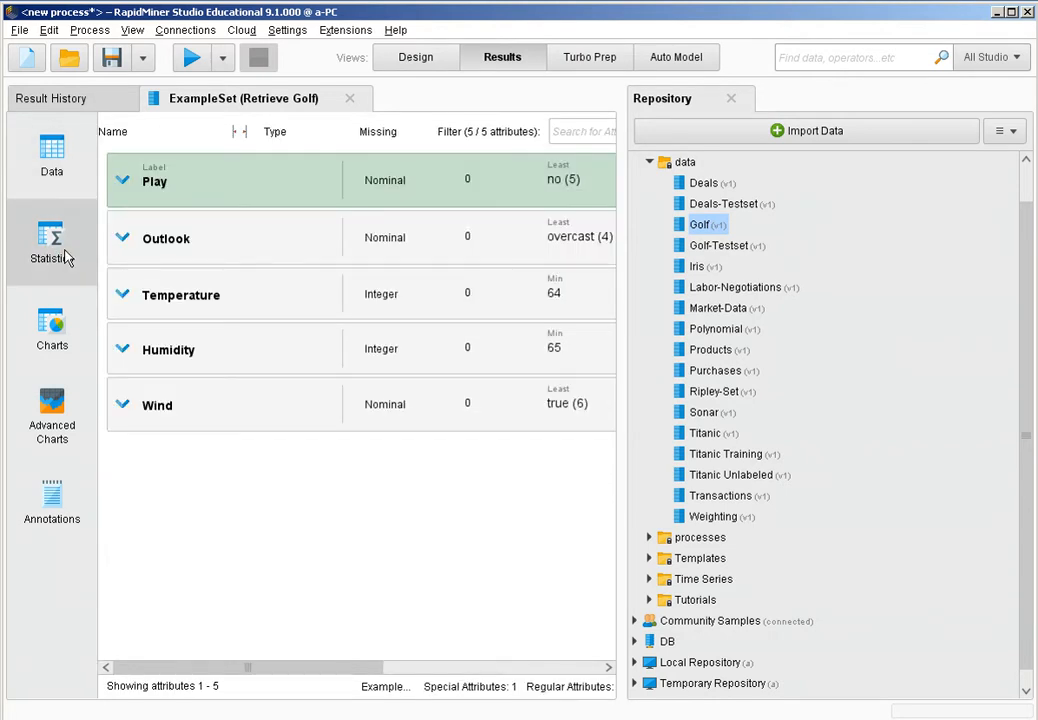
right_click(296, 104)
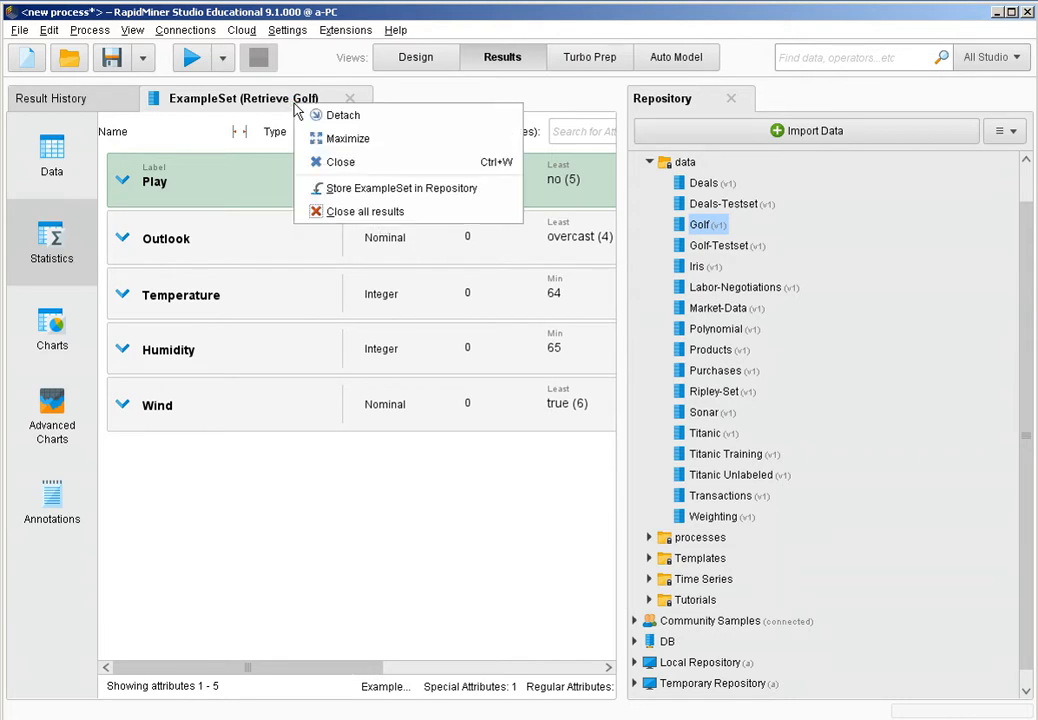
click(342, 140)
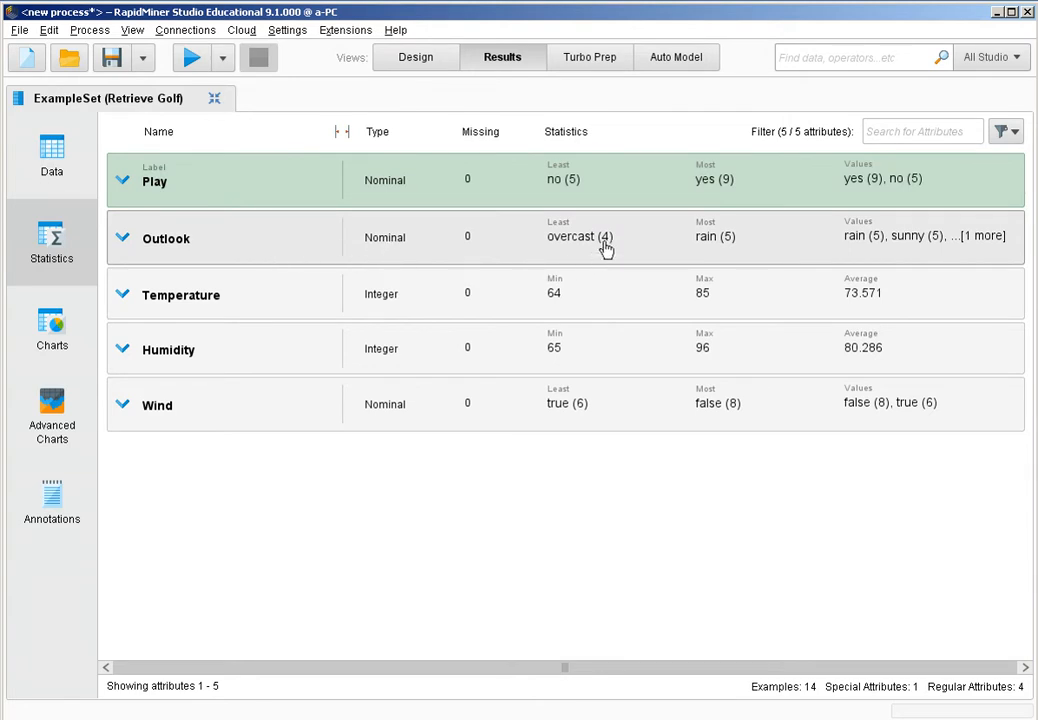
Step: Expand the Outlook attribute's statistics, view its full bar chart, and return to the statistics
click(713, 245)
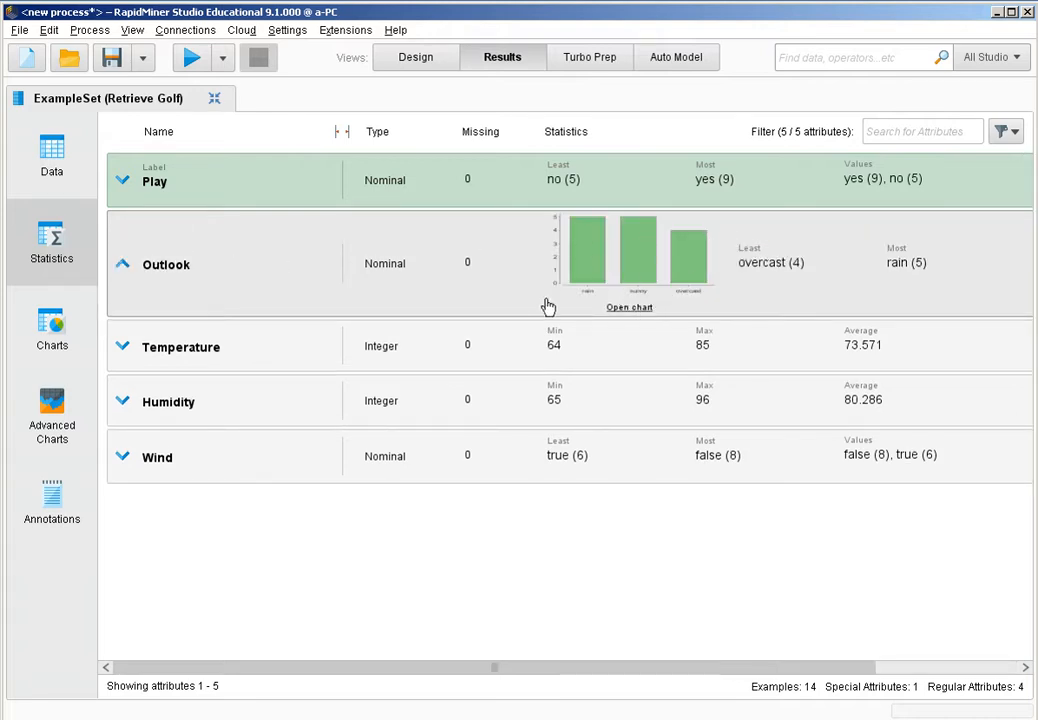
click(629, 309)
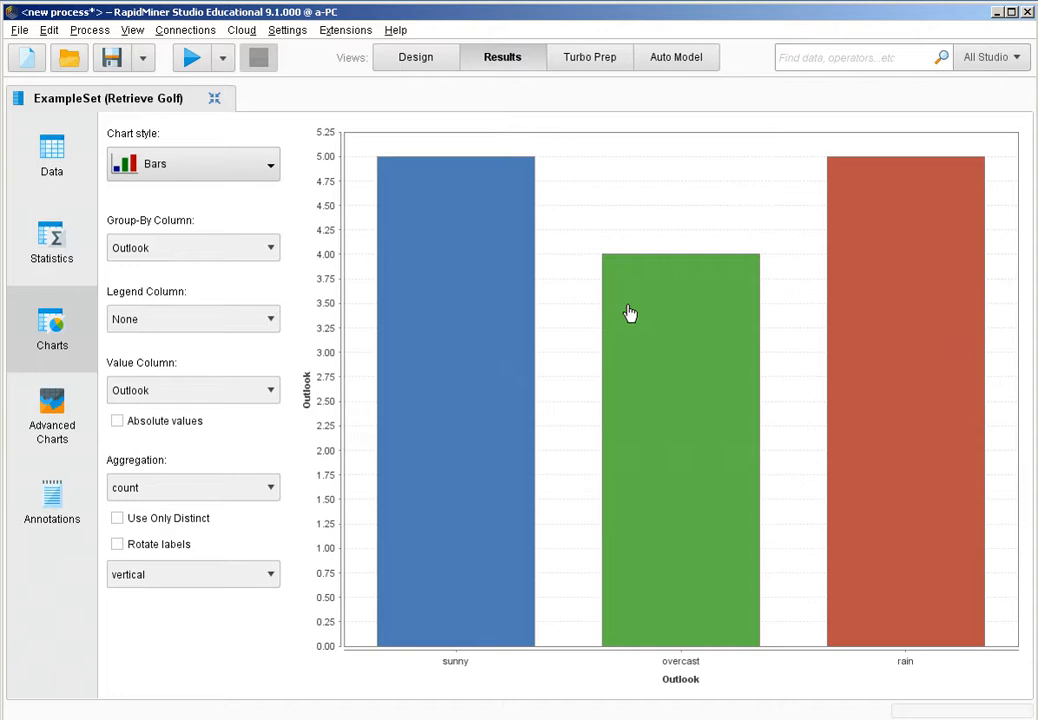
click(82, 245)
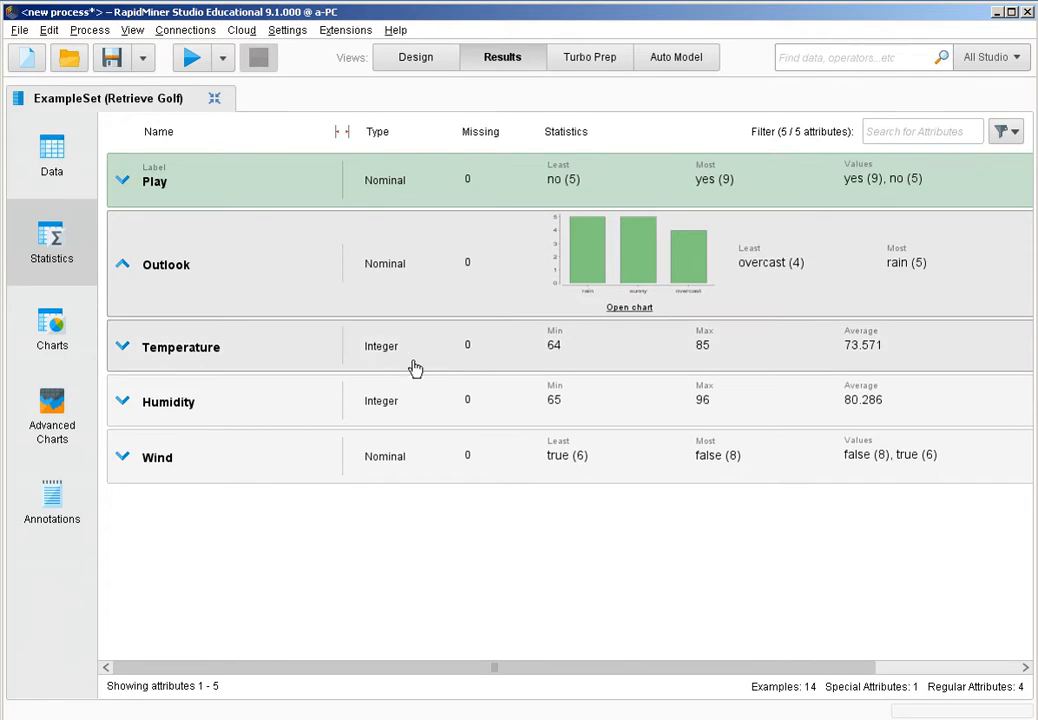
Step: Examine the expanded statistics of the Temperature and Humidity attributes, including the deviation
click(204, 358)
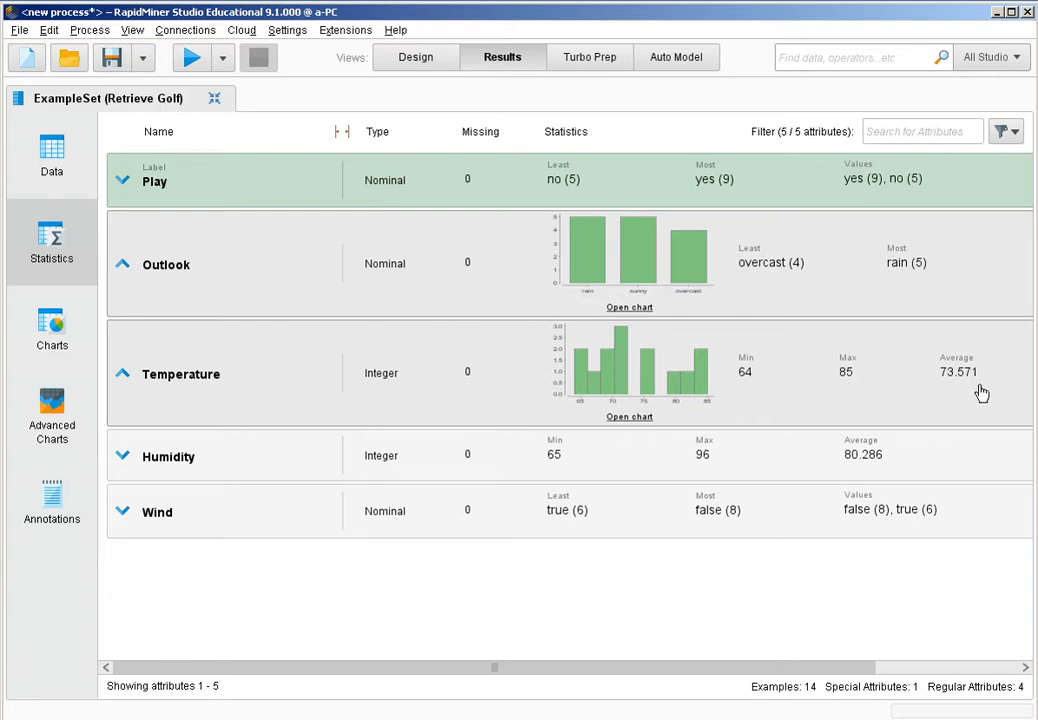
click(977, 667)
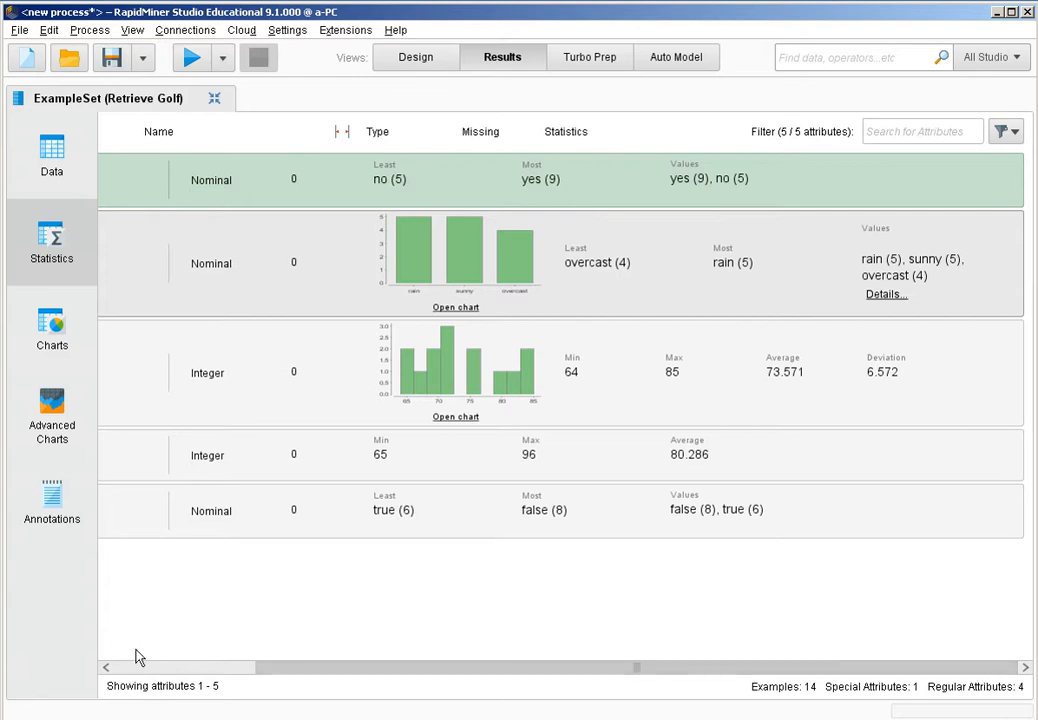
click(233, 668)
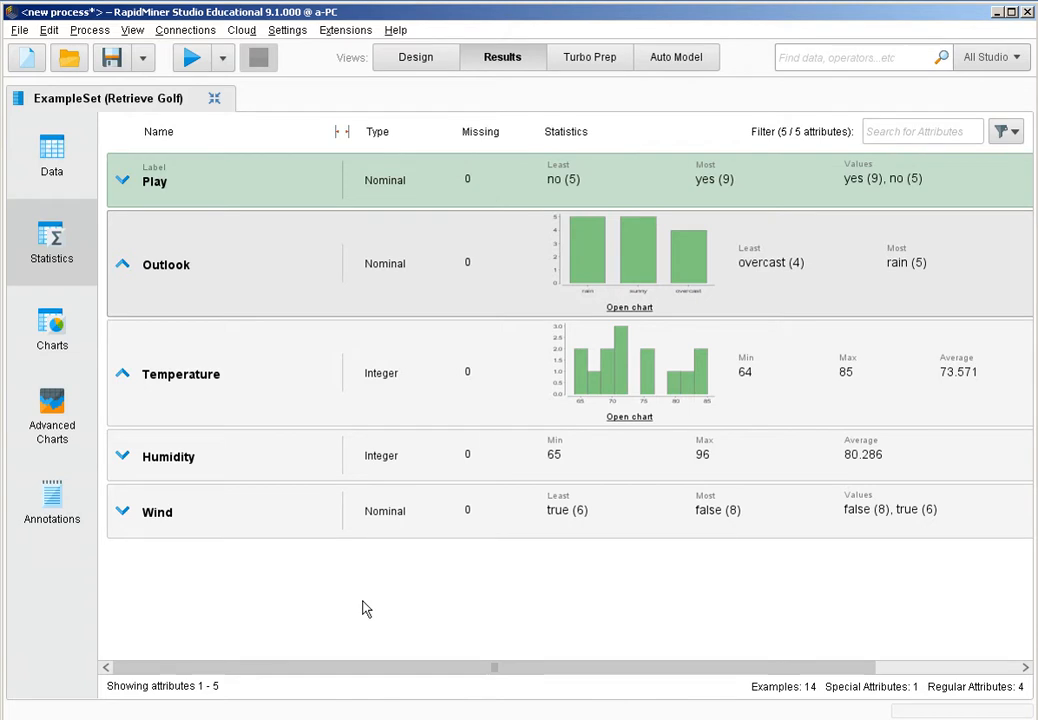
click(438, 461)
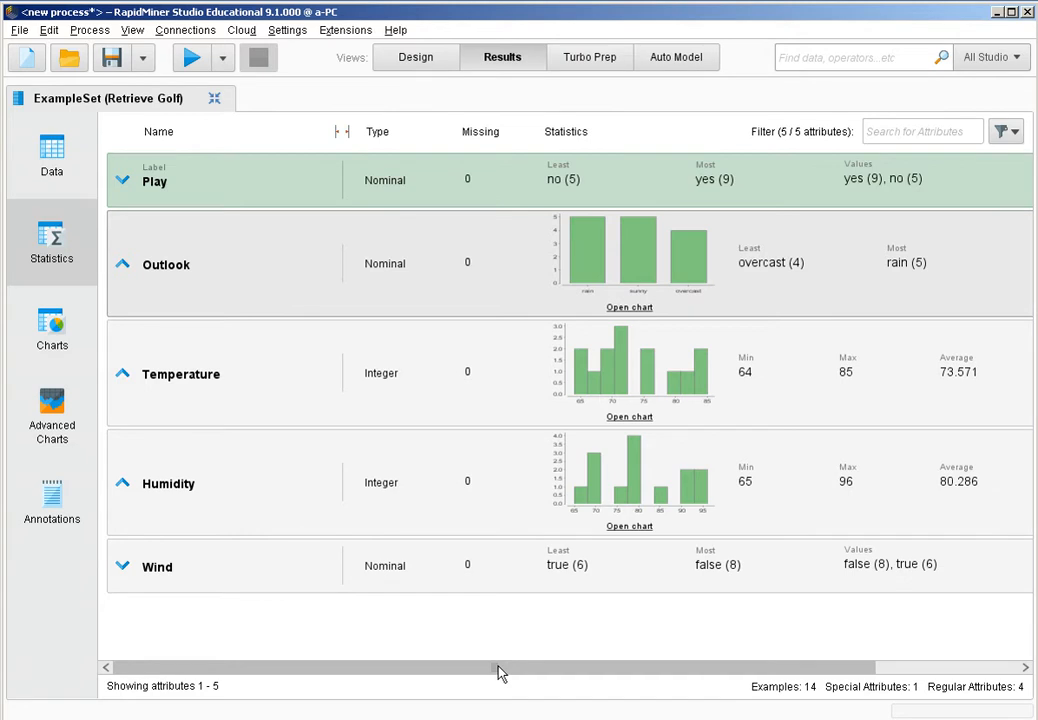
Step: Add the Iris sample dataset below Retrieve Golf in the process design and connect its output to the second result port
click(423, 63)
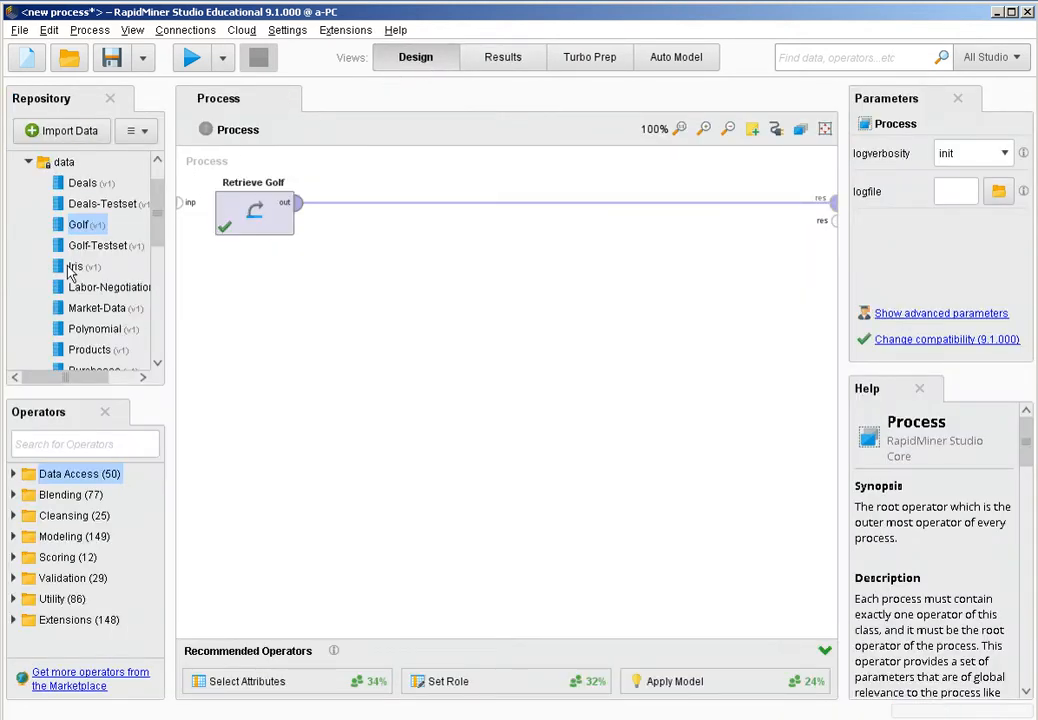
drag(72, 268, 239, 306)
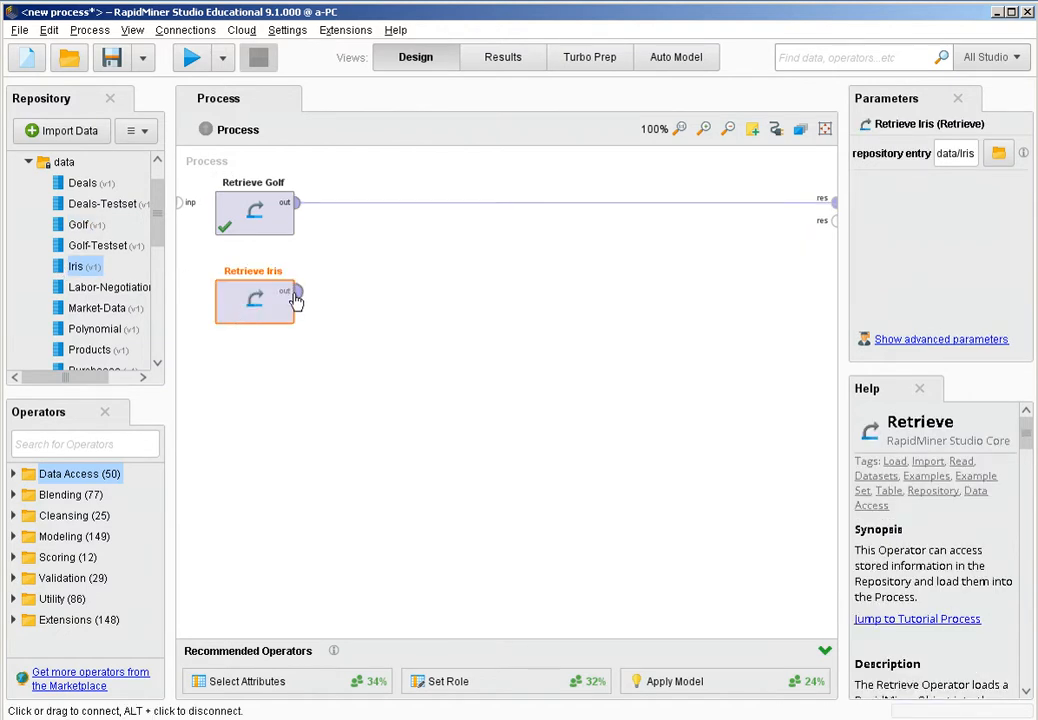
click(296, 300)
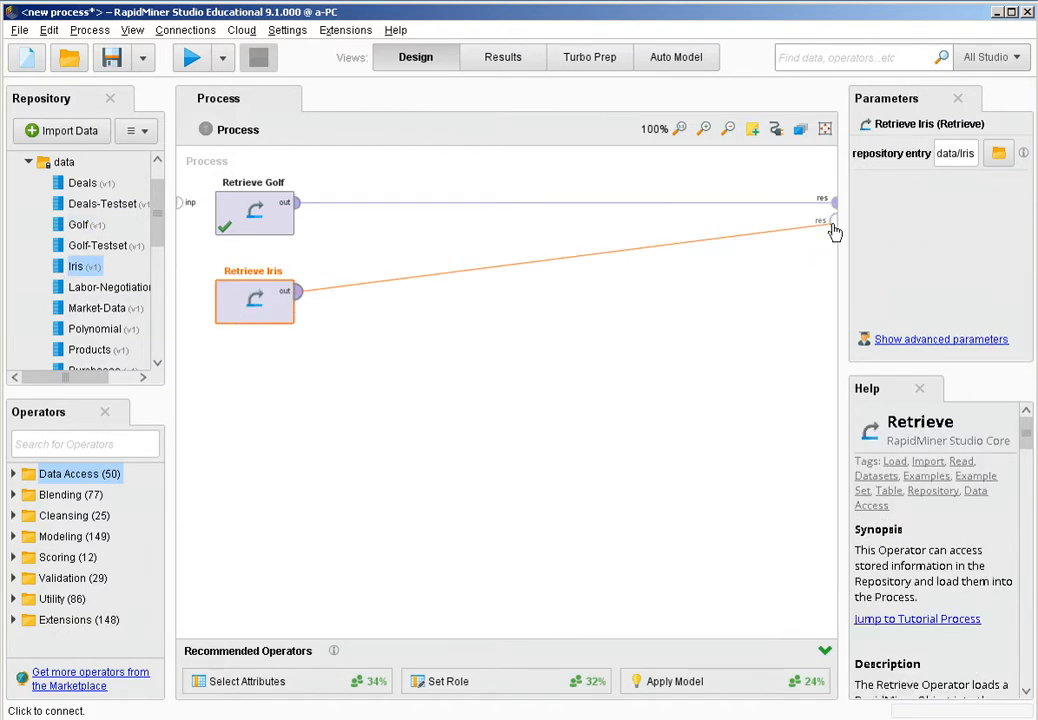
click(833, 224)
Step: Run the process with both datasets and open the Iris example set in a maximized result view
click(190, 57)
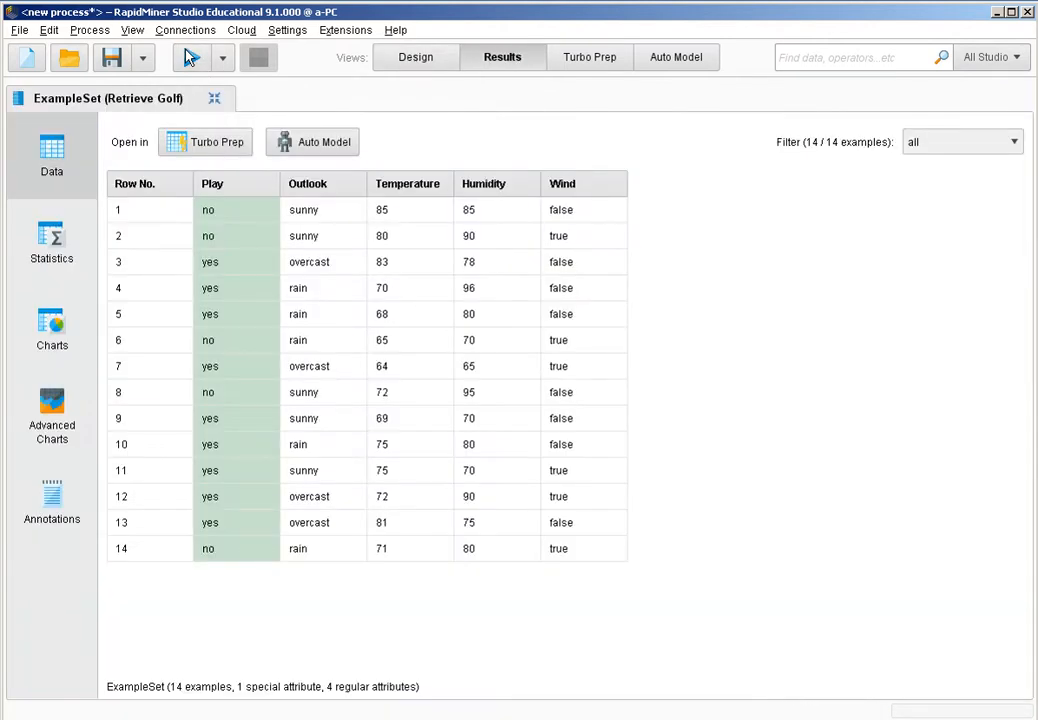
click(47, 258)
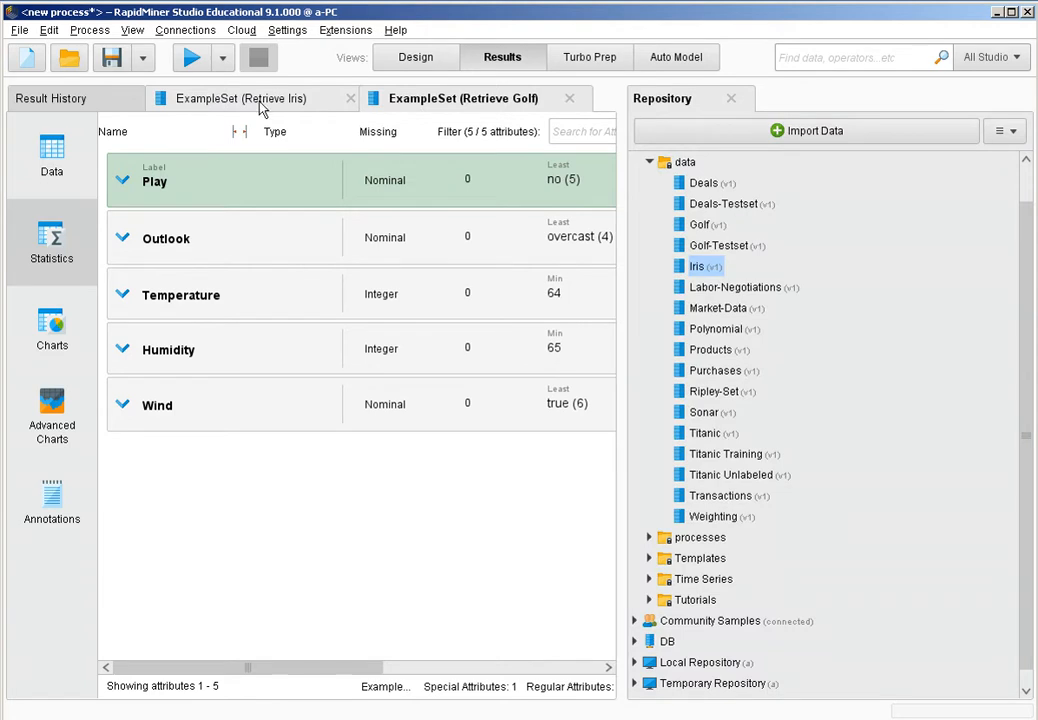
click(218, 97)
right_click(272, 105)
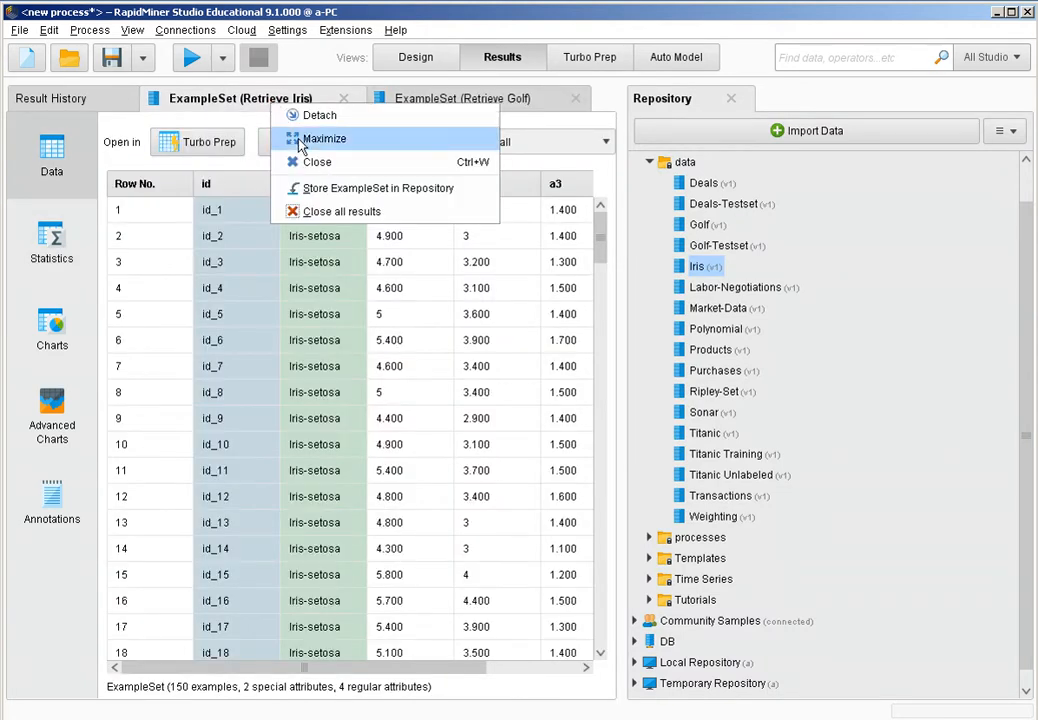
click(290, 138)
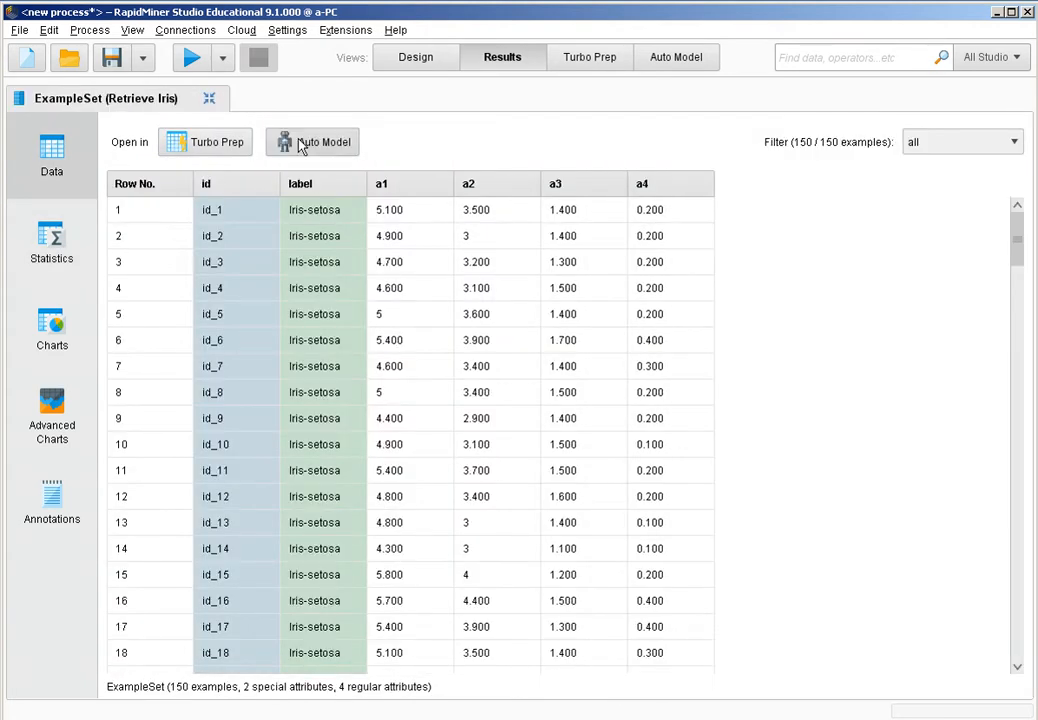
Step: Examine the Iris attribute statistics, expanding the details of label, a1 and a3
click(70, 246)
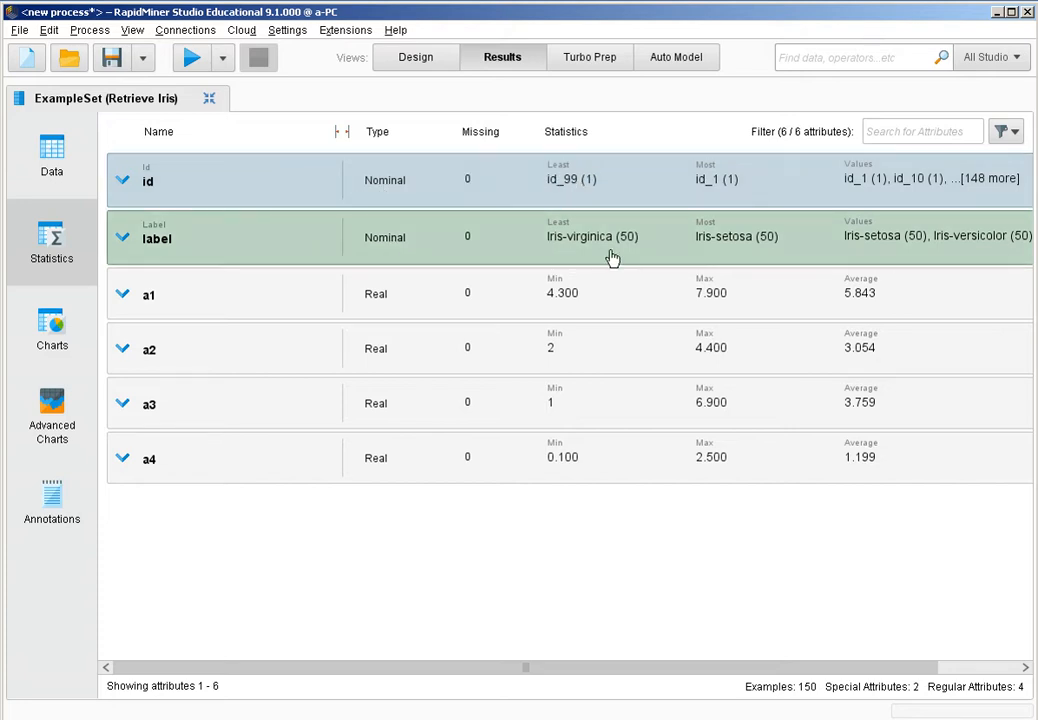
click(215, 241)
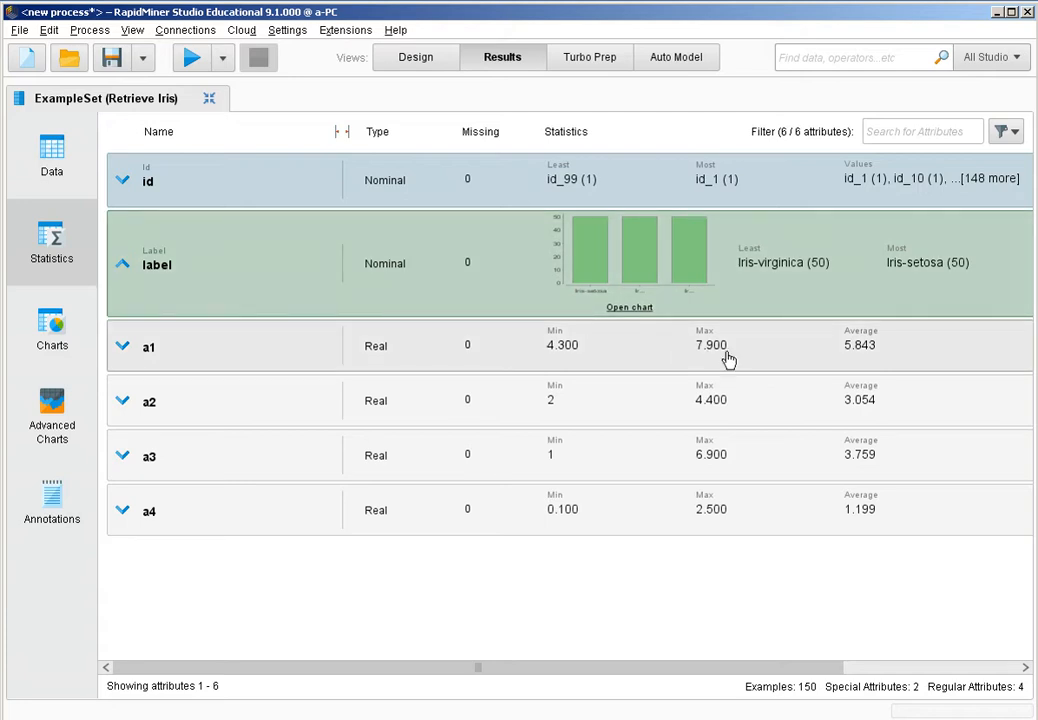
click(800, 361)
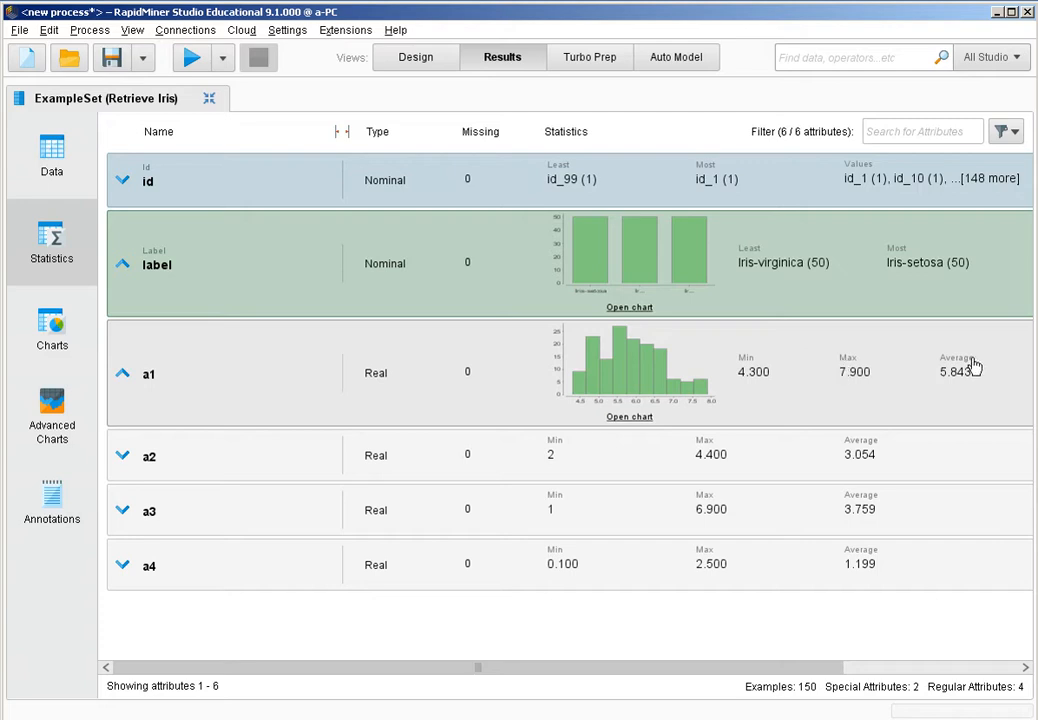
drag(841, 676, 804, 672)
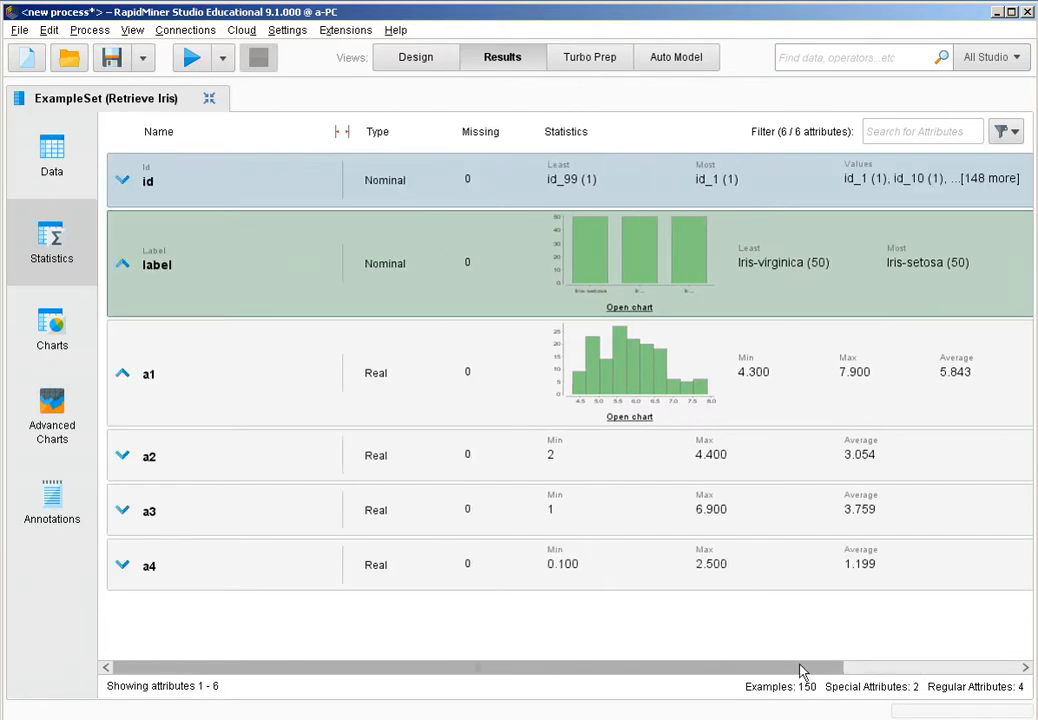
click(670, 514)
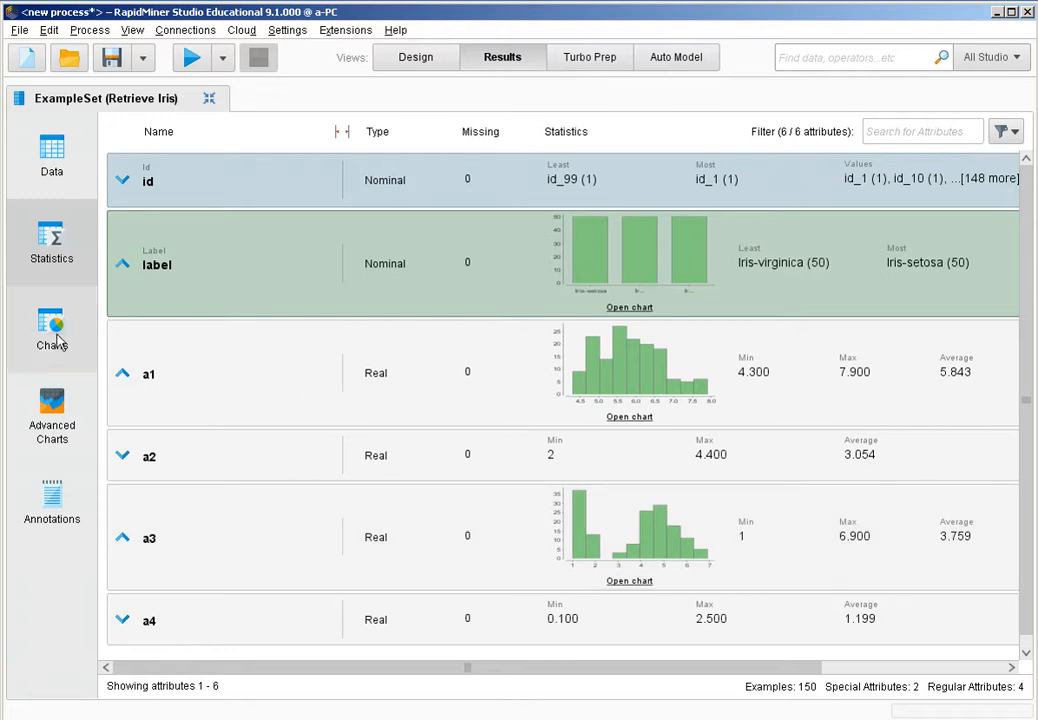
Step: Chart the Iris data as a histogram of attribute a1 with opaqueness 100
click(52, 330)
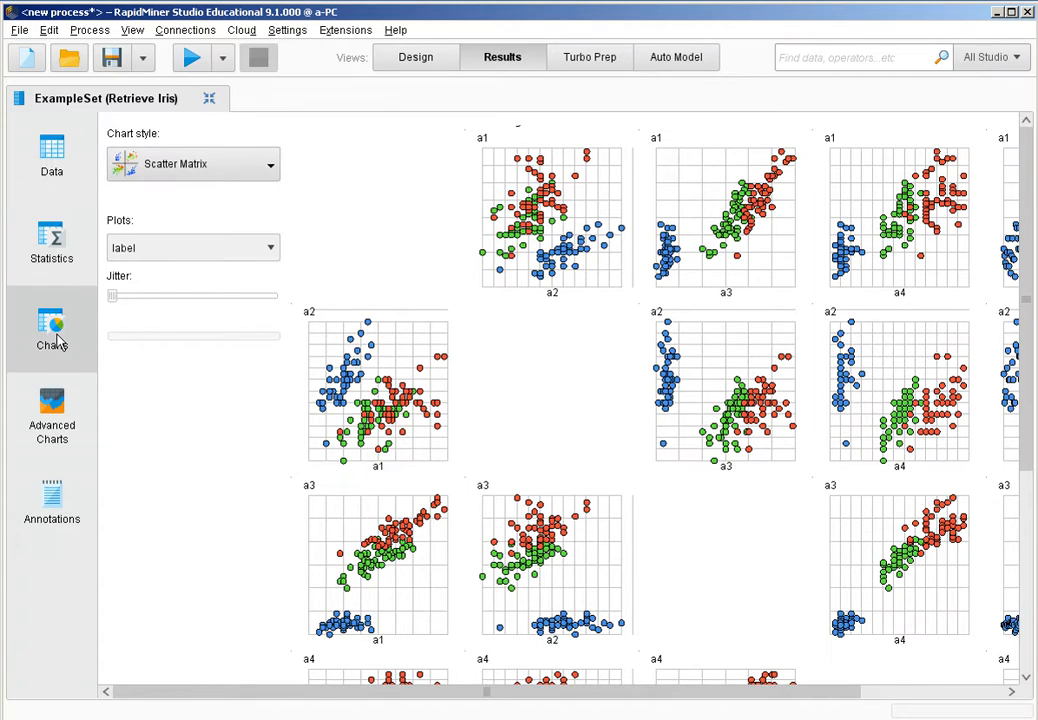
click(200, 168)
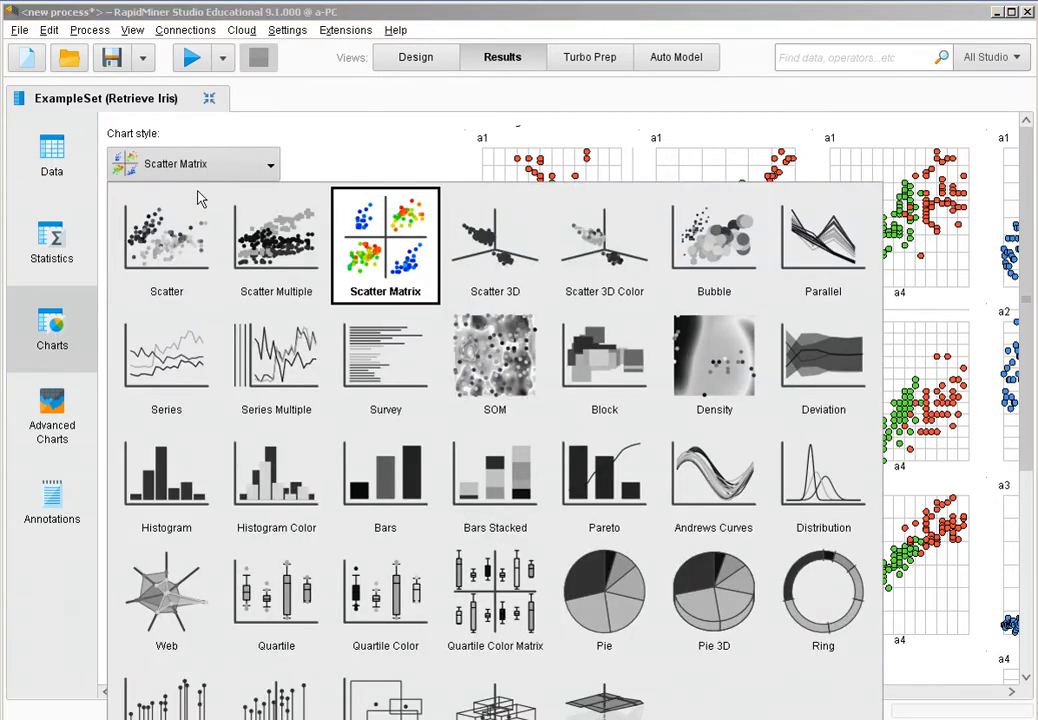
click(172, 518)
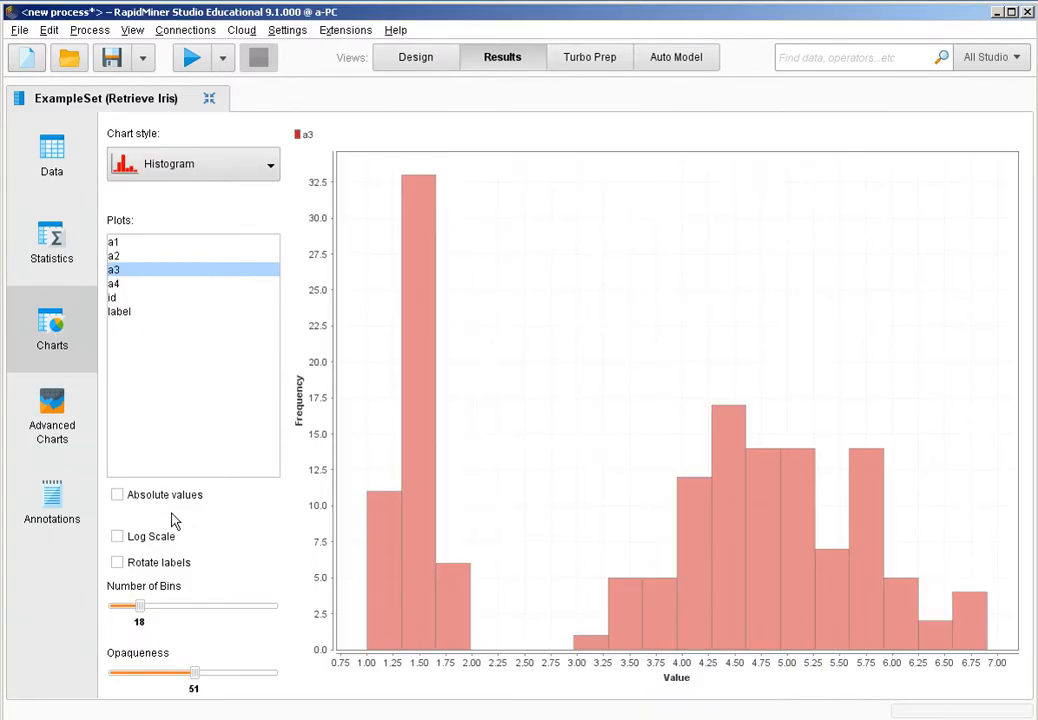
click(137, 248)
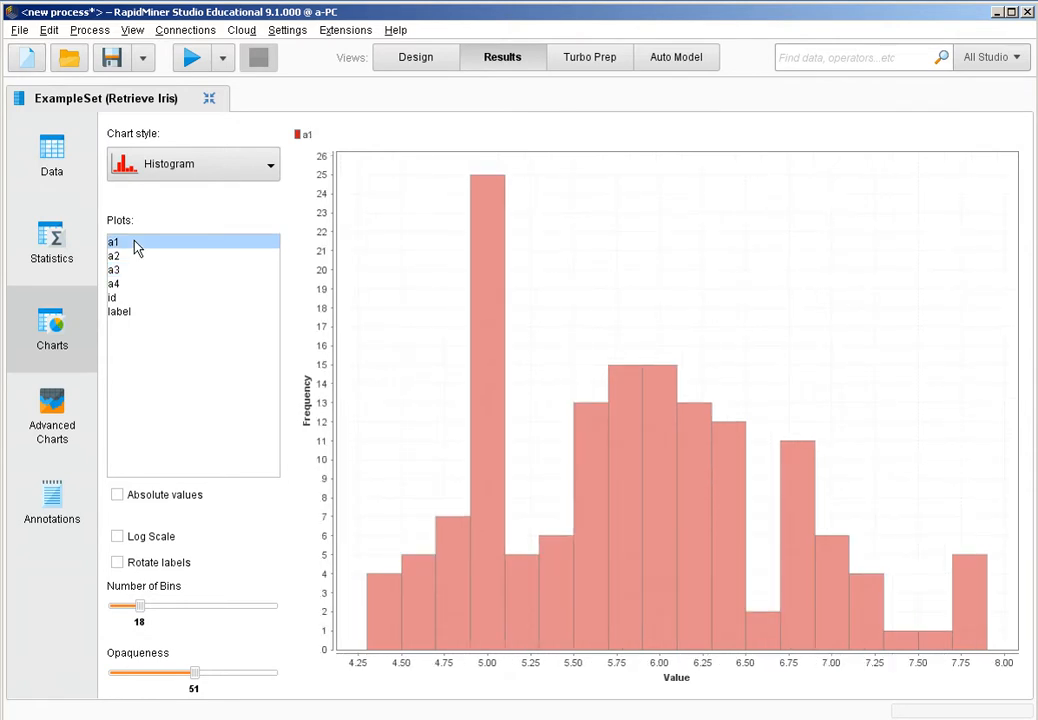
drag(195, 673, 280, 685)
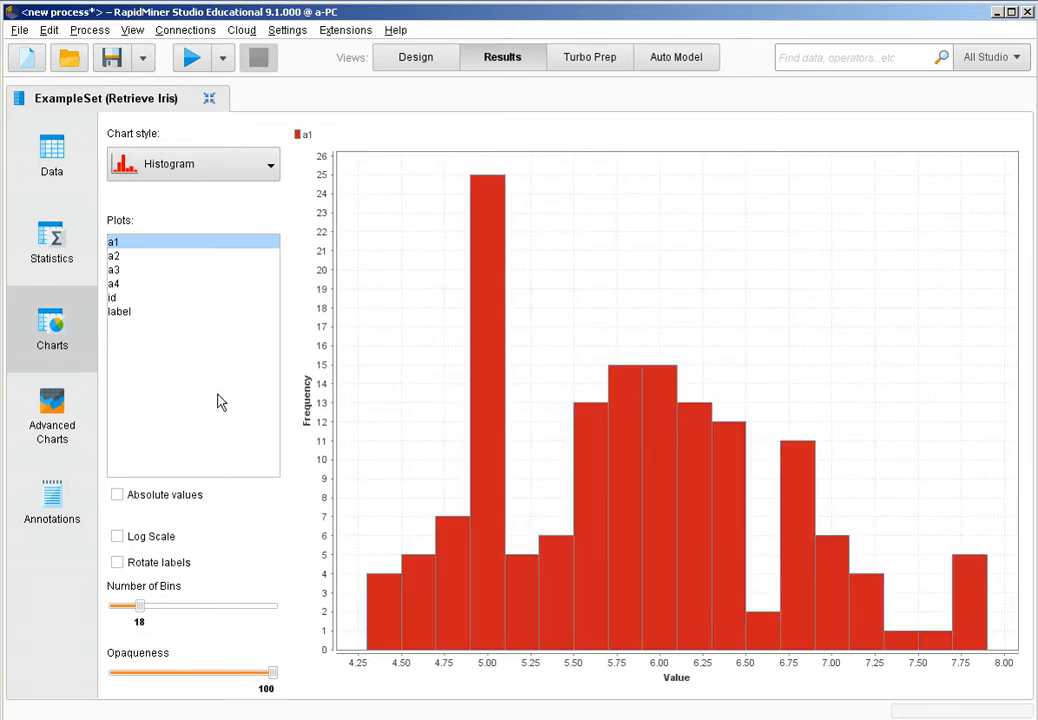
Step: Add attributes a2 and a3 to the a1 histogram and set the opaqueness to 38
ctrl+click(114, 256)
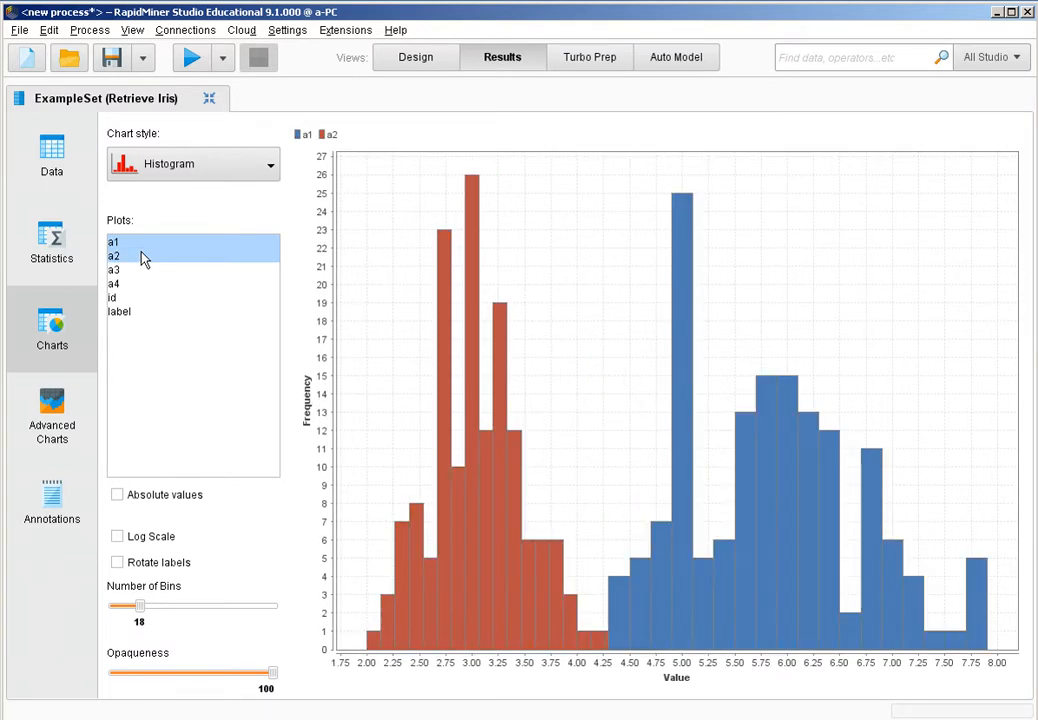
ctrl+click(146, 272)
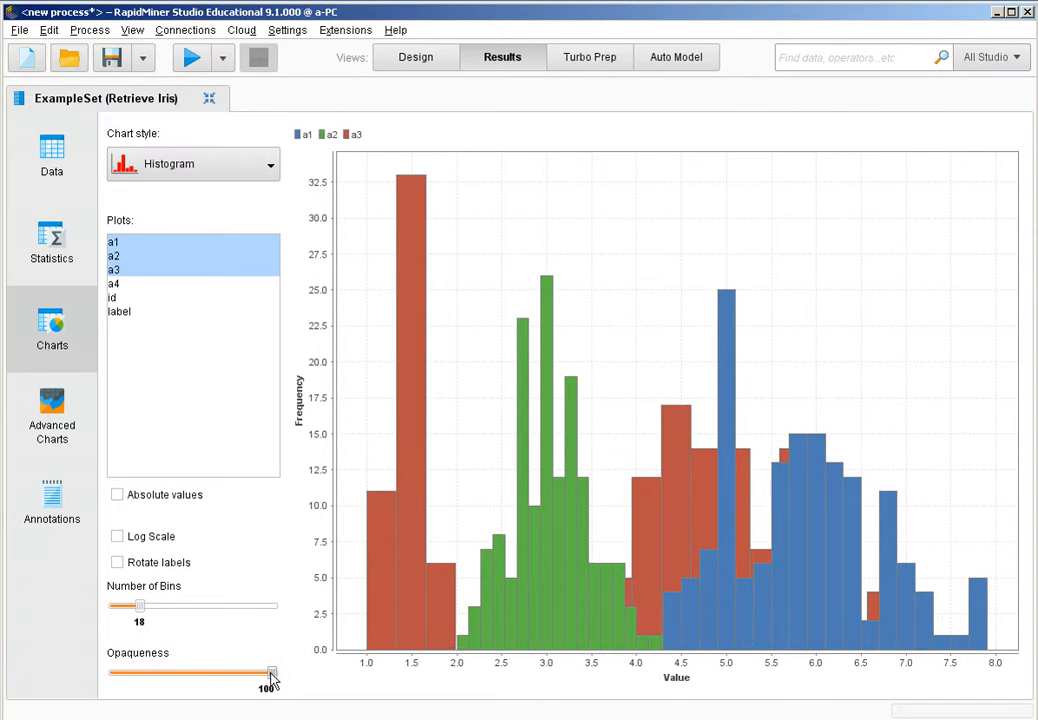
drag(272, 676, 177, 684)
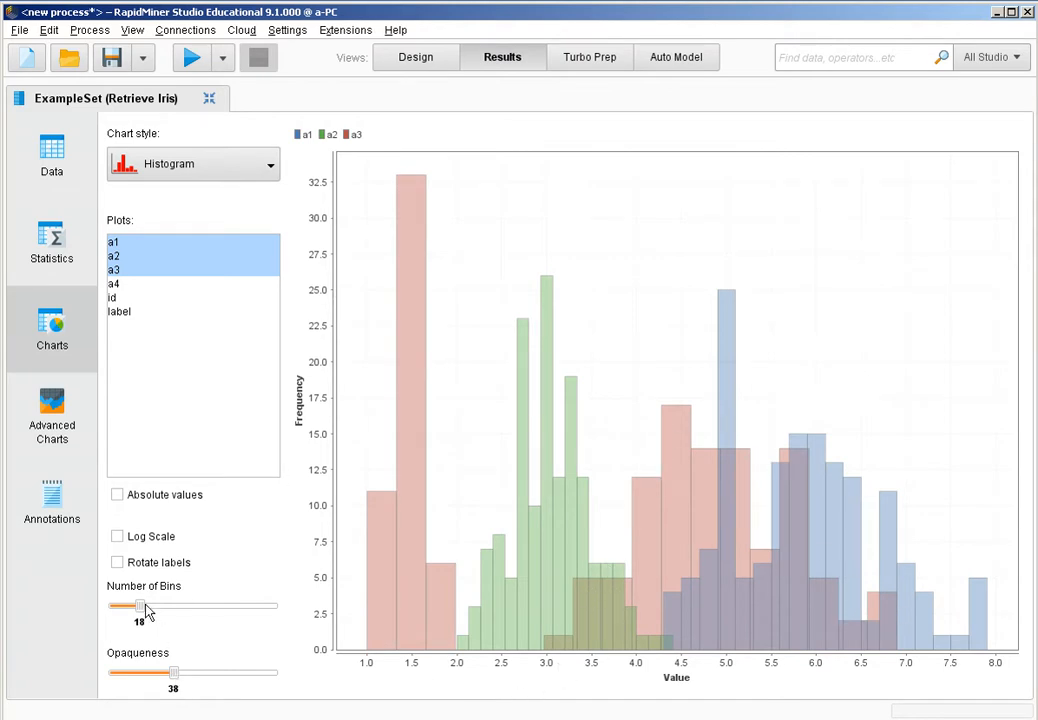
Step: Set the histogram's number of bins to 23 and plot attributes a1, a2 and a3 one at a time
mouse_move(140, 616)
mouse_down()
mouse_move(214, 616)
mouse_move(124, 616)
mouse_move(164, 613)
mouse_move(149, 617)
mouse_up()
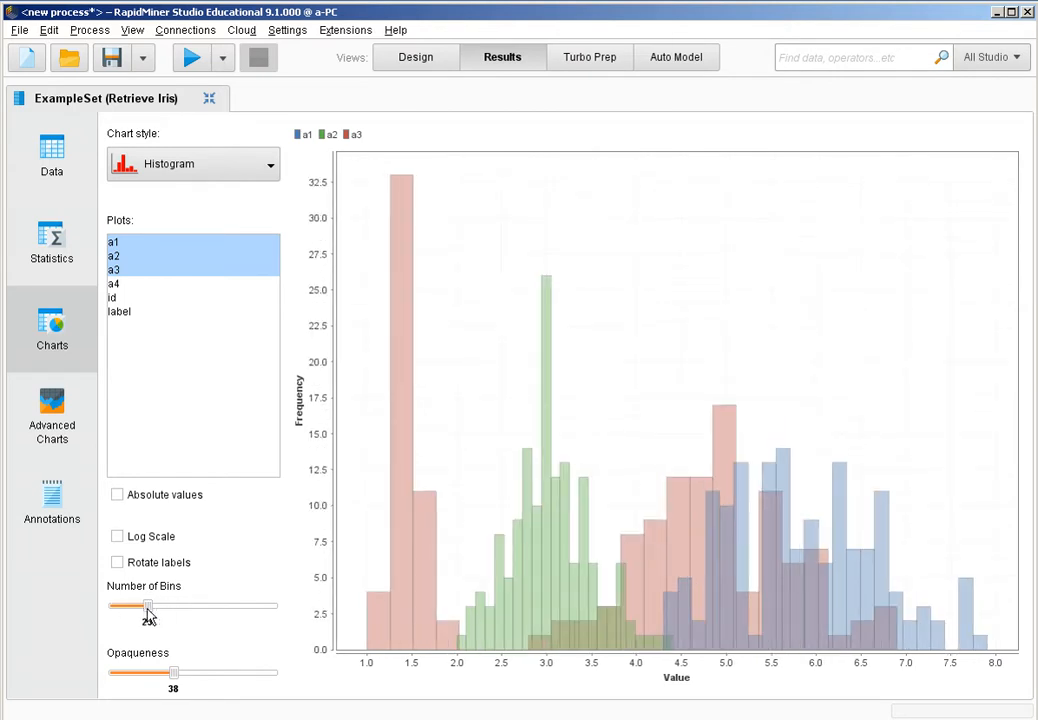
click(140, 247)
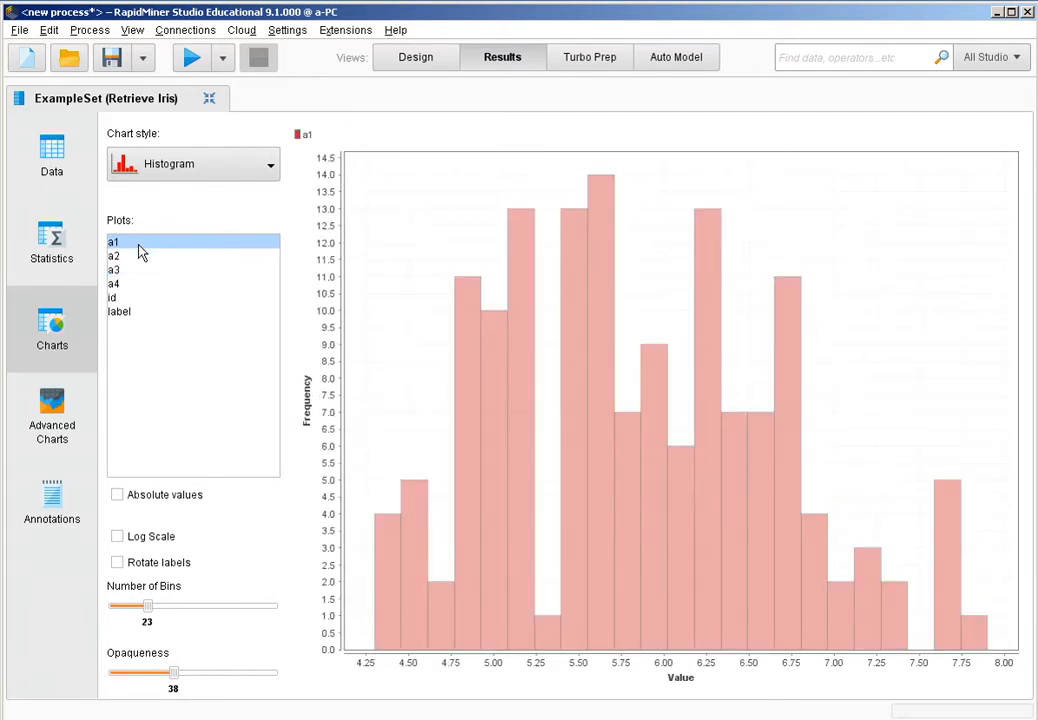
click(140, 257)
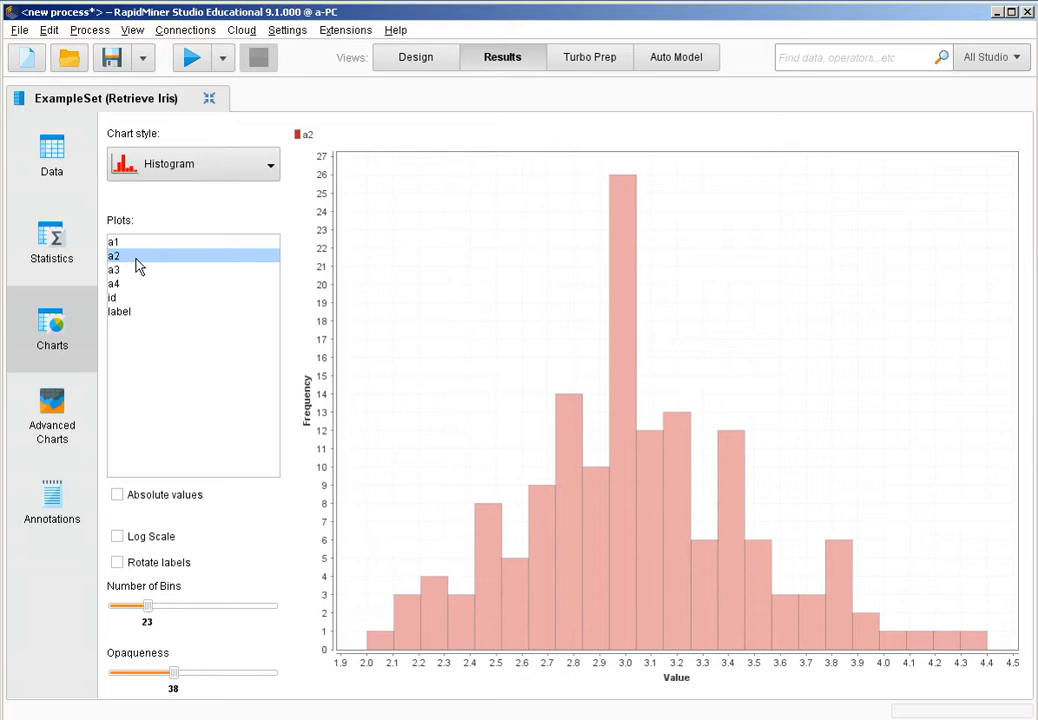
click(139, 270)
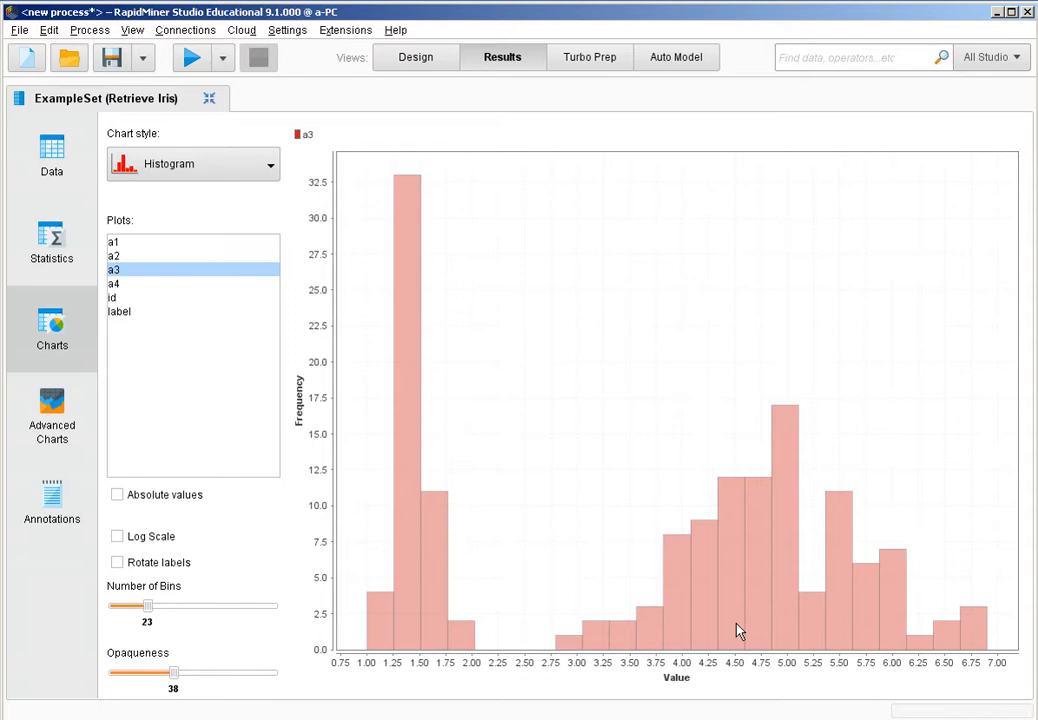
Step: Change the chart to a Histogram Color of a1 coloured by label, with opaqueness 56
click(209, 176)
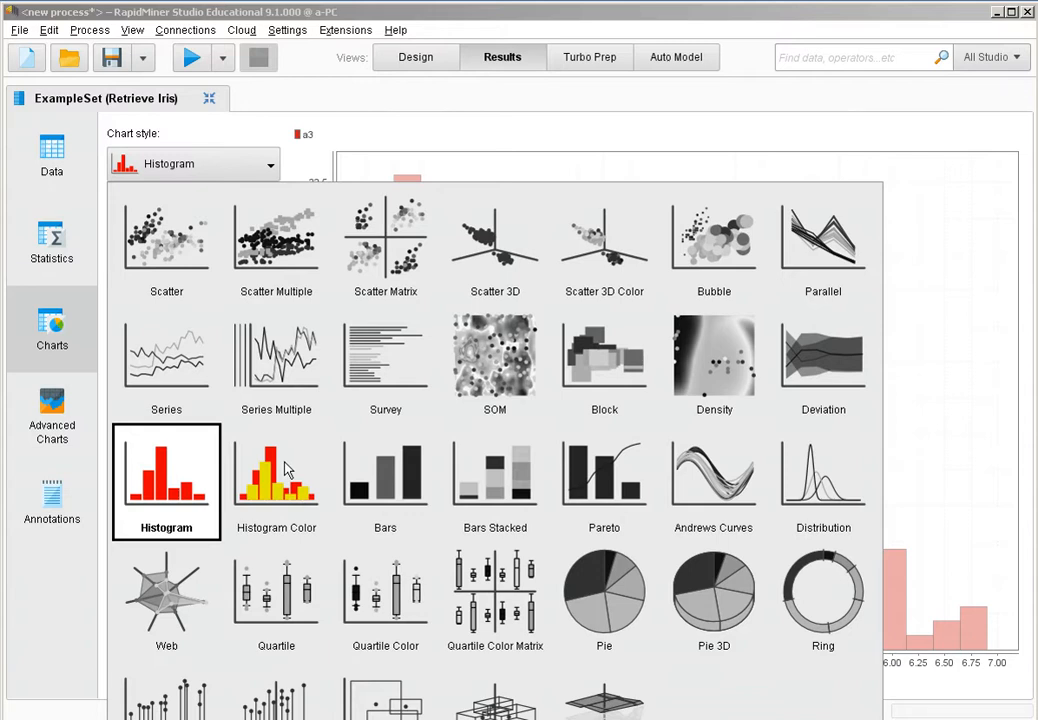
click(287, 470)
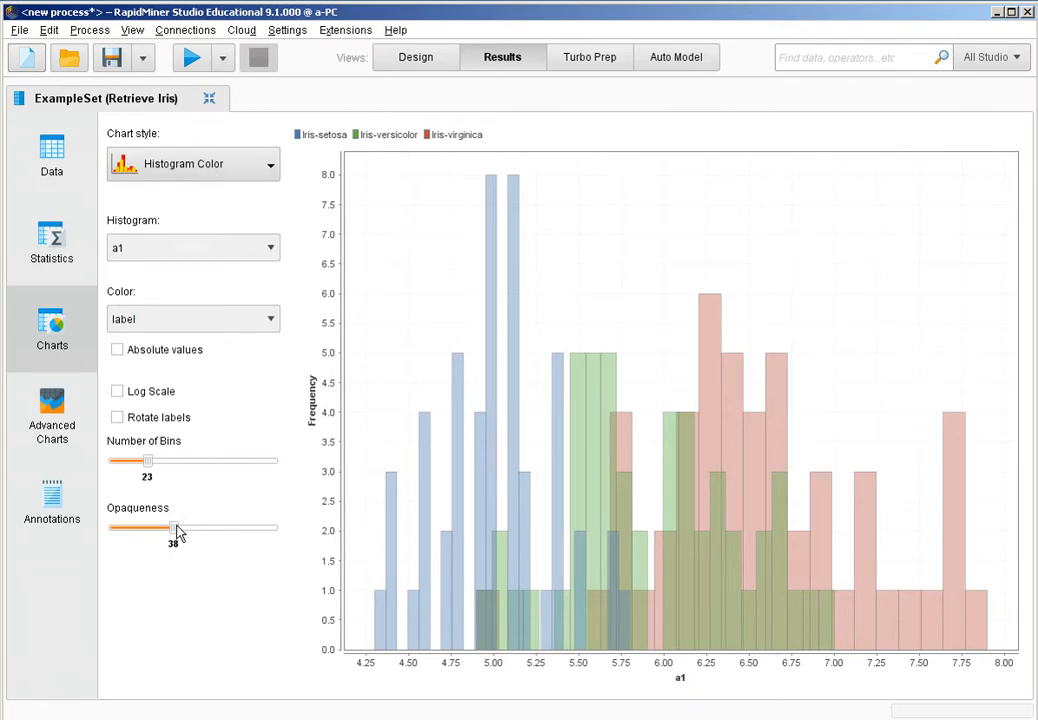
drag(176, 531, 204, 533)
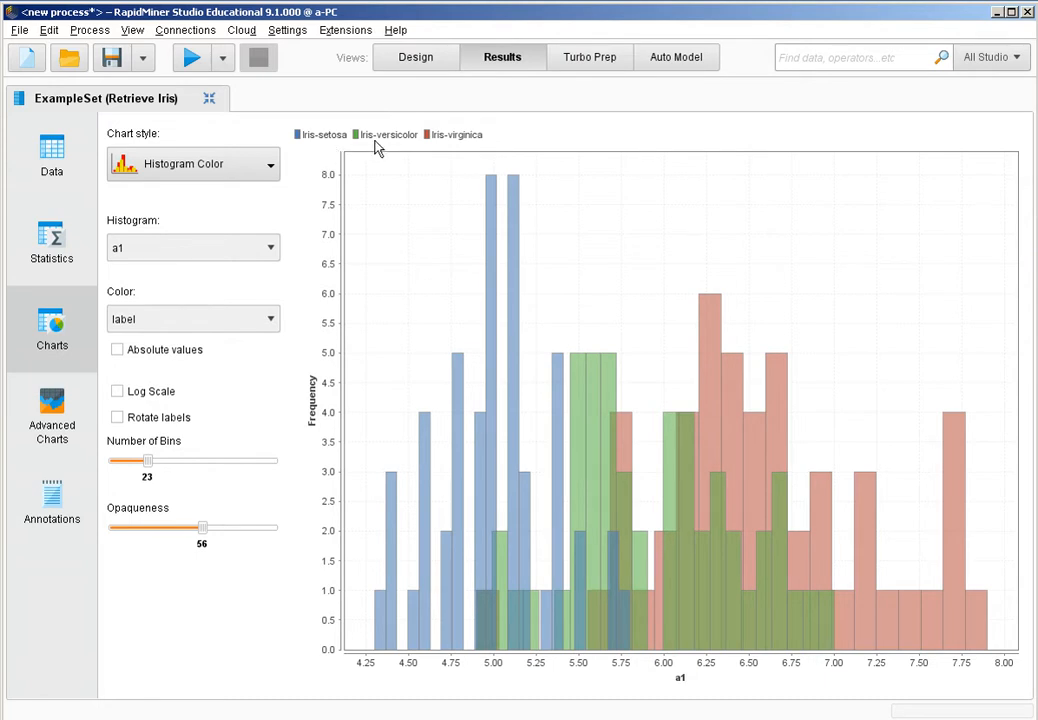
Step: Switch the colour histogram to attribute a2, compare it with a3, and return to a2
click(213, 252)
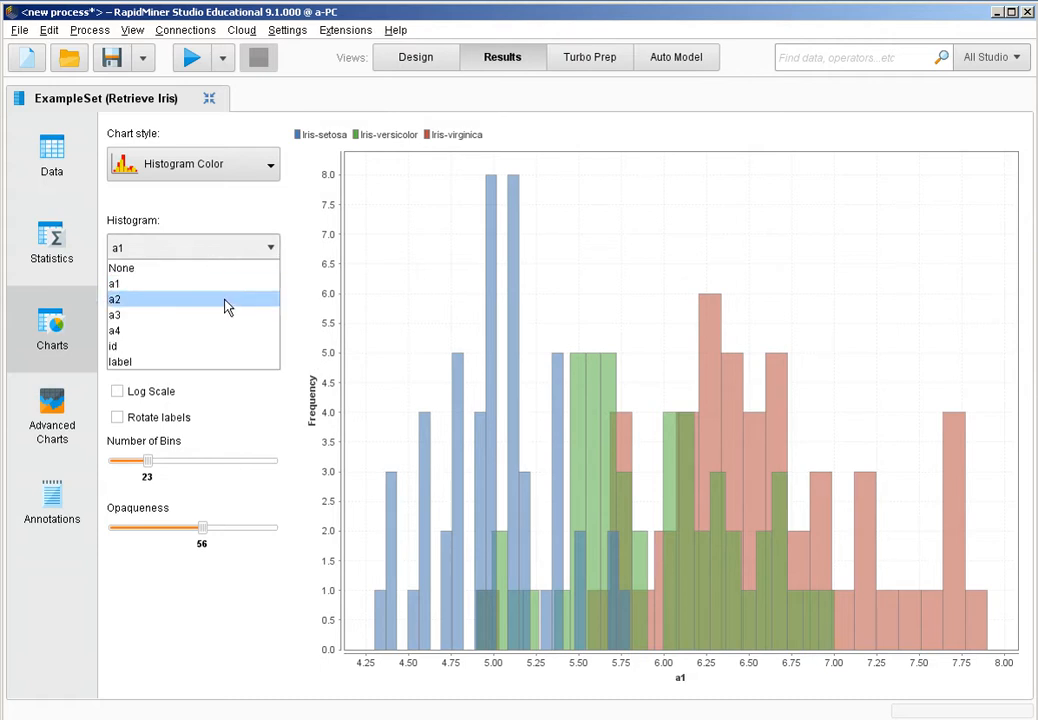
click(228, 308)
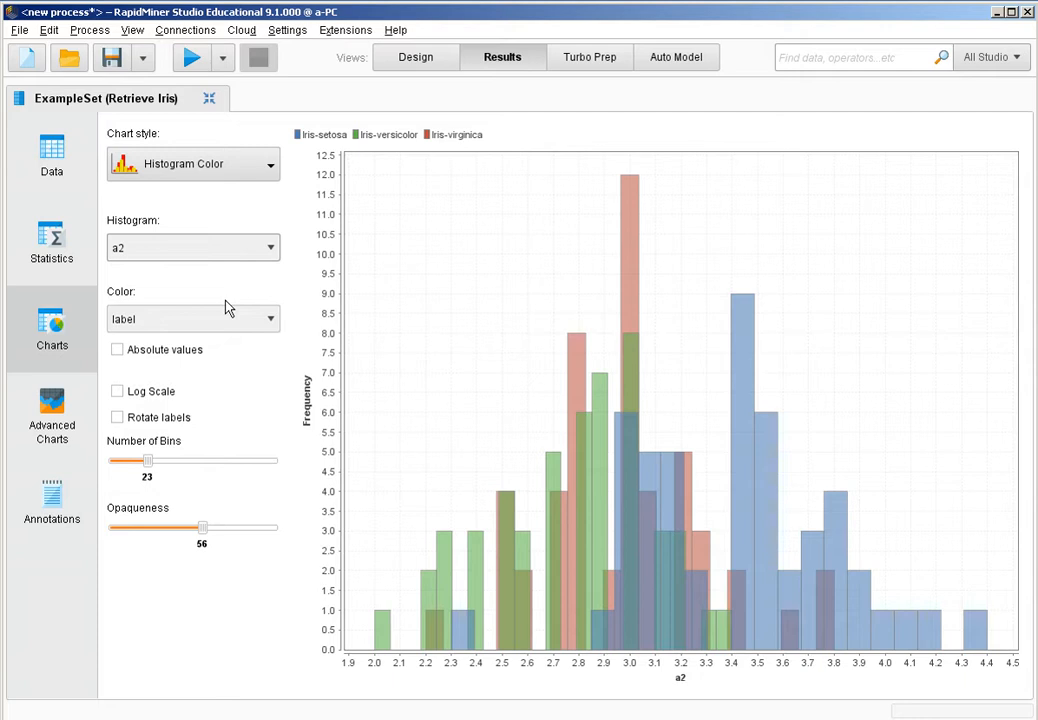
click(185, 255)
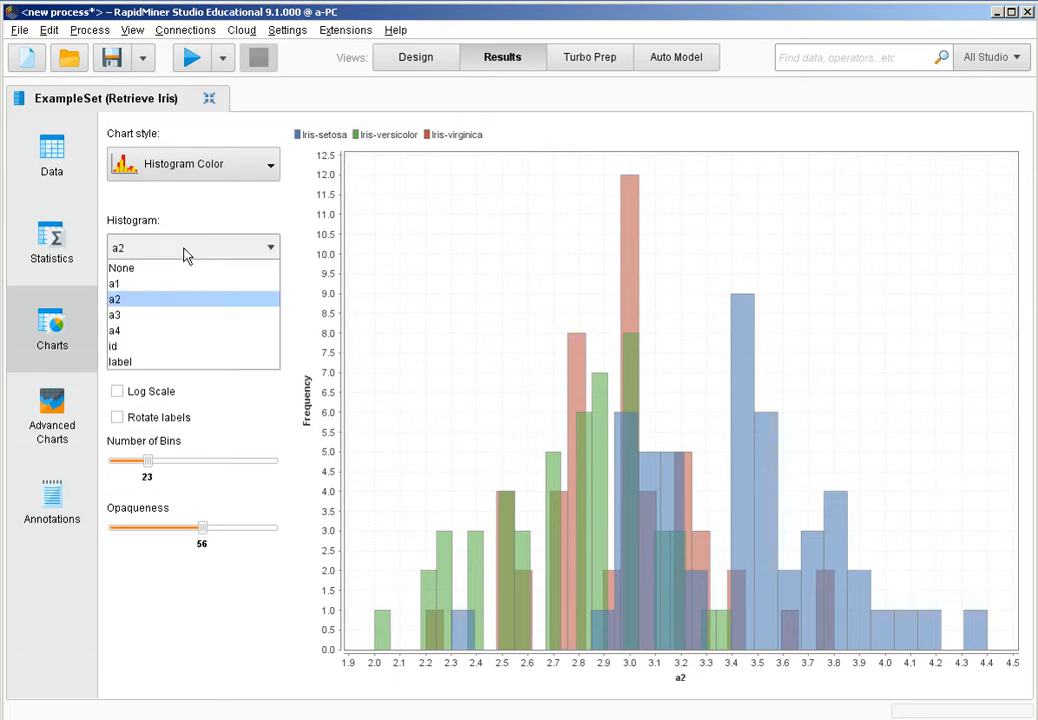
click(195, 314)
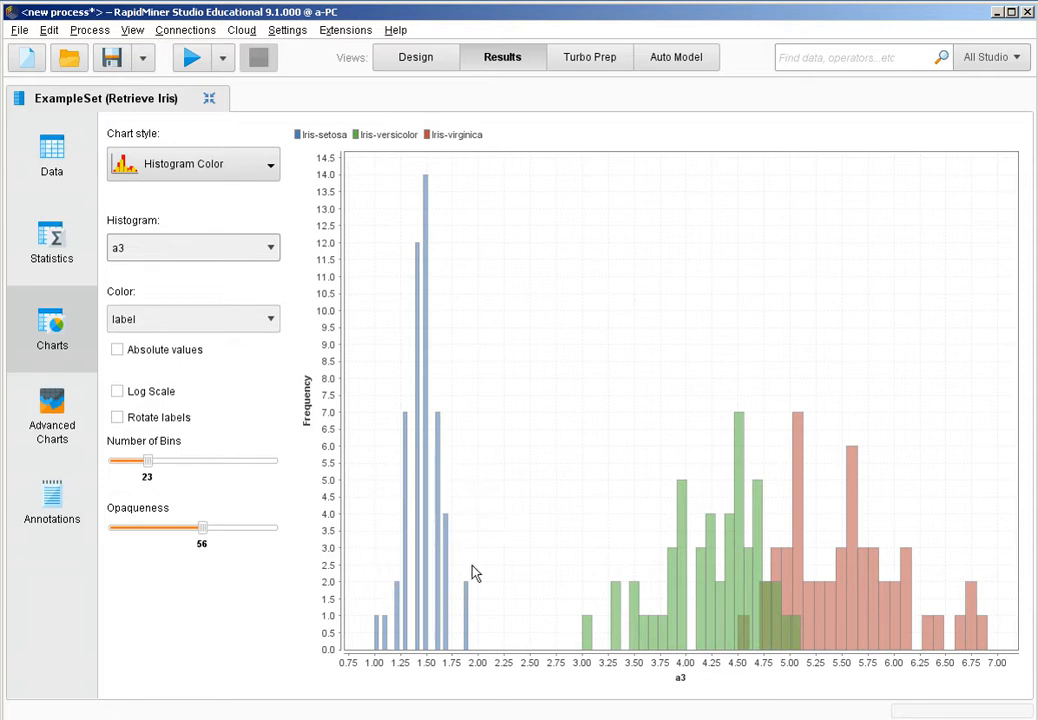
click(243, 249)
click(215, 299)
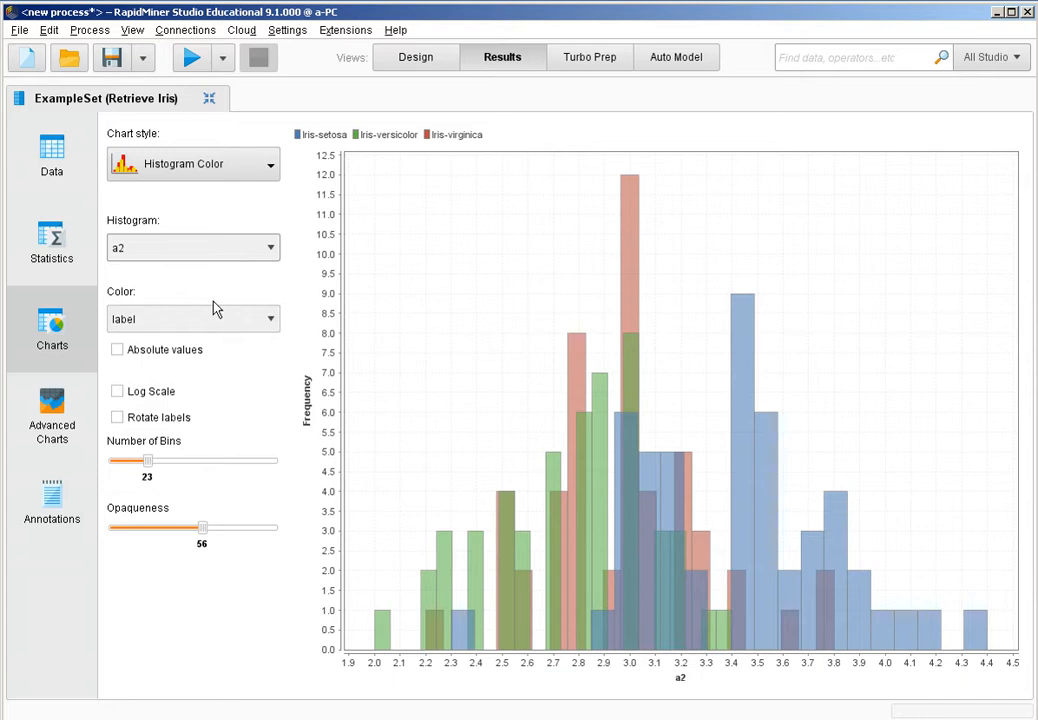
Step: Plot the Iris data as a Scatter Matrix by label and examine the plots of all attribute pairs
click(198, 186)
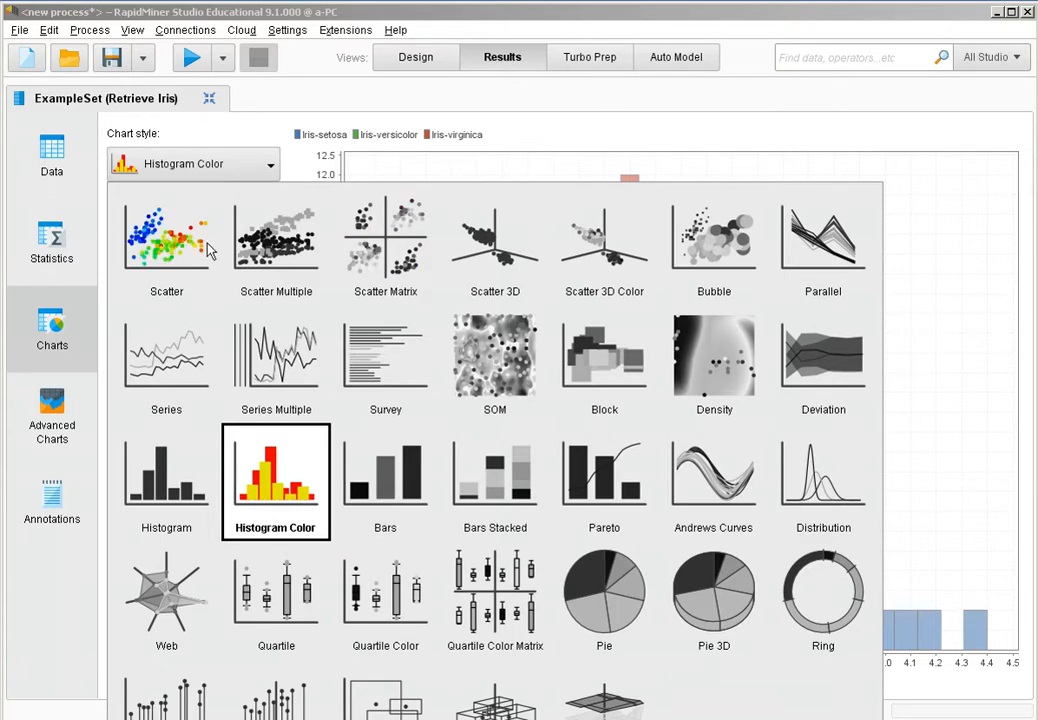
click(378, 262)
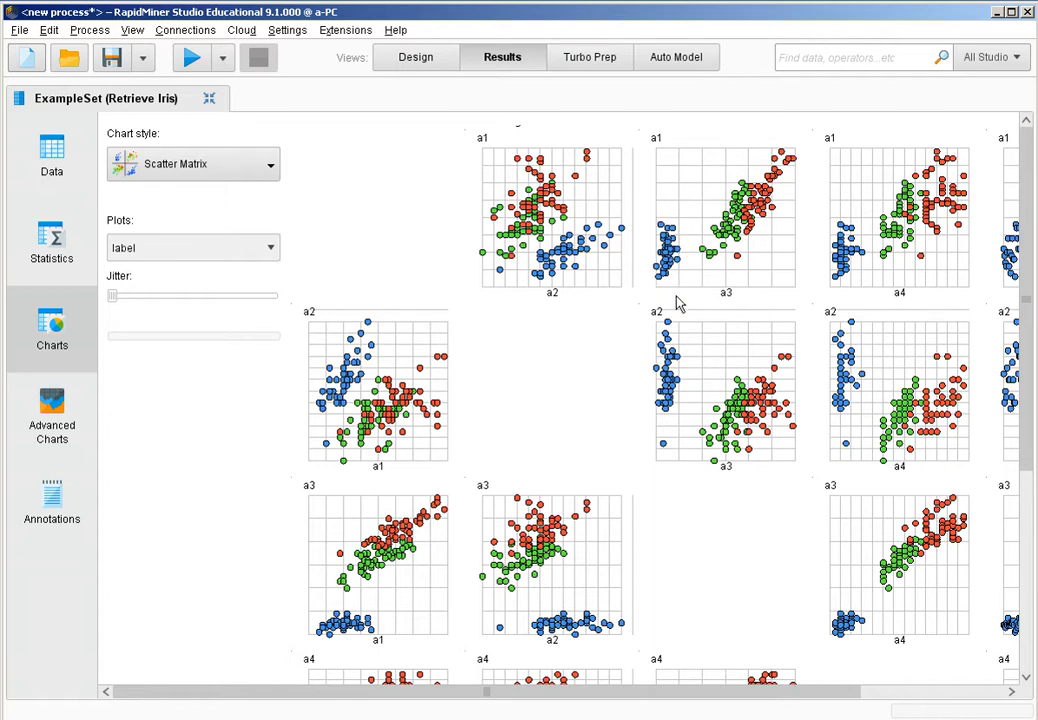
scroll(607, 316, down, 3)
scroll(607, 324, down, 1)
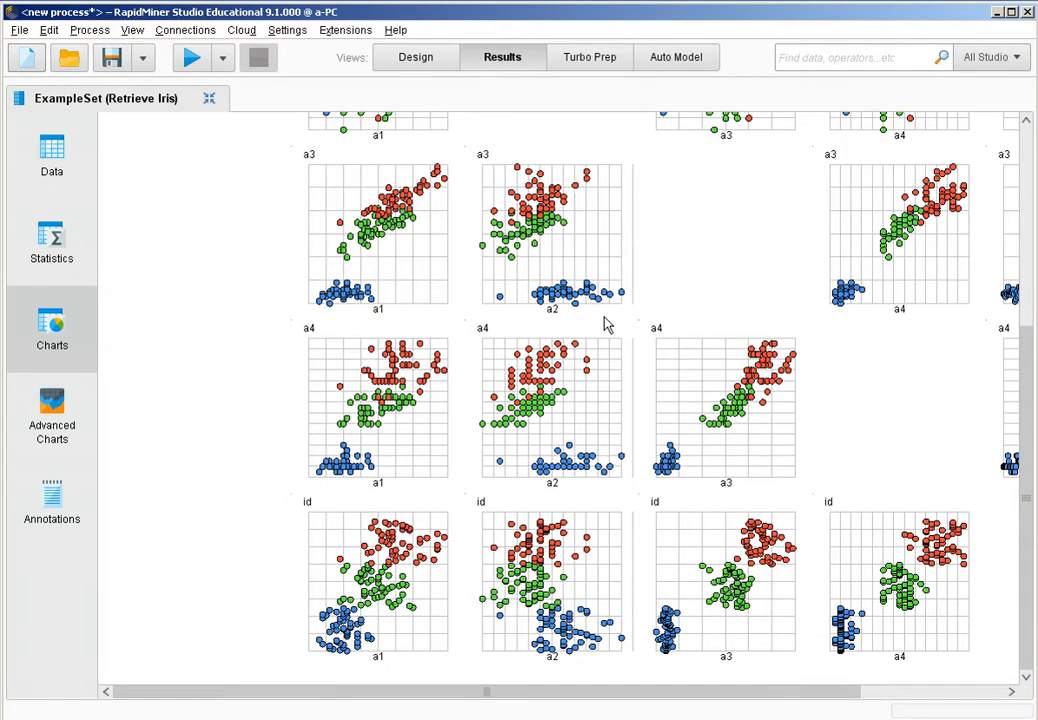
scroll(604, 324, up, 4)
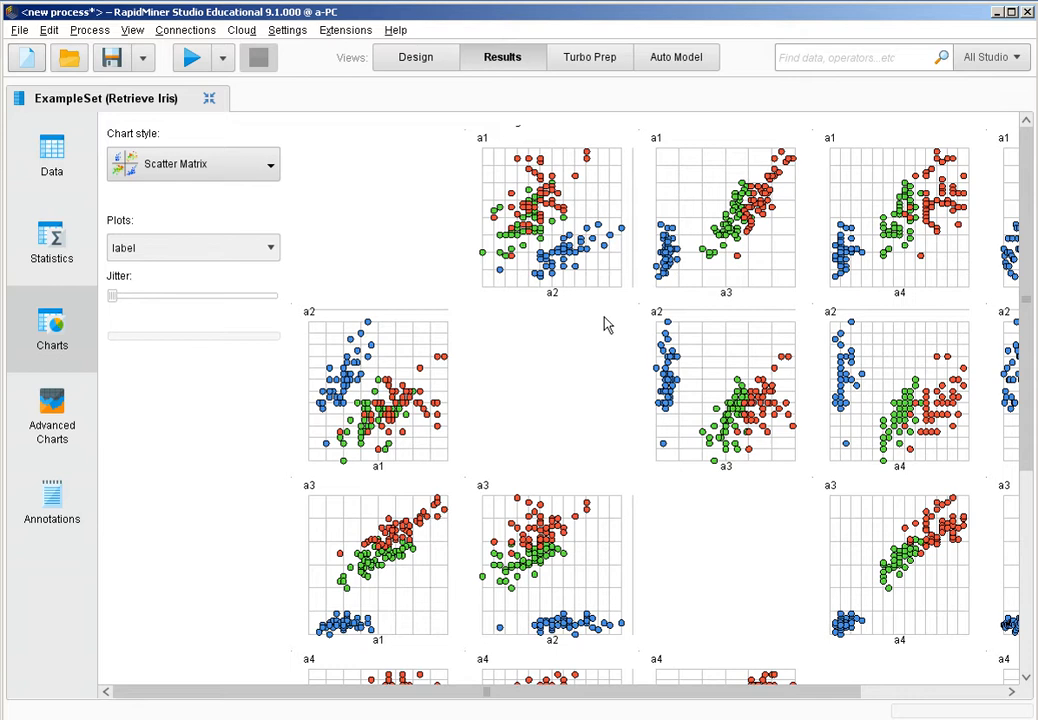
scroll(606, 323, down, 4)
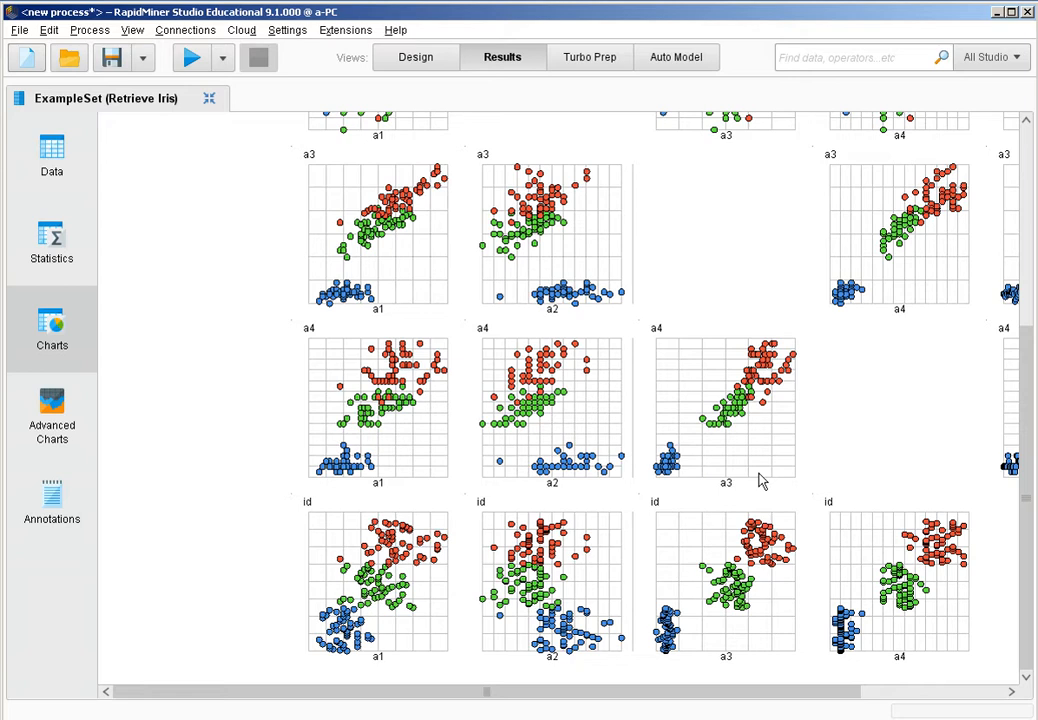
scroll(759, 481, up, 5)
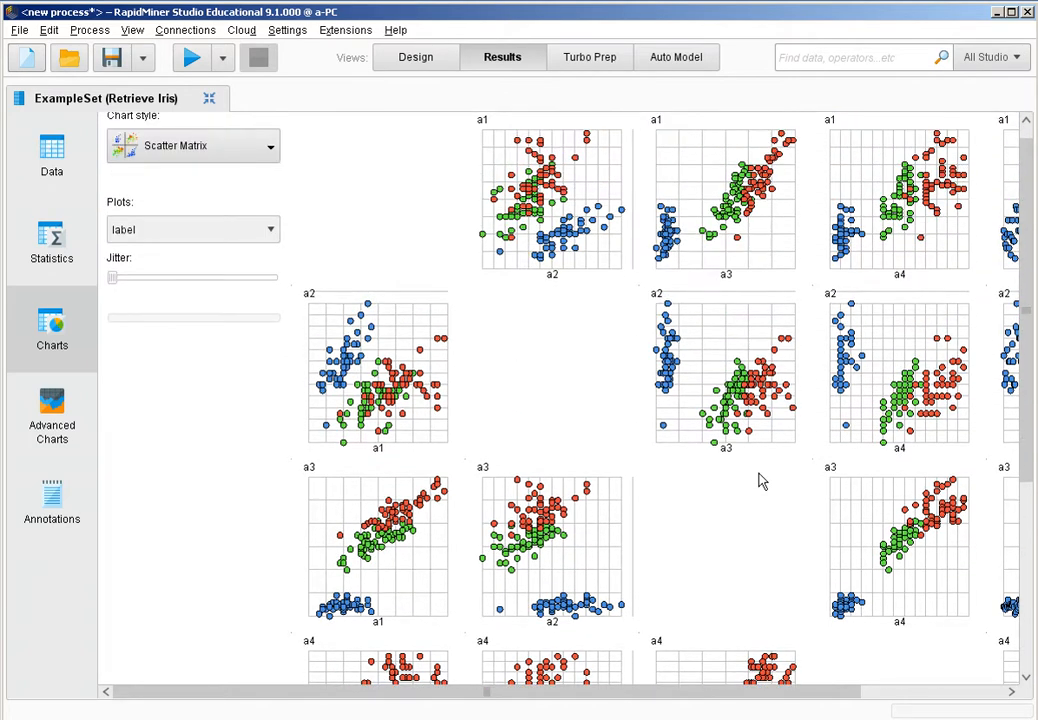
scroll(759, 481, down, 2)
scroll(759, 481, down, 1)
scroll(759, 481, up, 3)
scroll(759, 481, down, 2)
scroll(759, 481, up, 3)
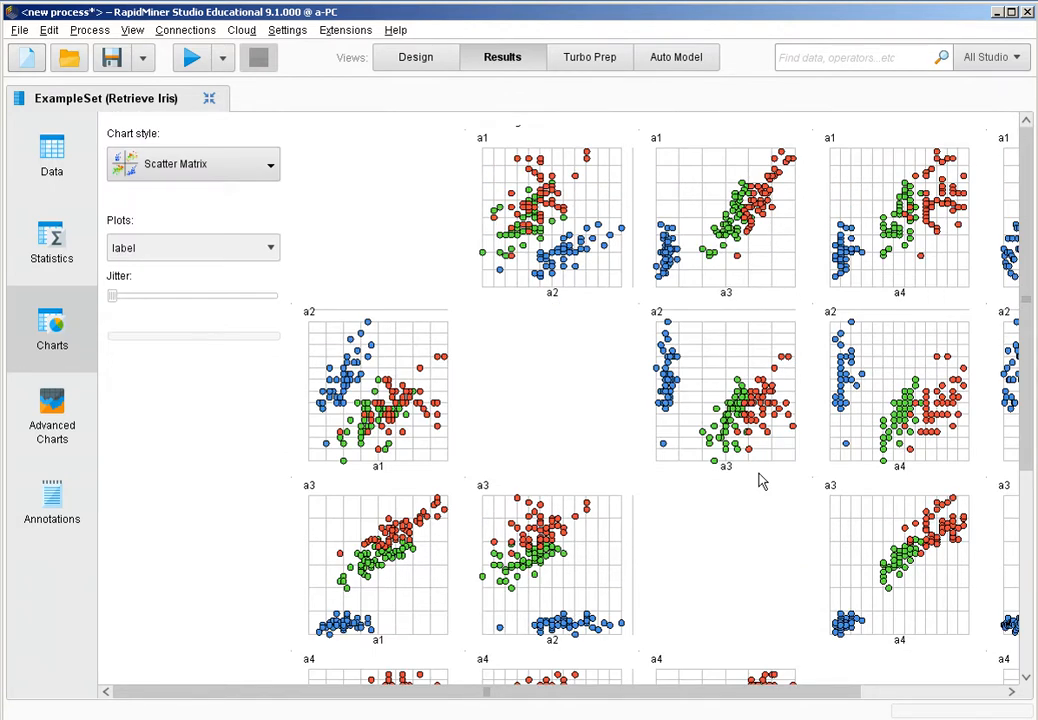
Step: Change the chart to a Scatter plot of a1 against a3 on the y-axis, coloured by label
click(230, 187)
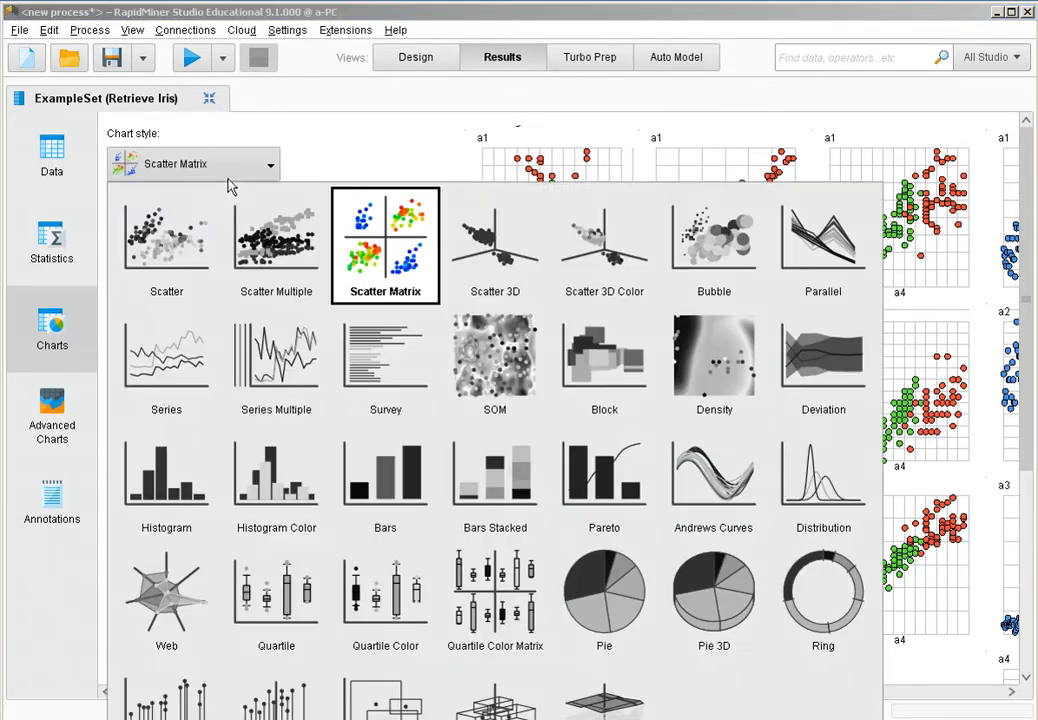
click(206, 245)
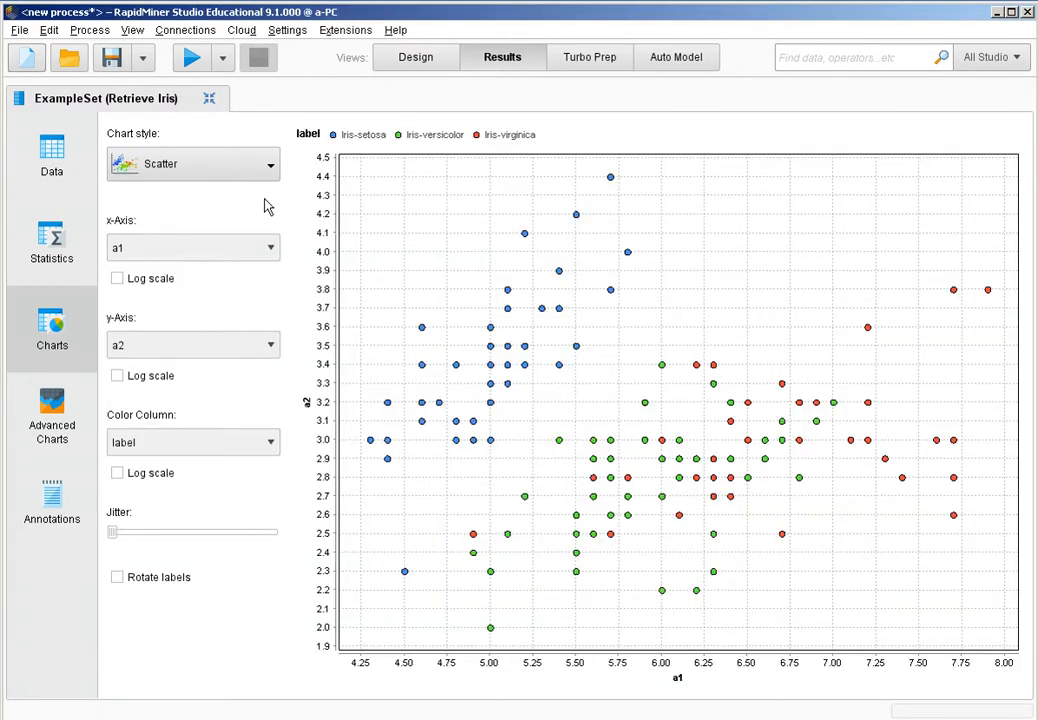
click(195, 355)
click(198, 417)
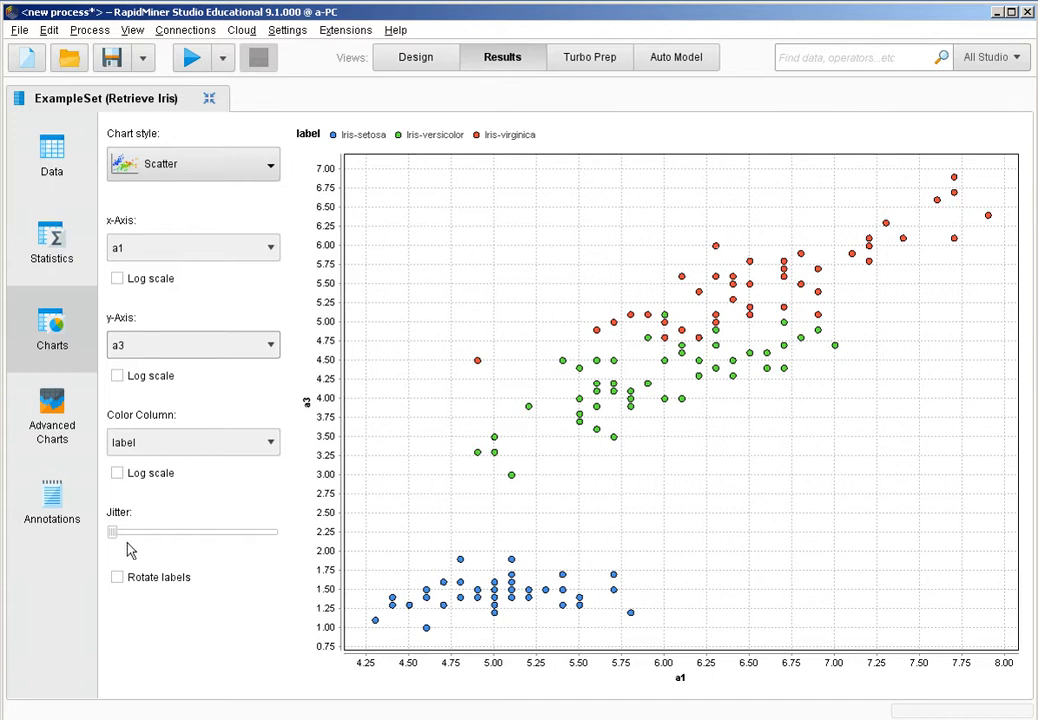
Step: Try increasing amounts of jitter on the a1 and a3 scatter plot, and reset the jitter to zero
drag(112, 535, 137, 540)
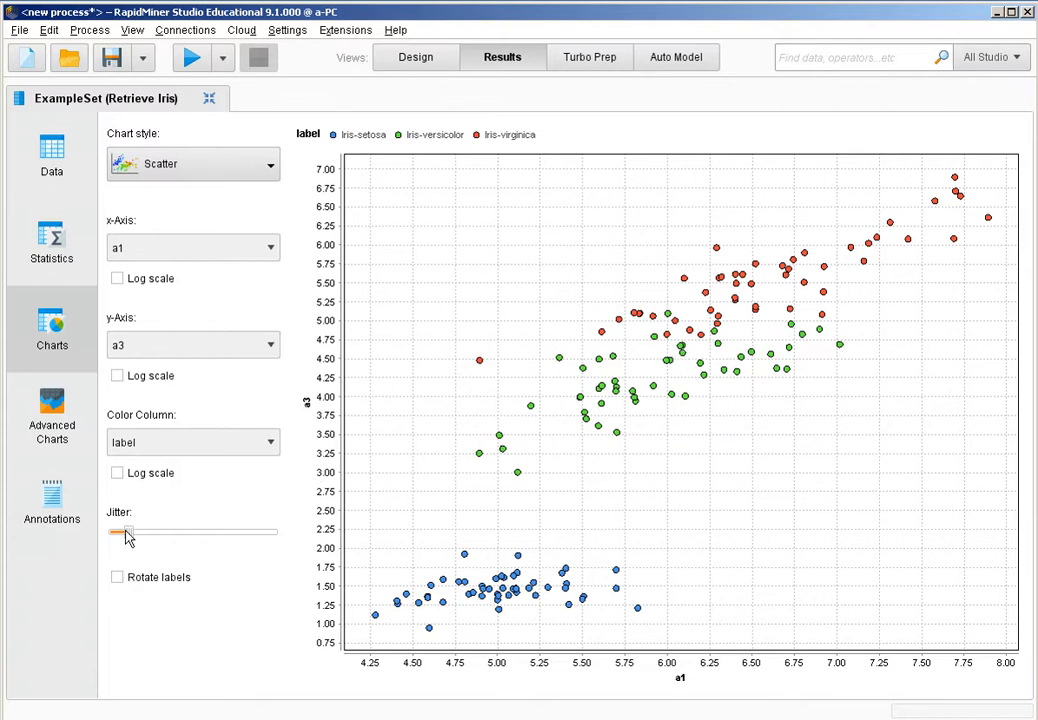
drag(130, 532, 216, 540)
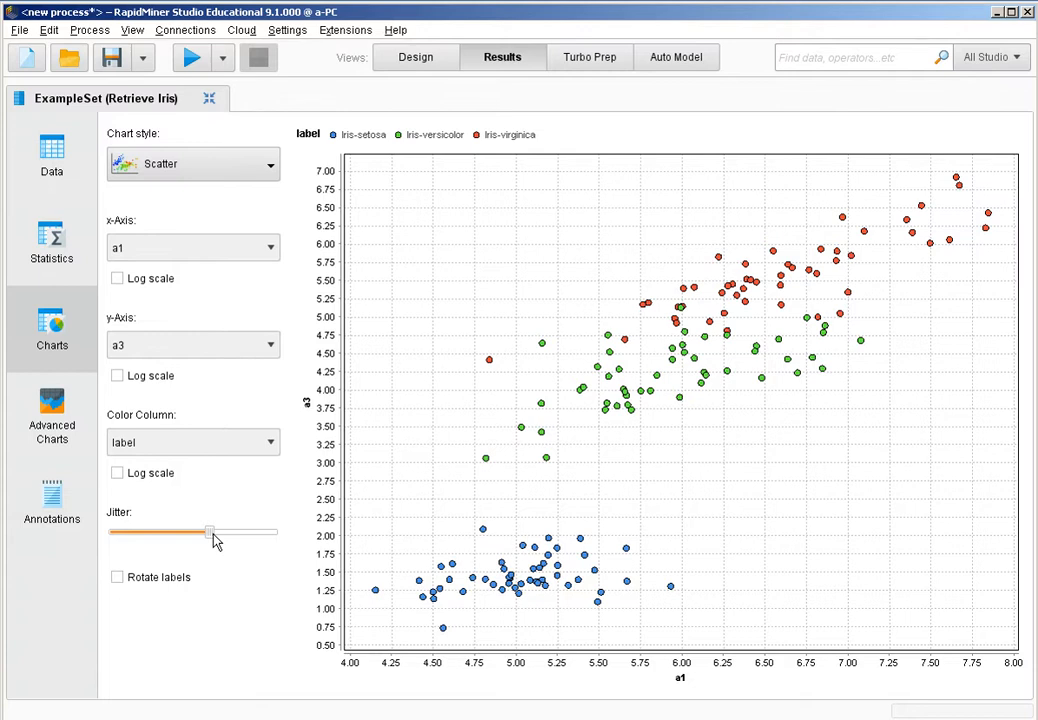
drag(208, 536, 106, 534)
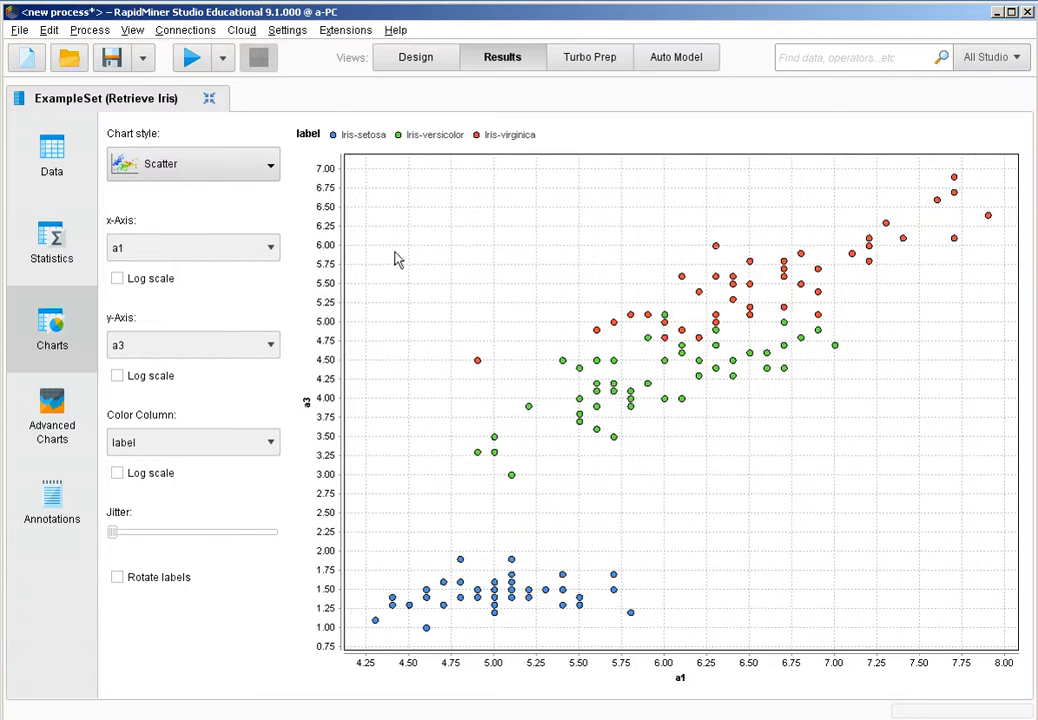
Step: Change the chart to a Quartile plot showing the dimensions a1, a2, a3 and a4
click(240, 167)
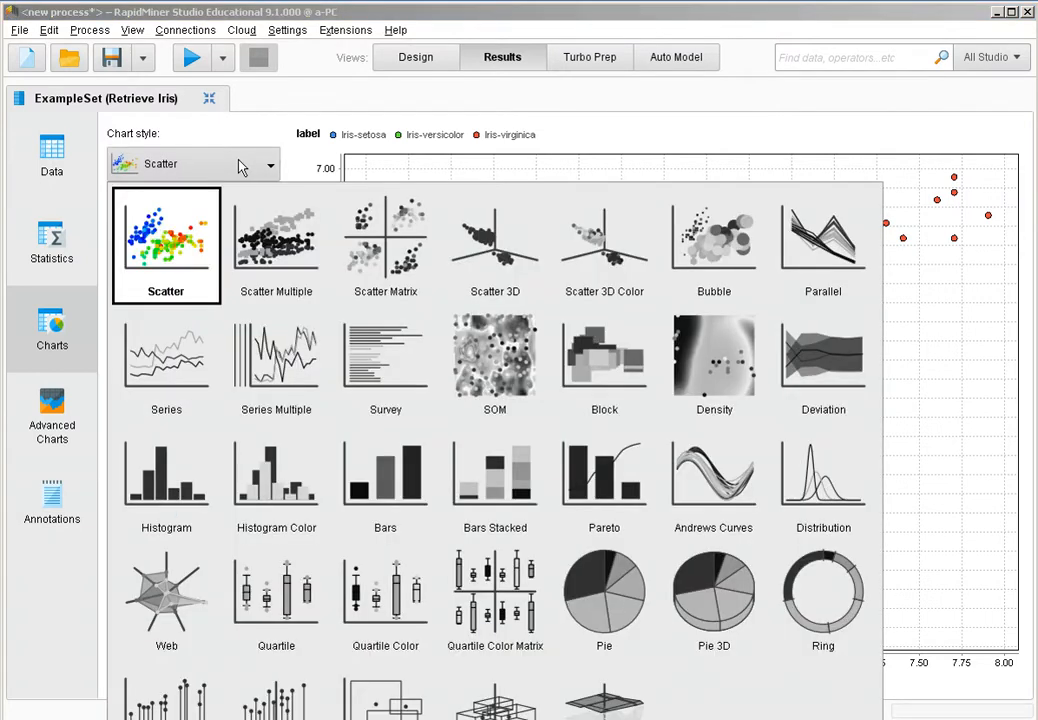
click(300, 615)
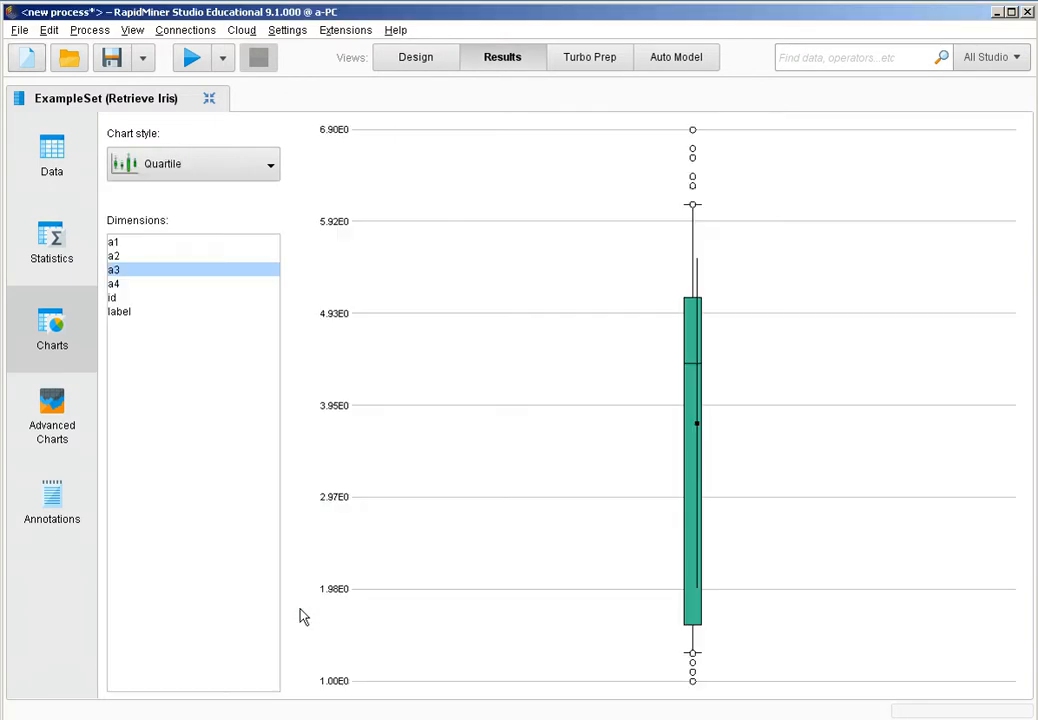
ctrl+click(148, 244)
ctrl+click(144, 257)
ctrl+click(145, 298)
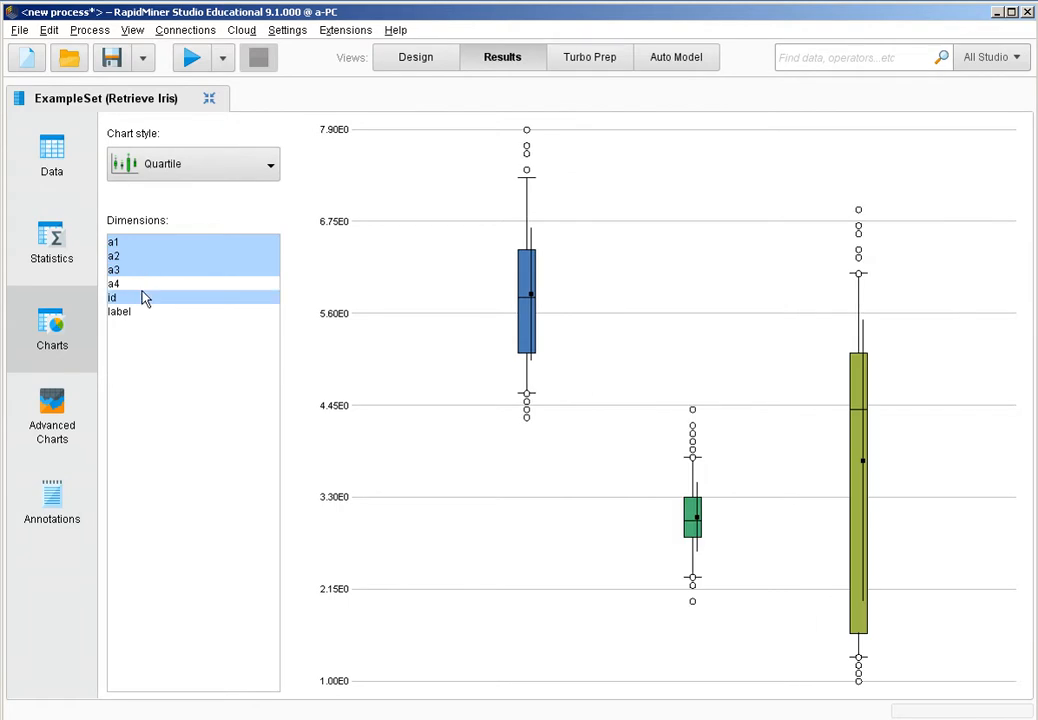
ctrl+click(140, 284)
ctrl+click(141, 298)
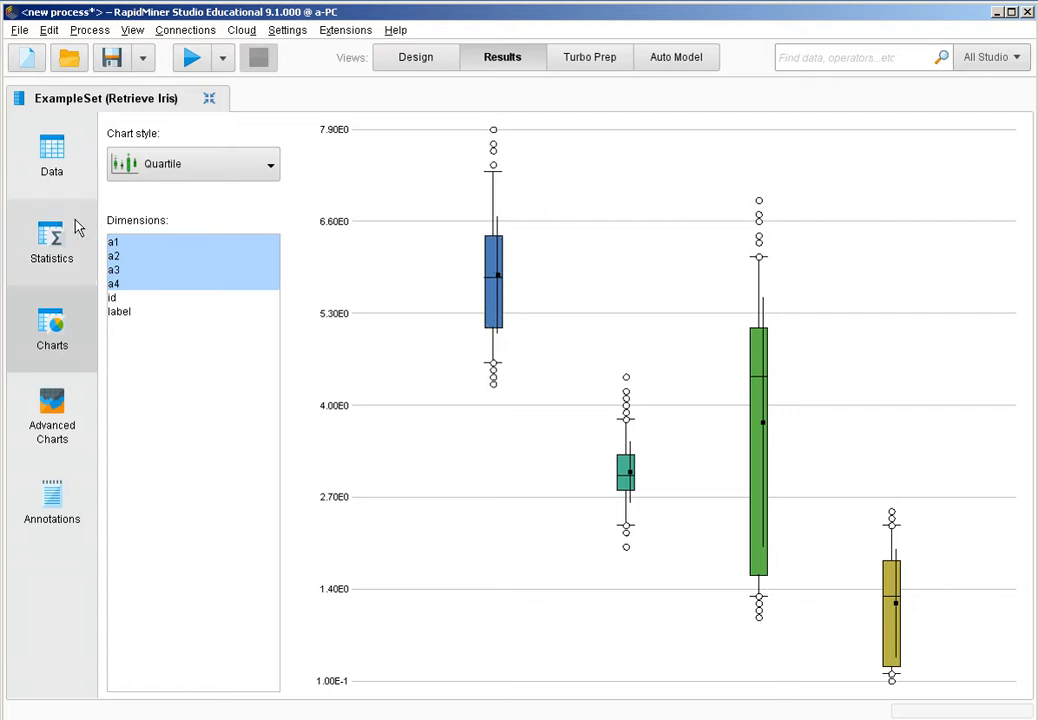
Step: Return to the Histogram chart style and plot a1, a2 and a3 separately in turn
click(124, 158)
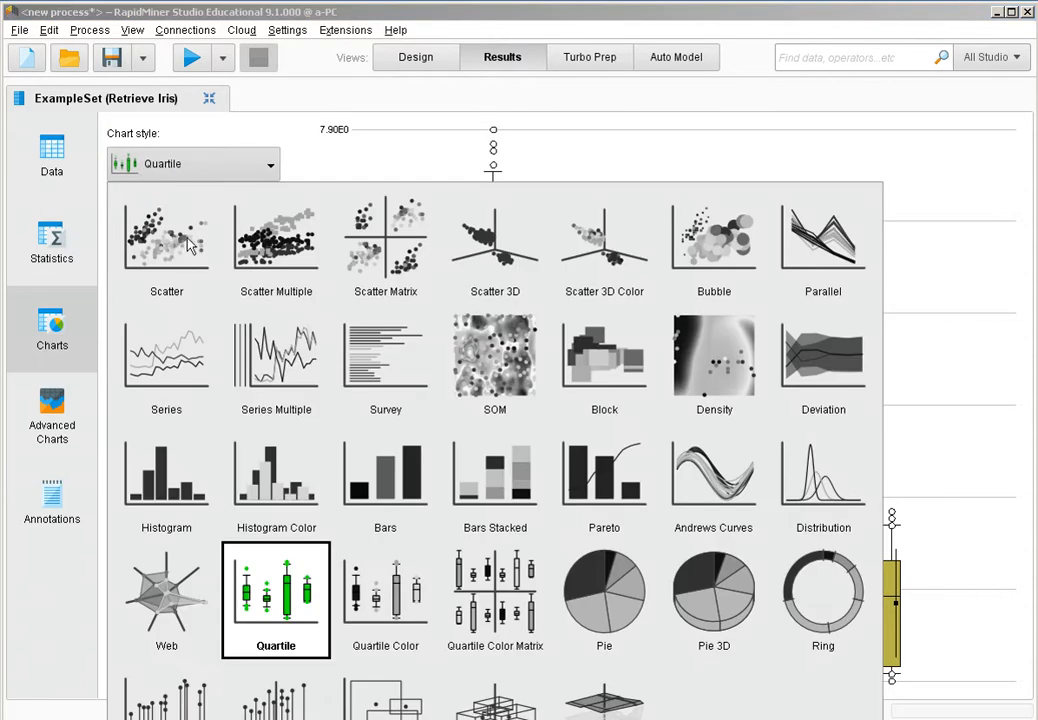
click(193, 492)
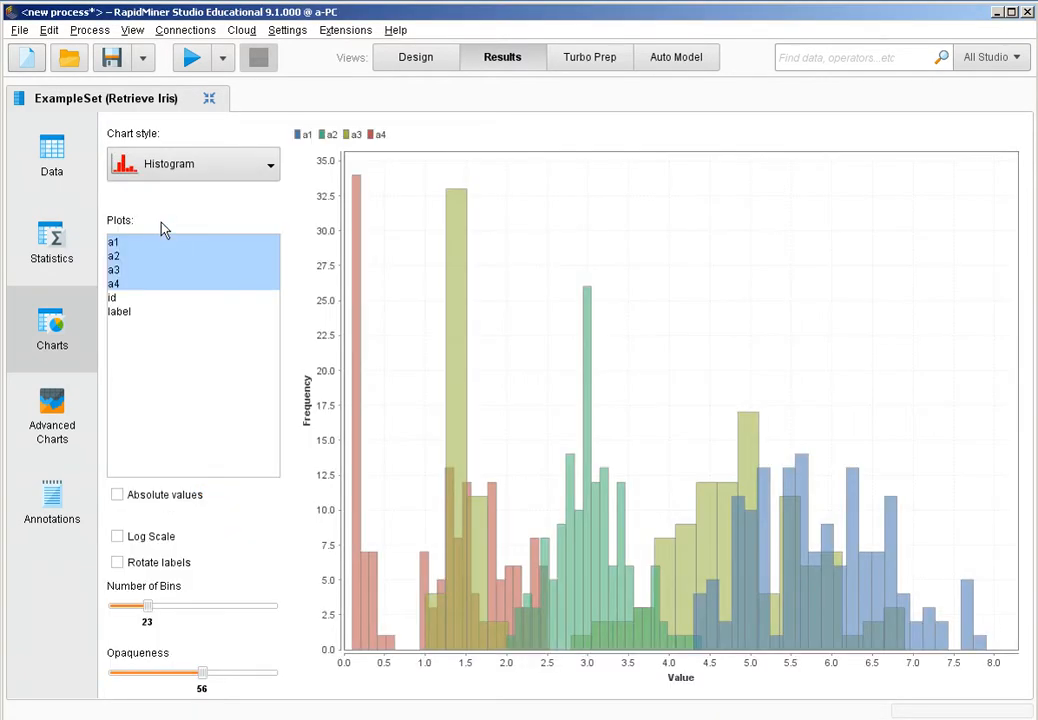
click(164, 247)
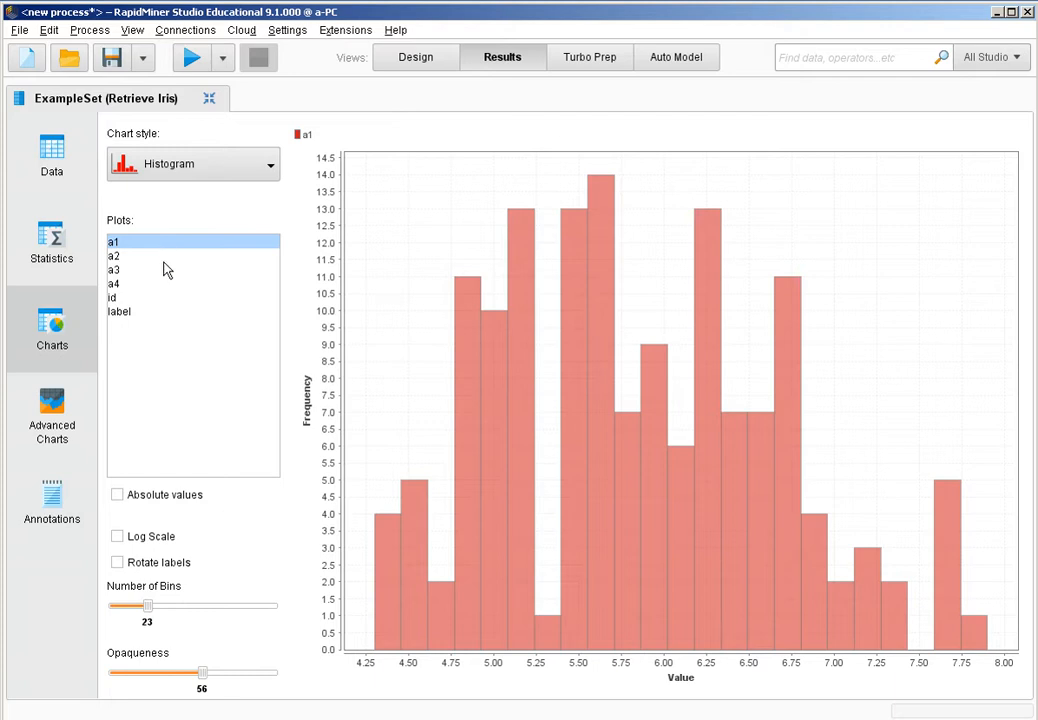
click(162, 264)
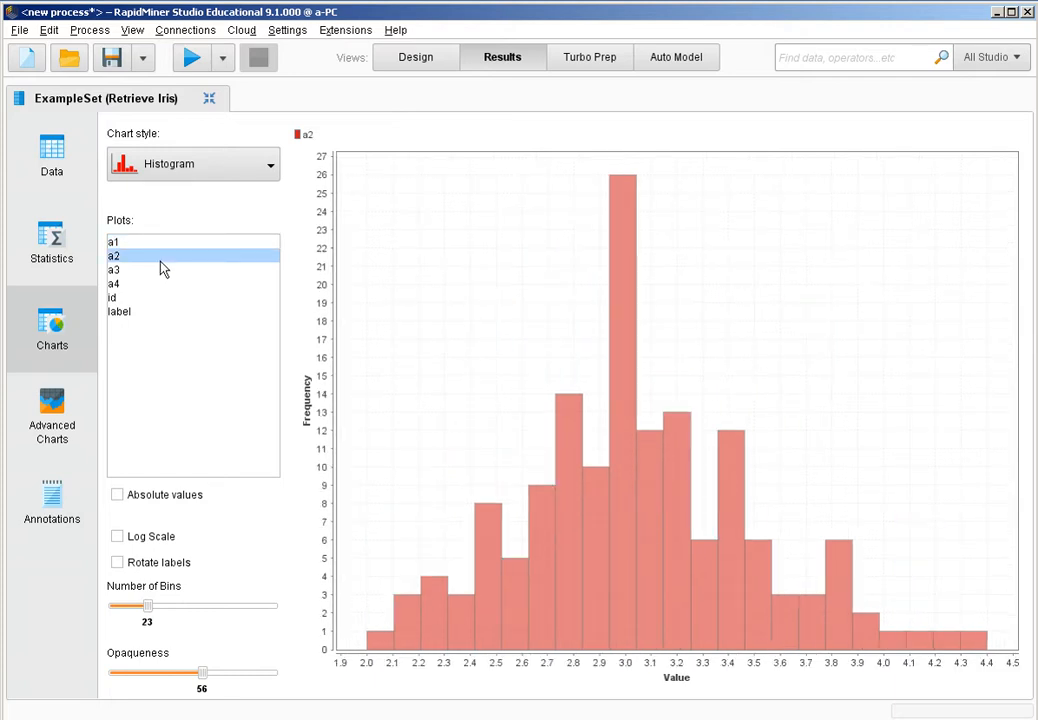
click(138, 274)
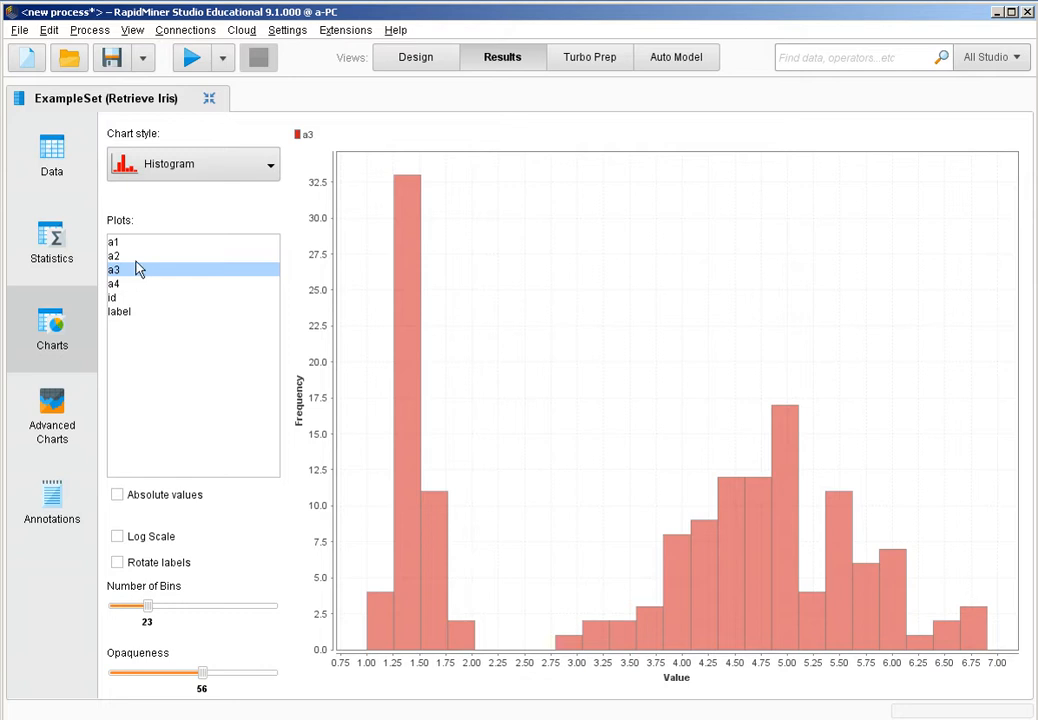
Step: Change the Iris chart style to Parallel
click(208, 175)
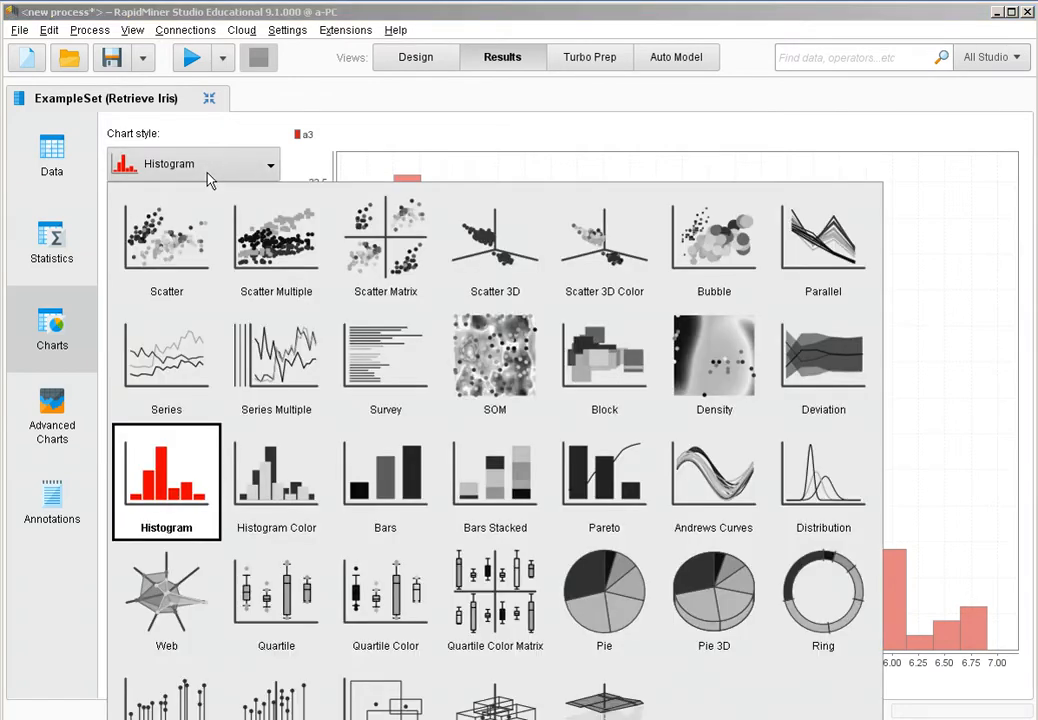
click(832, 258)
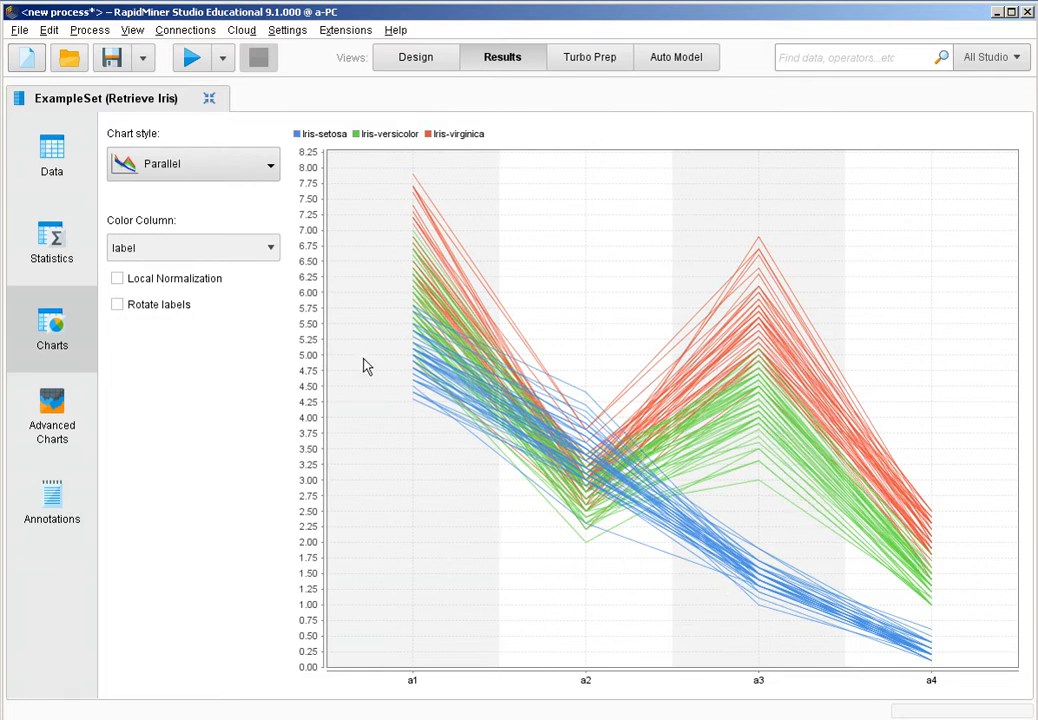
Step: Return to the Scatter chart style and plot a1 against a2, a1 against a4, and a3 against a4 in turn
click(180, 163)
click(170, 235)
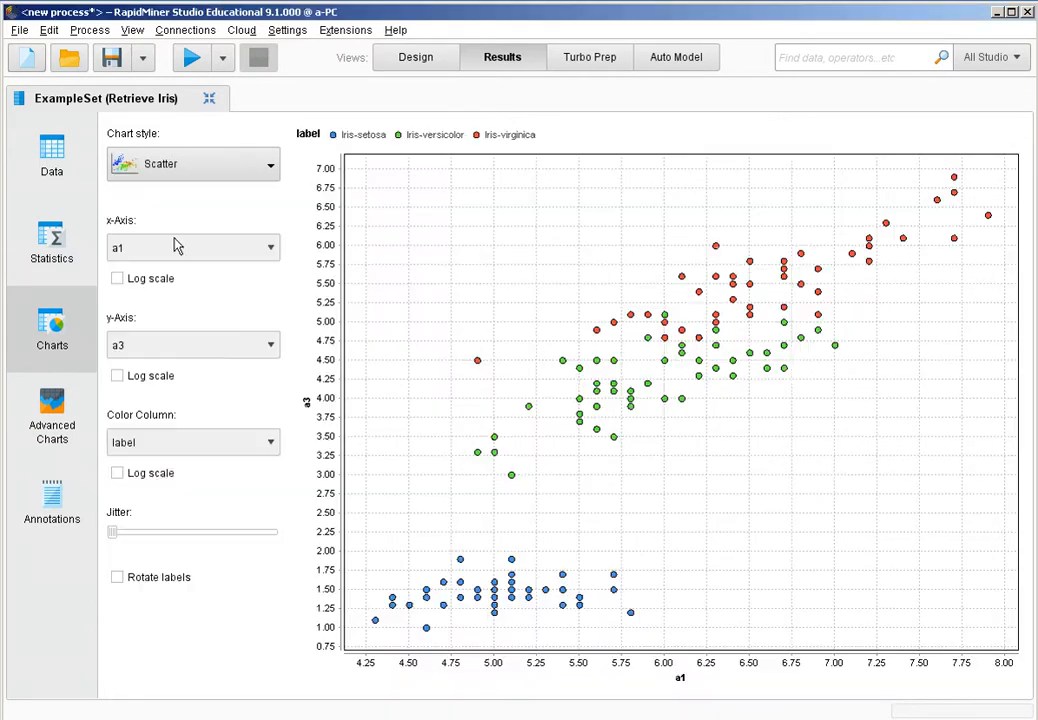
click(176, 346)
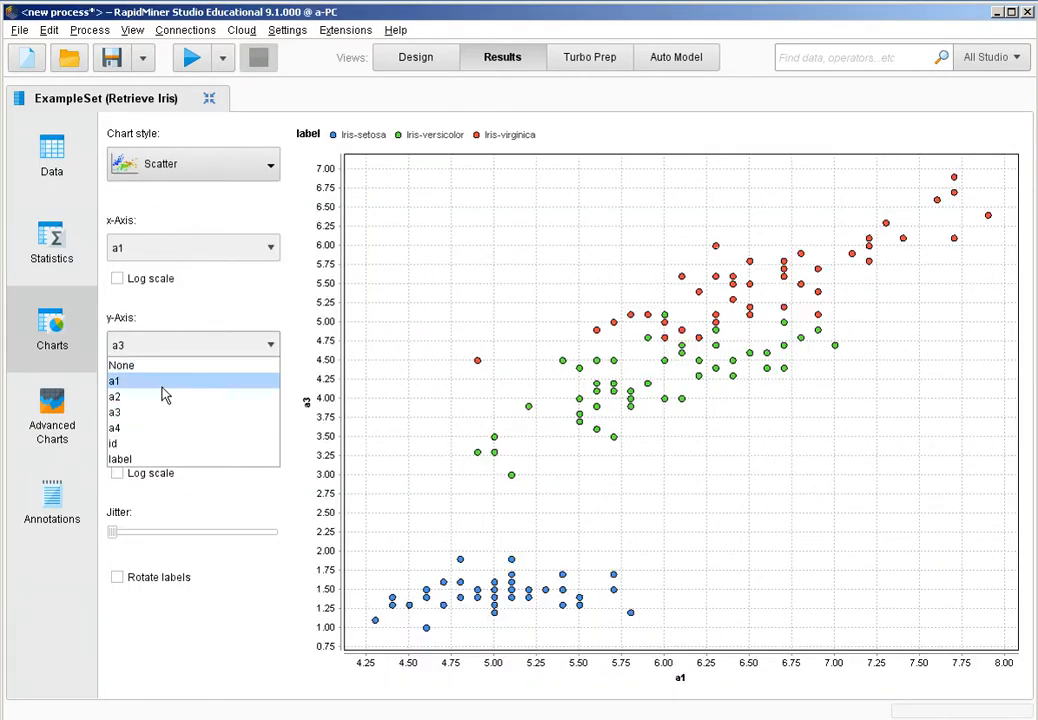
click(163, 398)
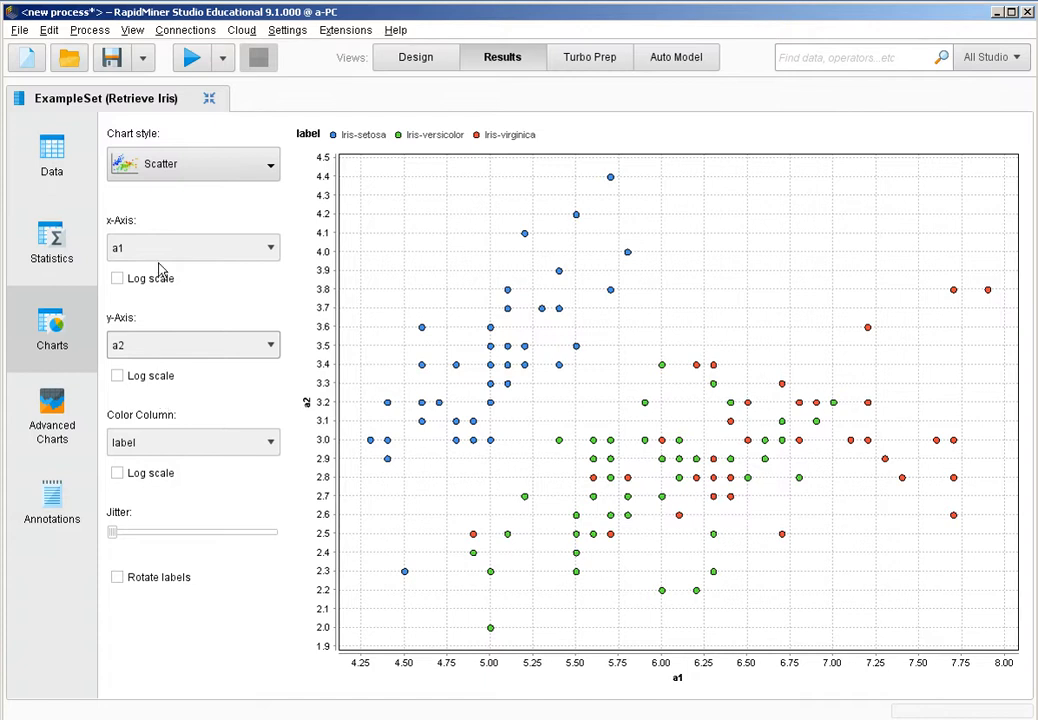
click(209, 345)
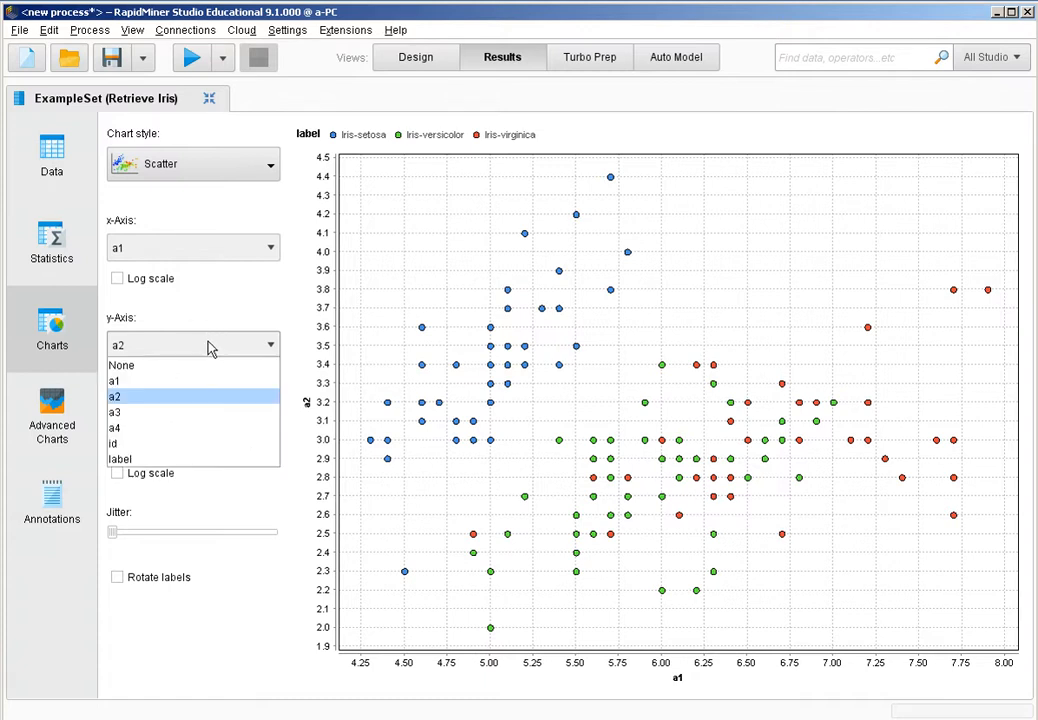
click(166, 428)
click(148, 257)
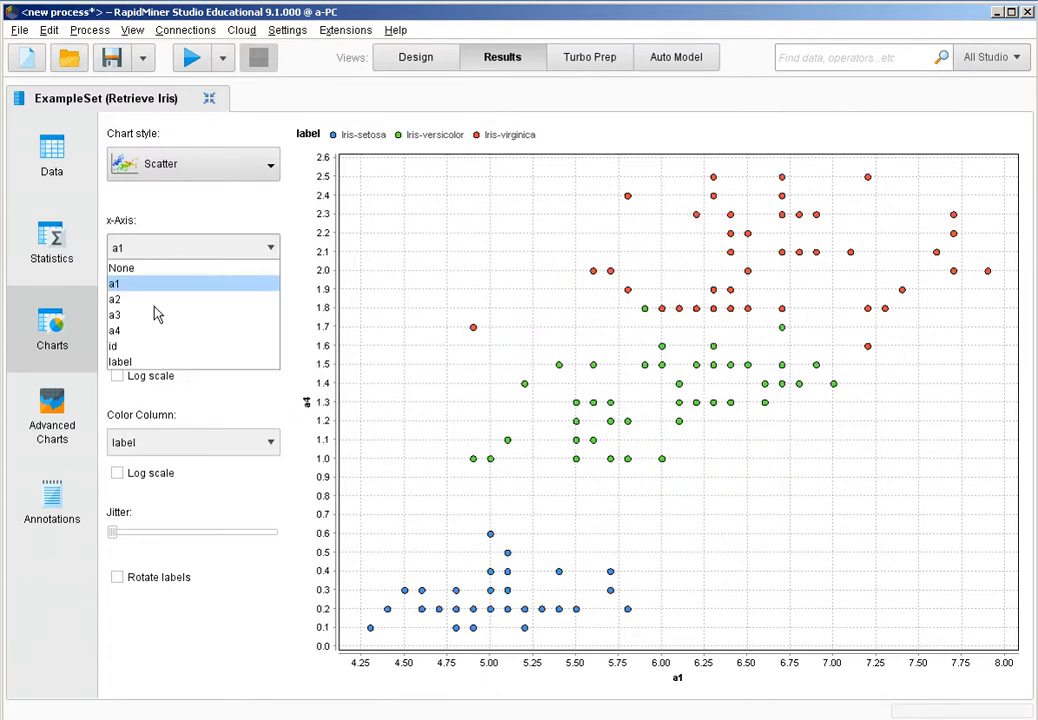
click(155, 320)
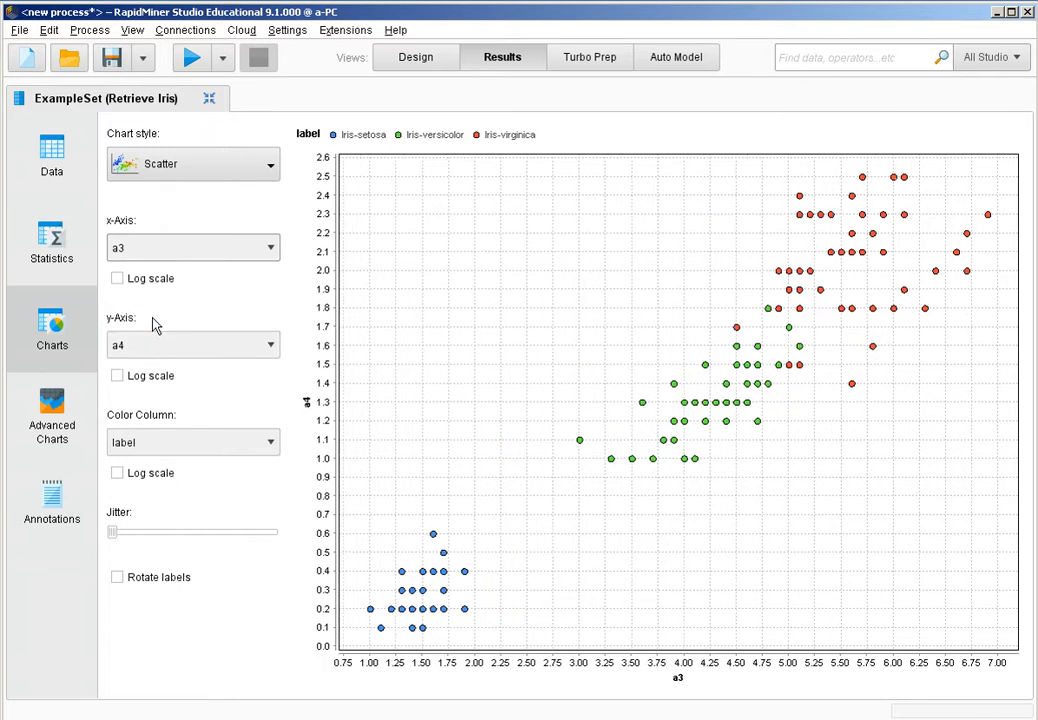
Step: Change the chart to Scatter 3D Color with a1 on the x-axis, a2 on the y-axis and a3 on the z-axis, and view it from different angles
click(175, 180)
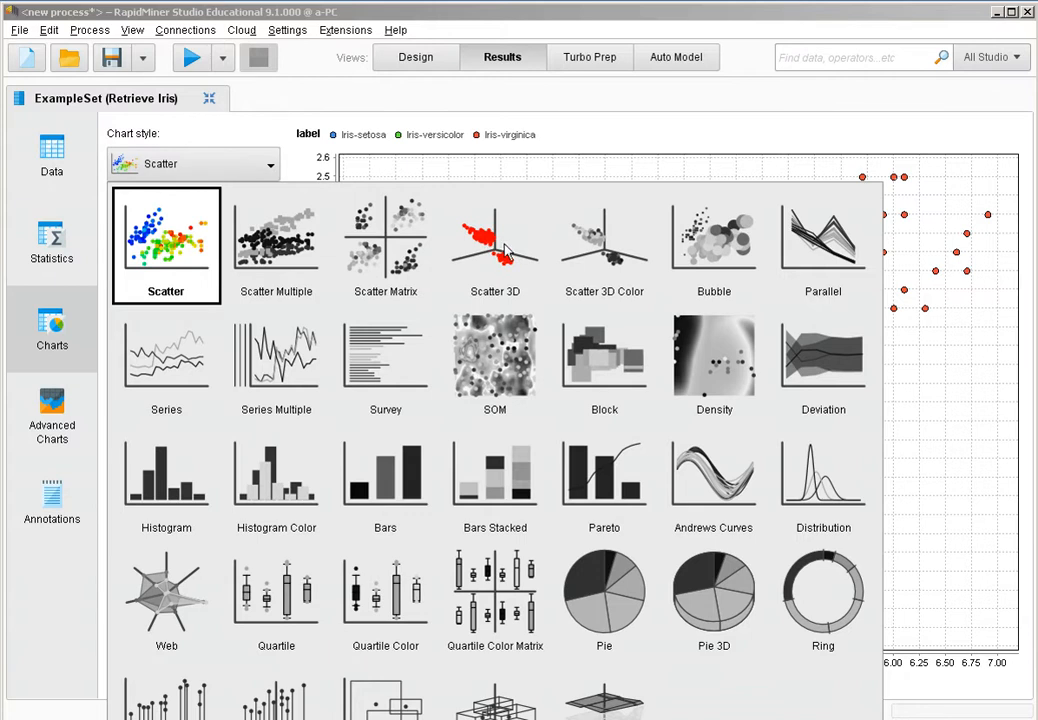
click(608, 252)
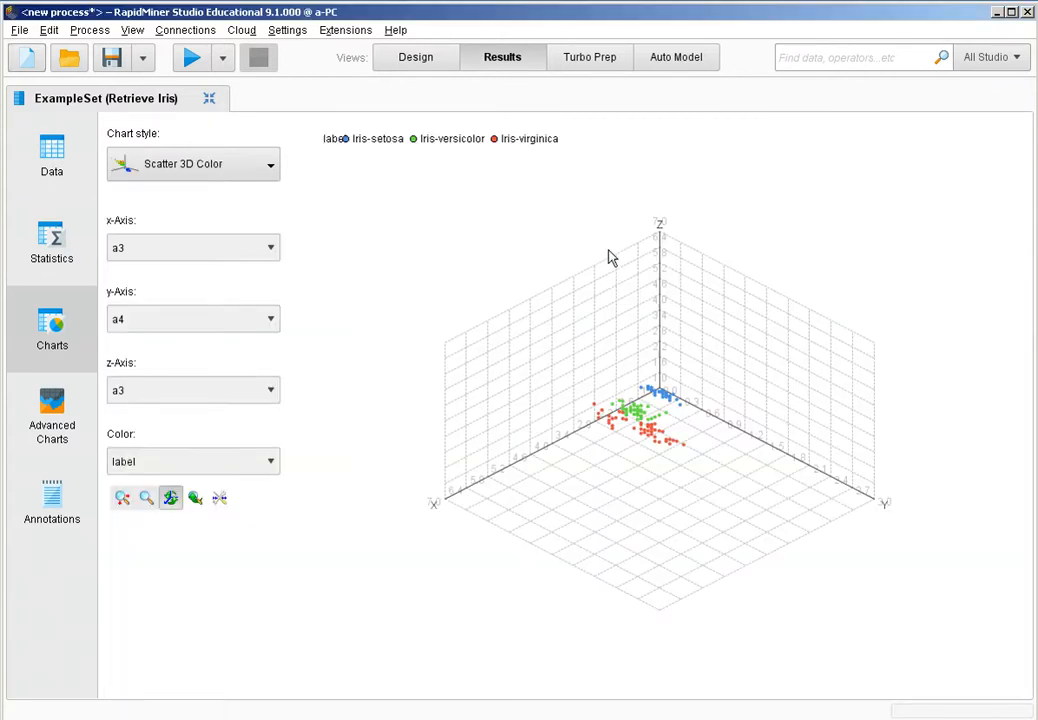
click(169, 258)
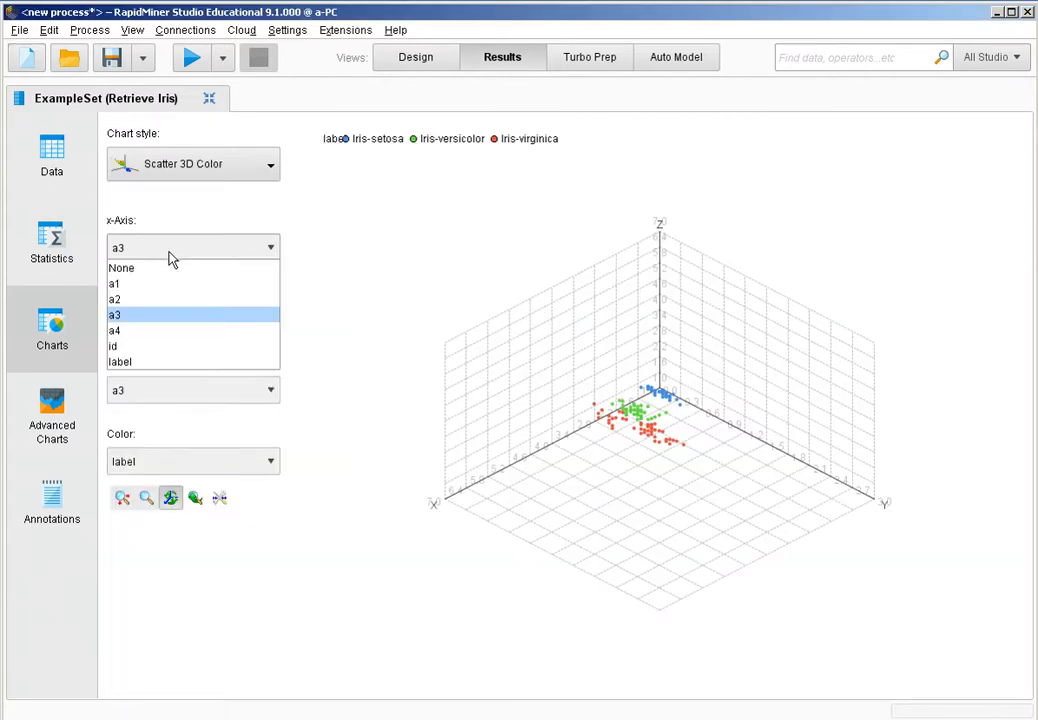
click(158, 283)
click(181, 320)
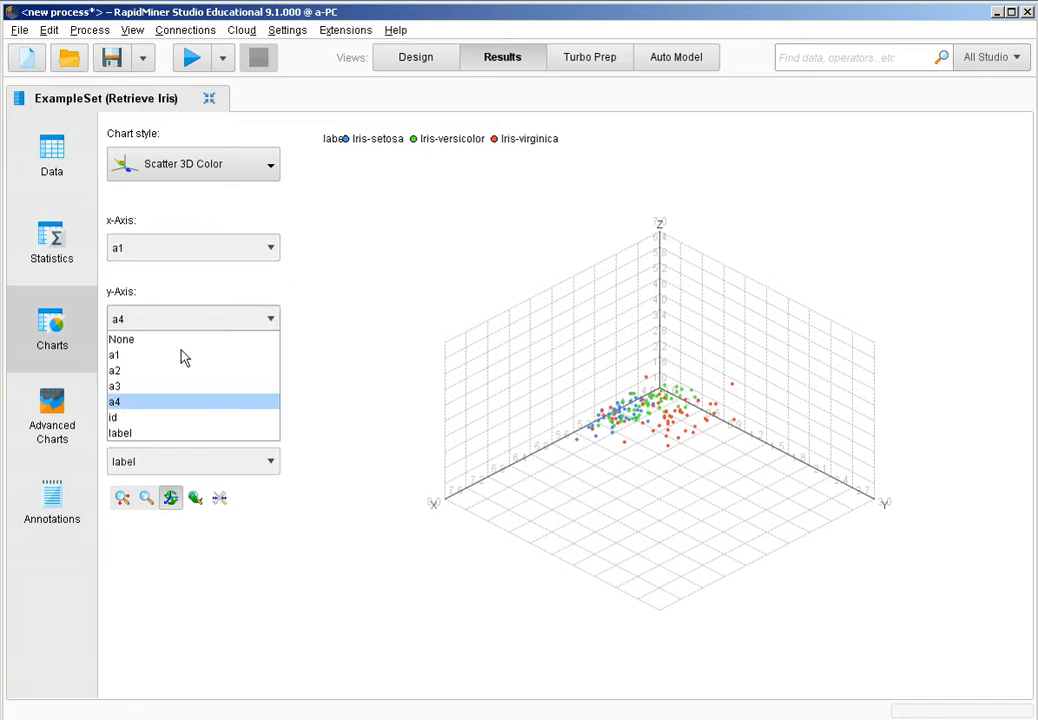
click(180, 372)
click(184, 393)
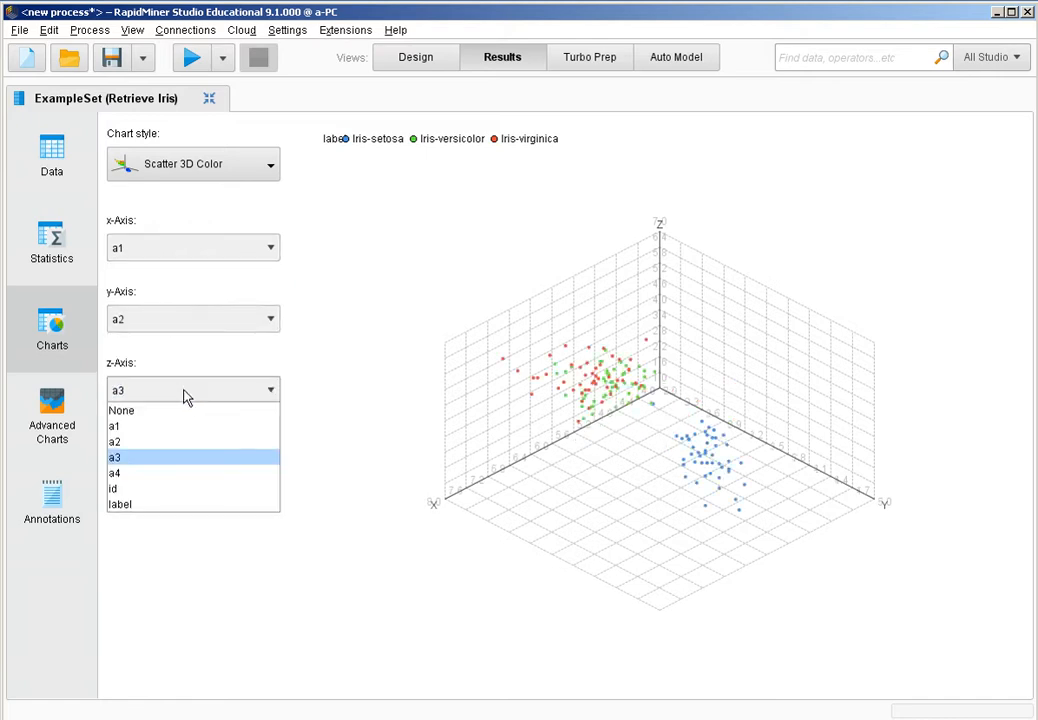
click(171, 458)
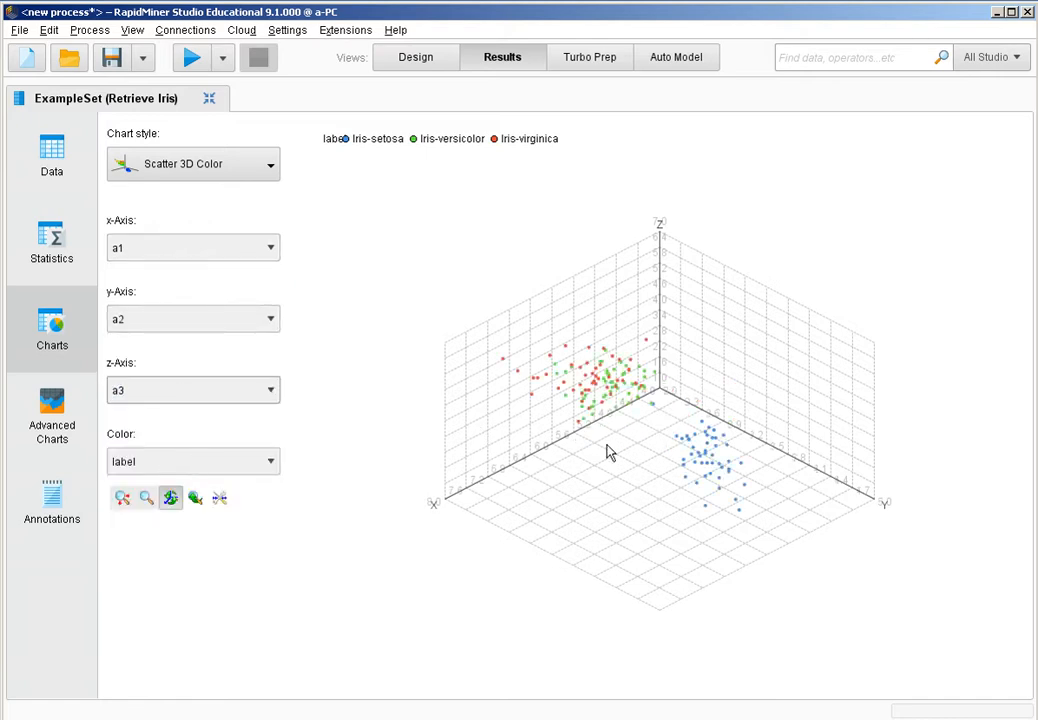
drag(700, 489, 496, 512)
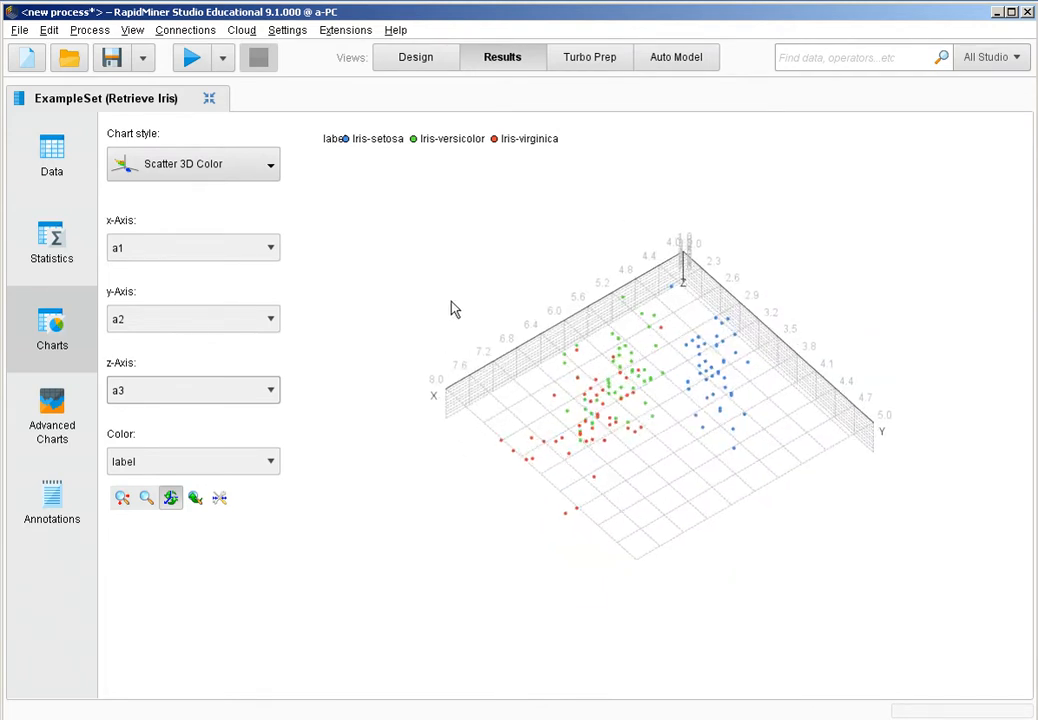
drag(454, 308, 786, 382)
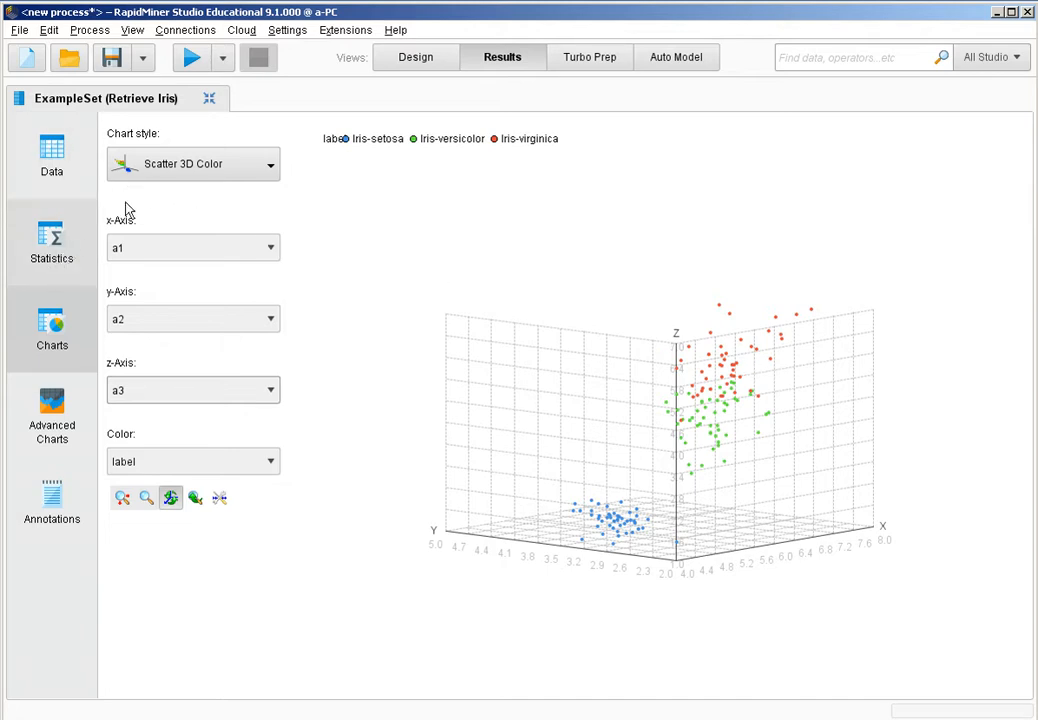
Step: Return to the process design, add the Titanic sample dataset below Retrieve Iris, and connect its output to the third result port
click(210, 99)
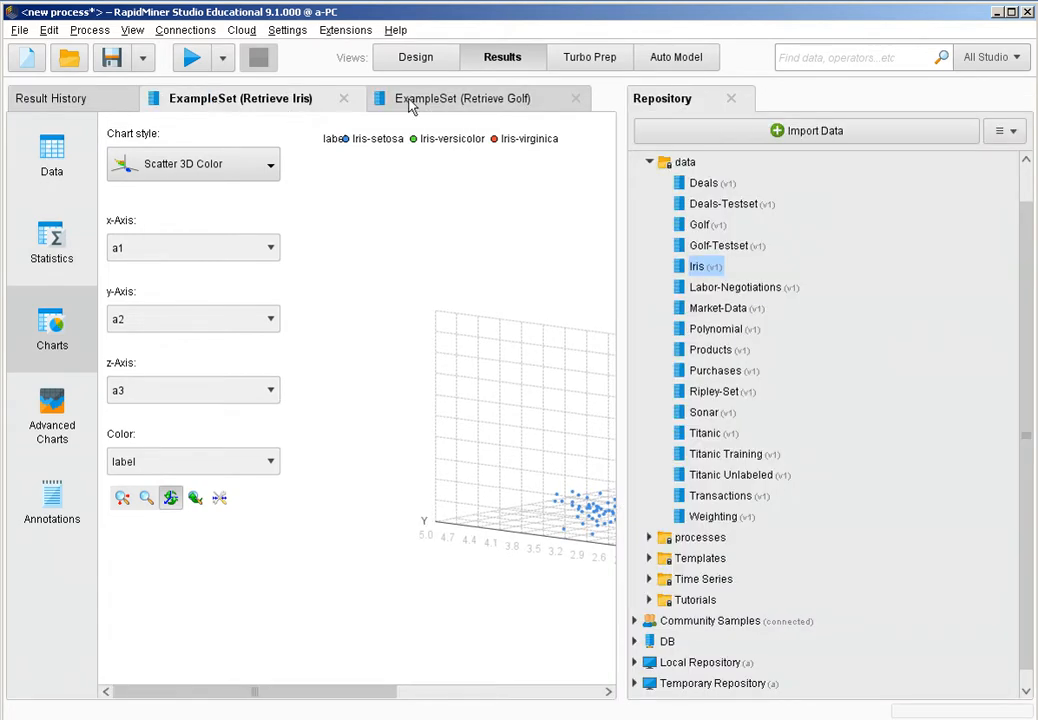
click(417, 68)
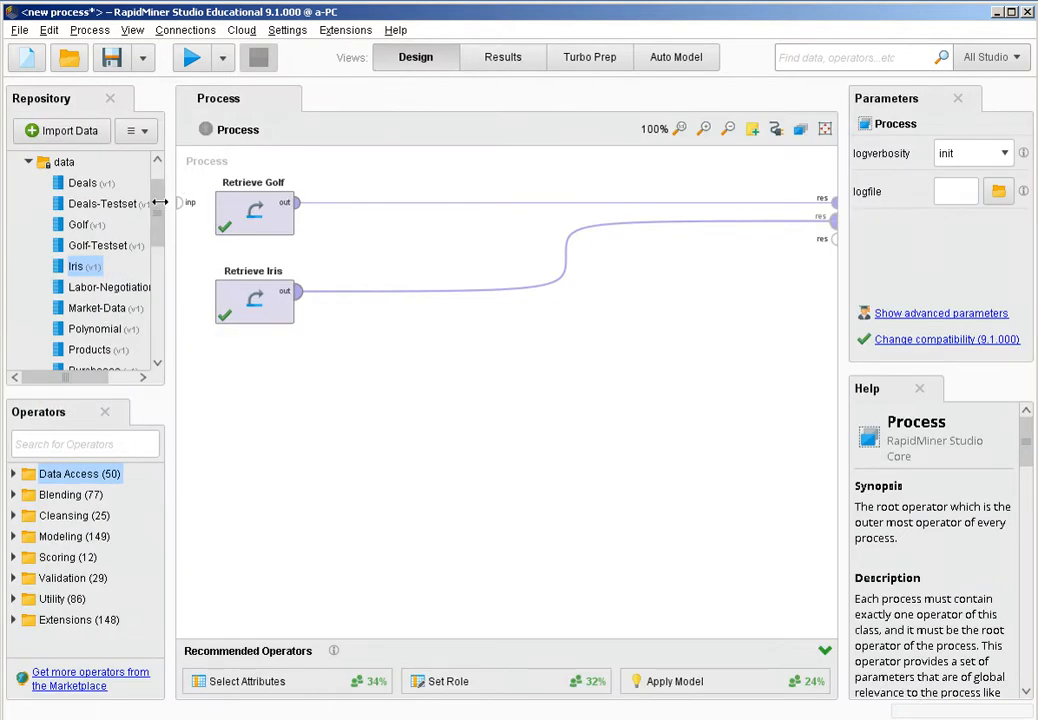
scroll(155, 235, down, 5)
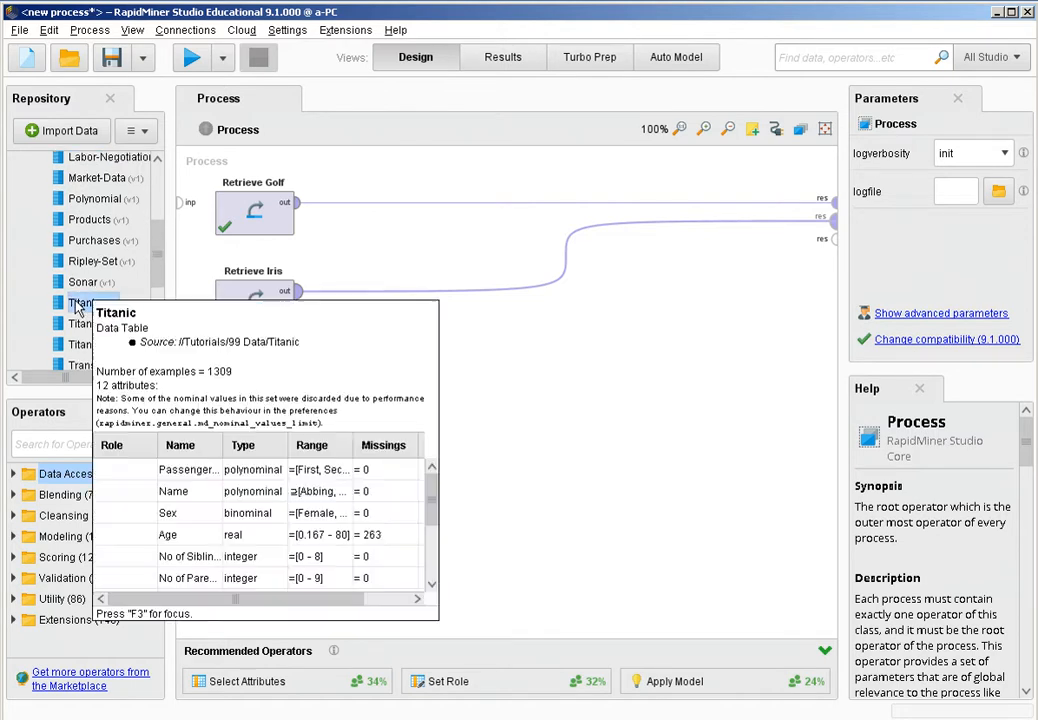
drag(78, 304, 242, 400)
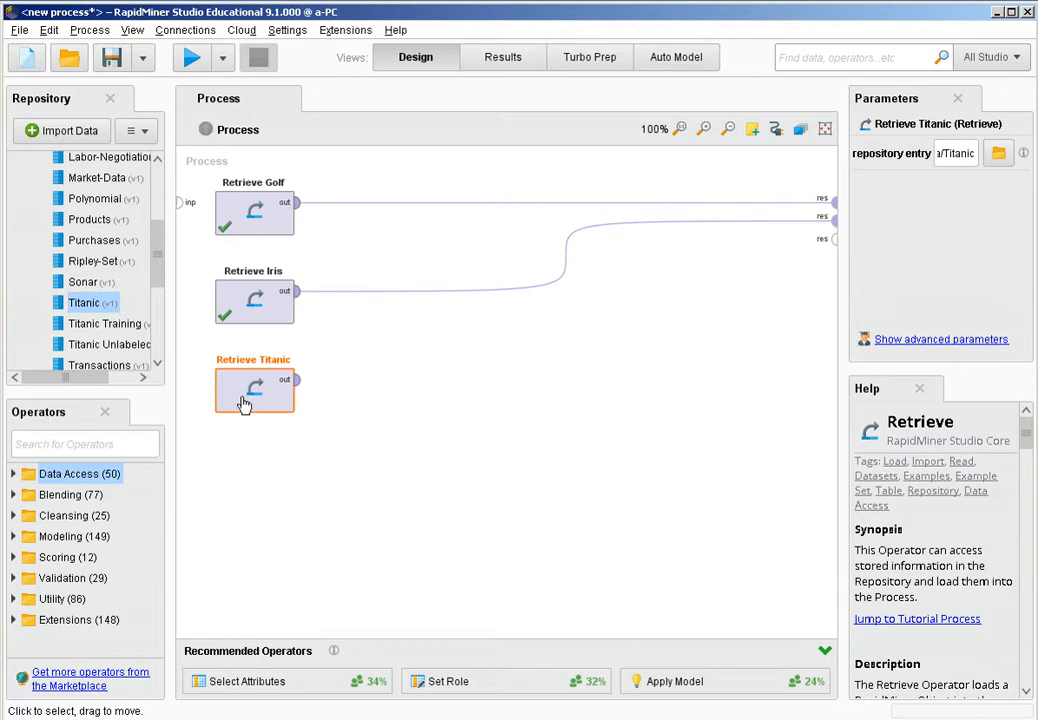
click(297, 380)
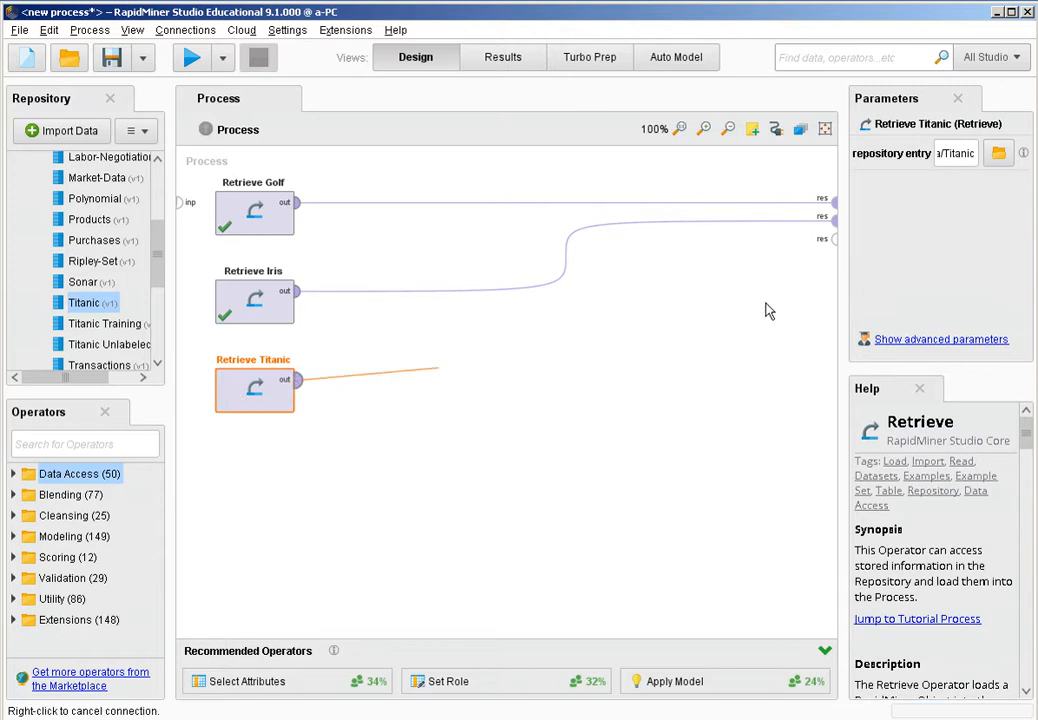
click(836, 240)
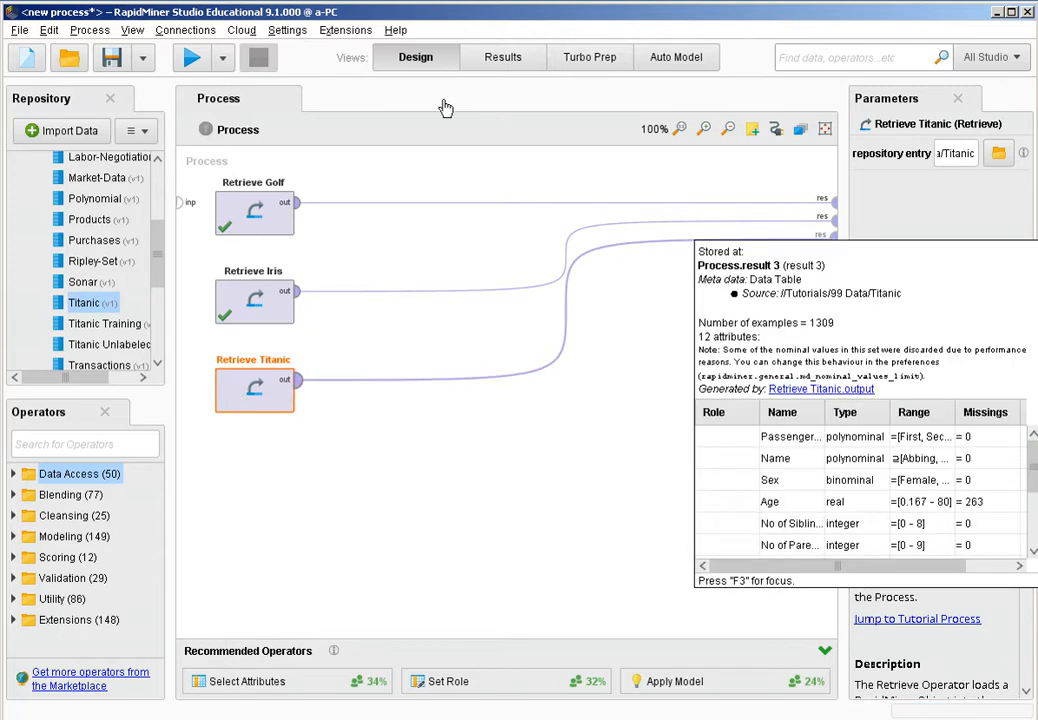
Step: Run the process and maximize the Titanic example set in the results
click(190, 58)
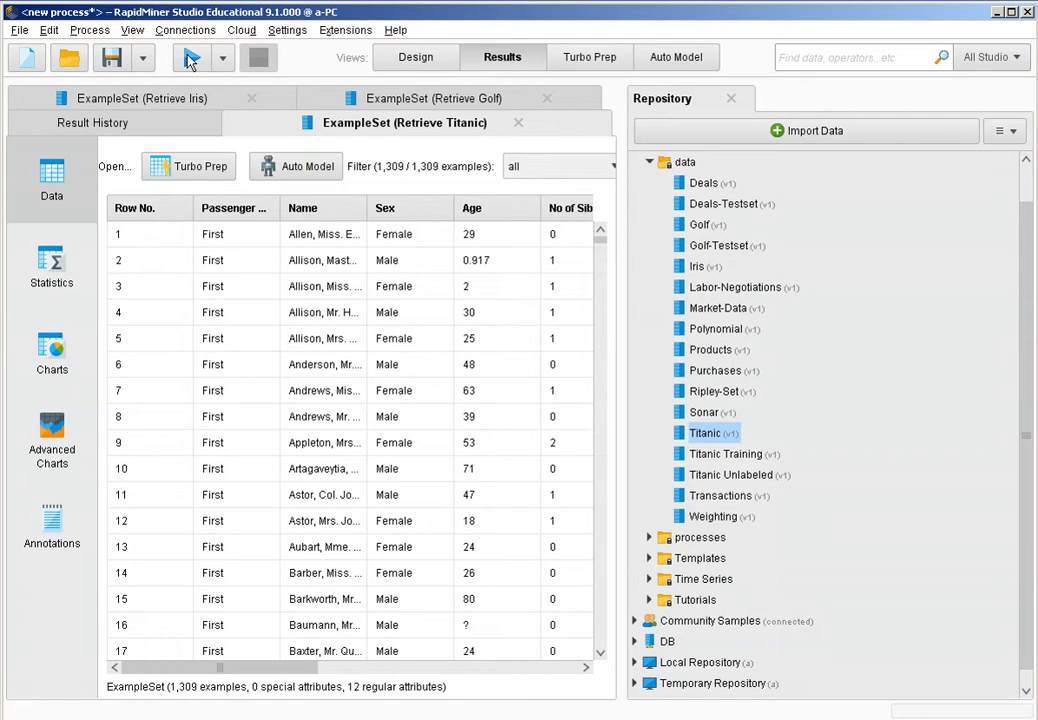
right_click(340, 128)
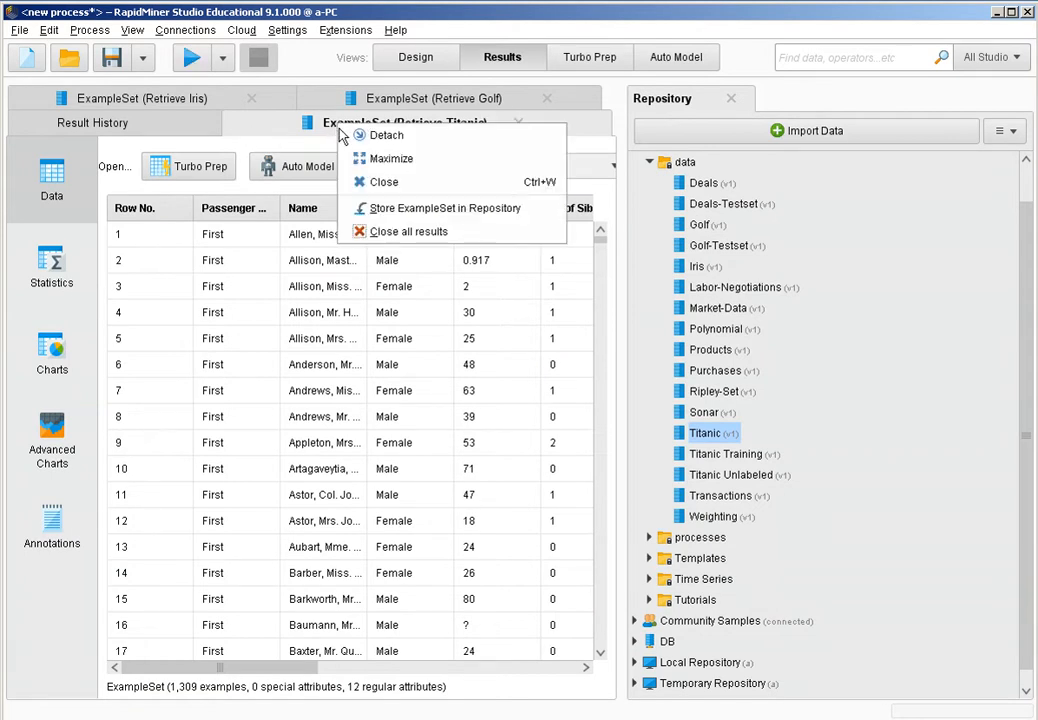
click(371, 160)
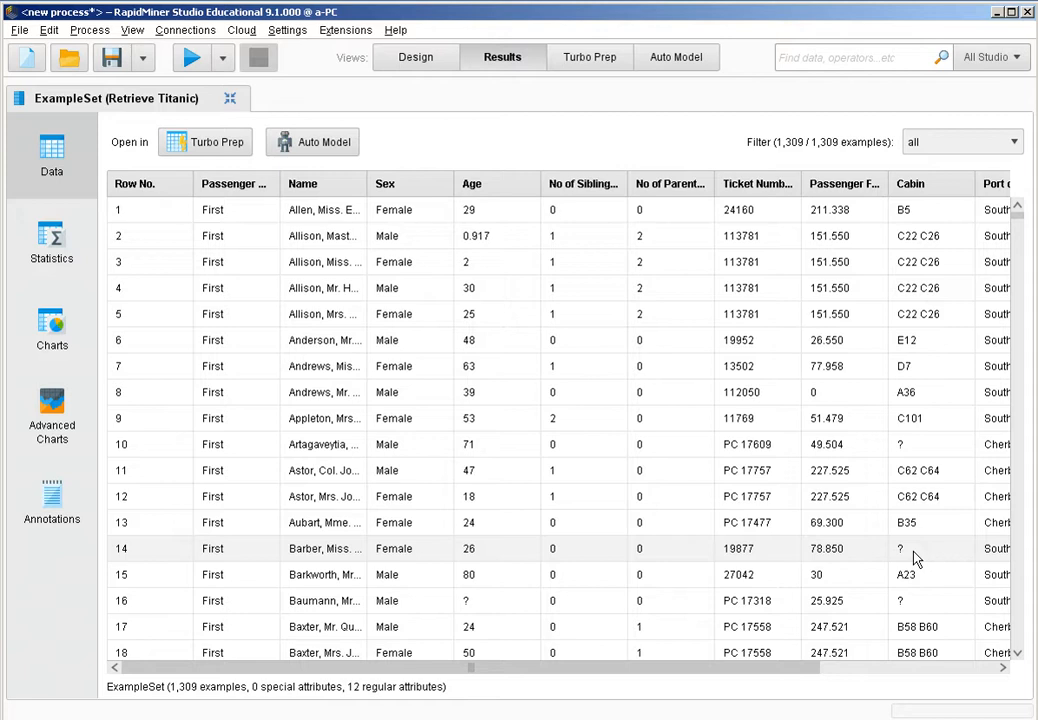
Step: Filter the Titanic examples by no_missing_attributes and look through the remaining rows down to the last one
click(983, 151)
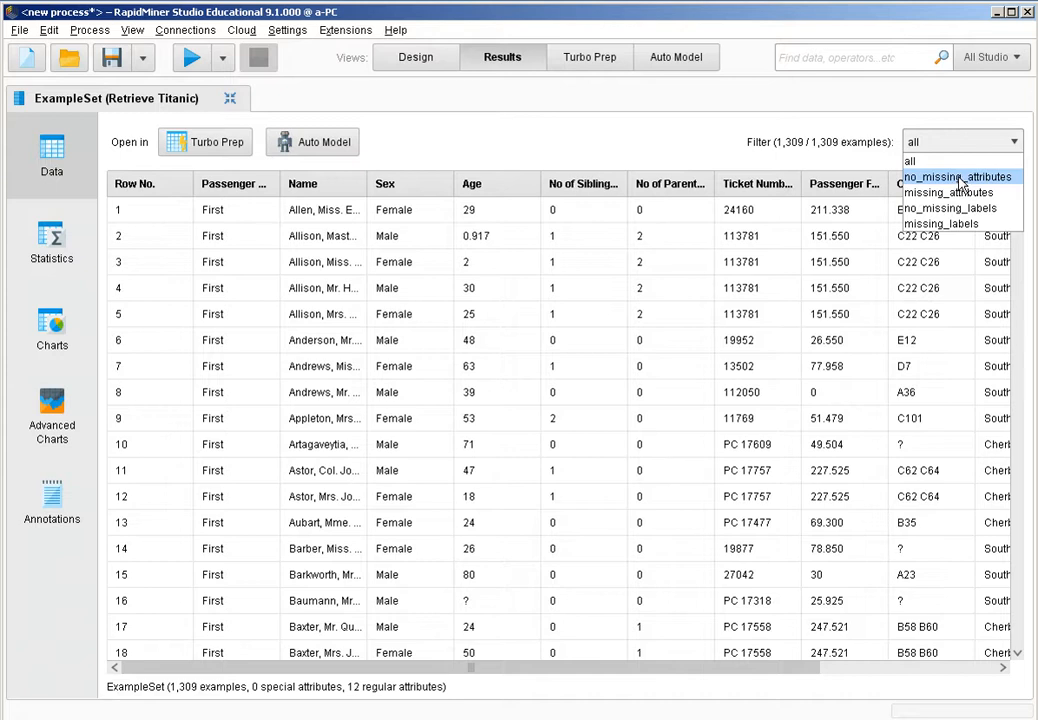
click(956, 177)
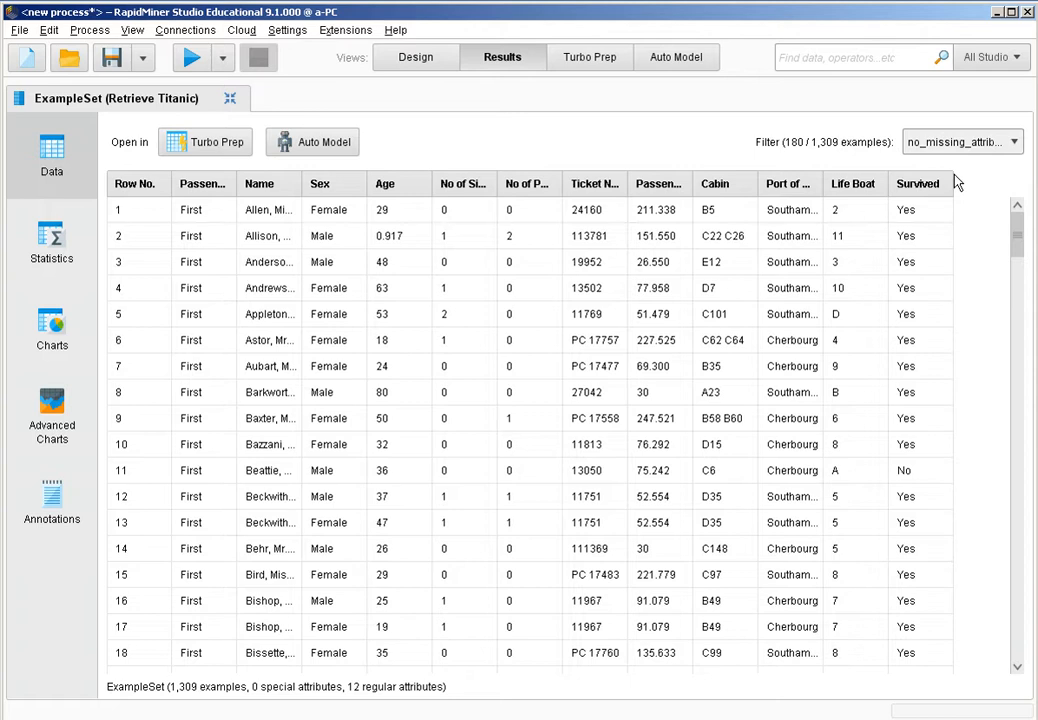
click(960, 142)
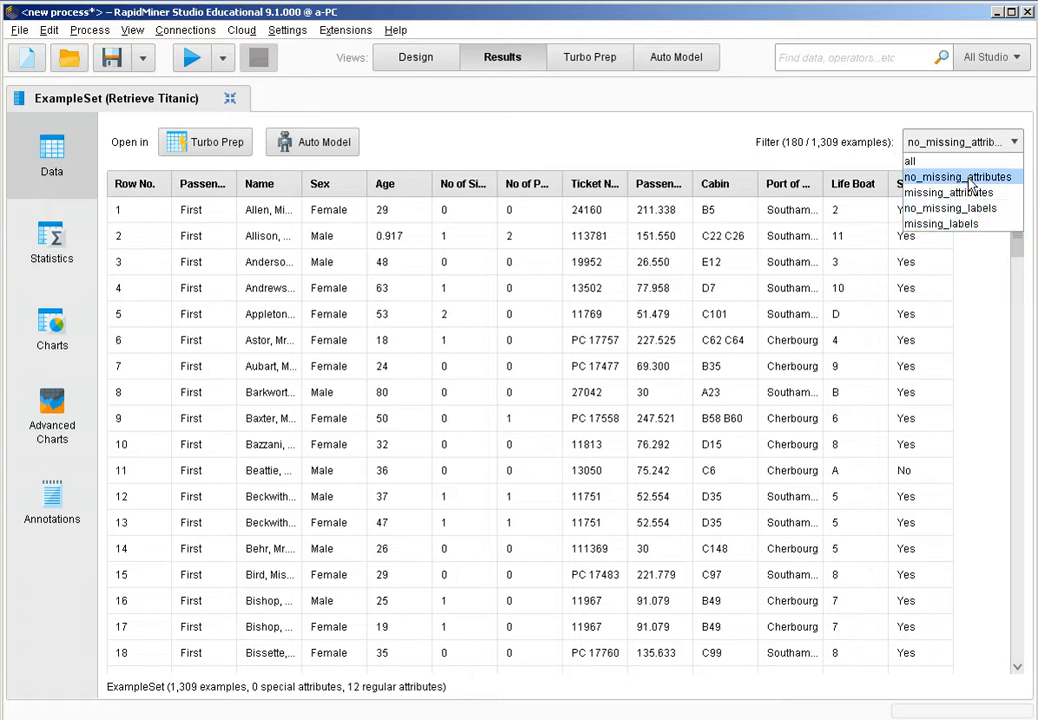
click(969, 182)
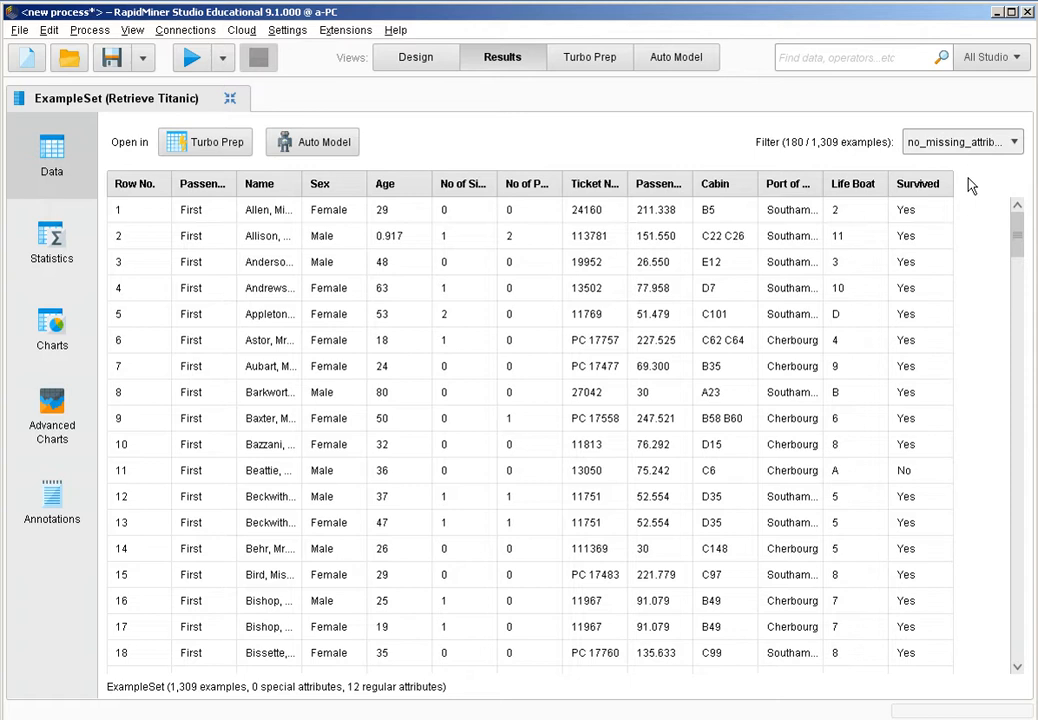
scroll(1020, 450, down, 20)
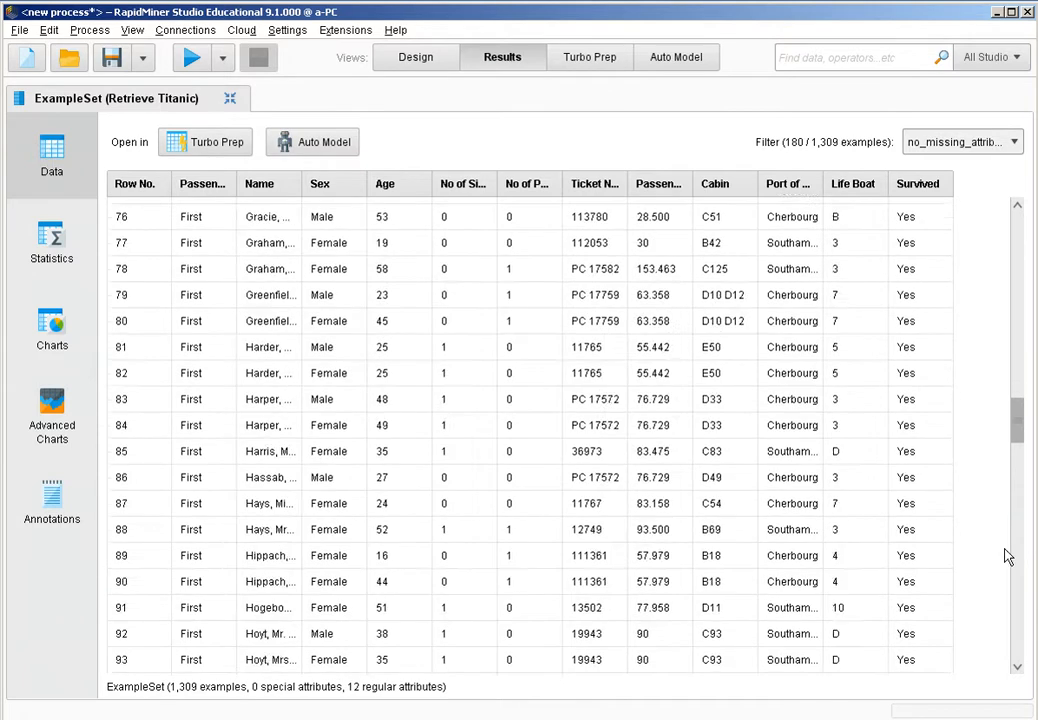
scroll(1007, 557, down, 20)
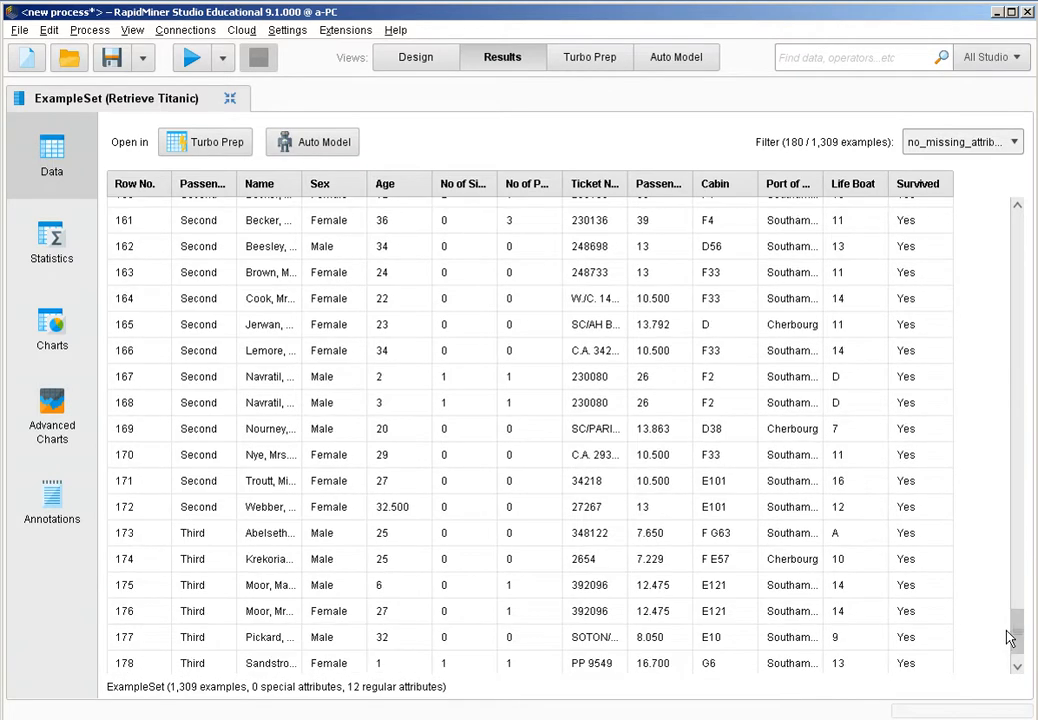
scroll(240, 670, down, 1)
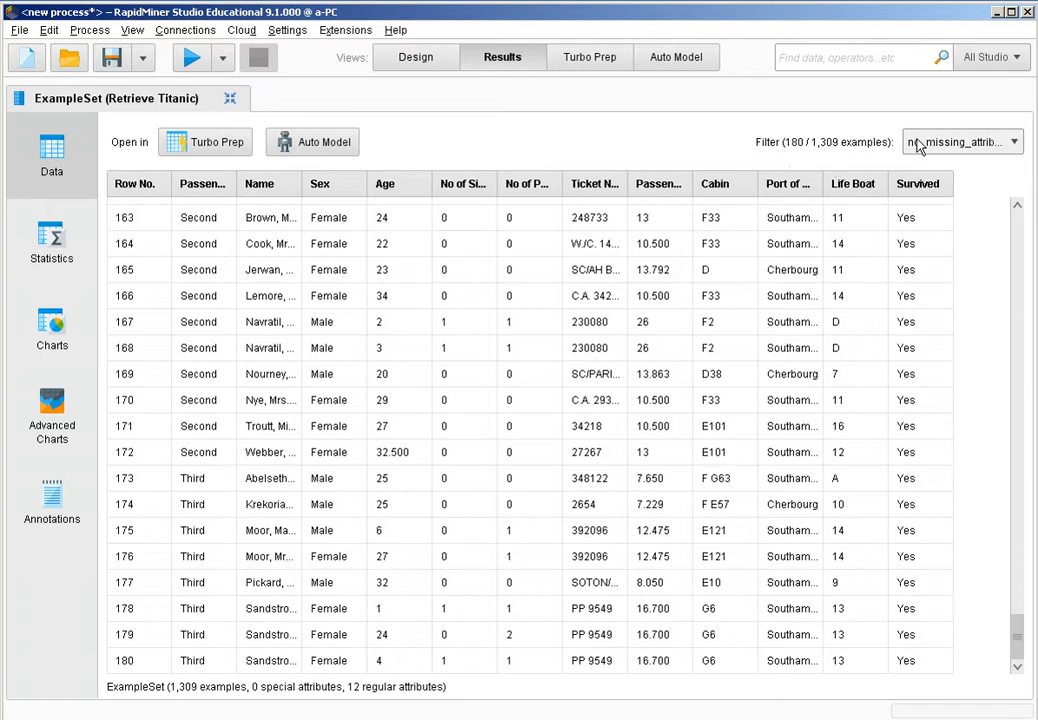
Step: Filter the Titanic examples by missing_attributes and open the dataset's charts
click(1012, 143)
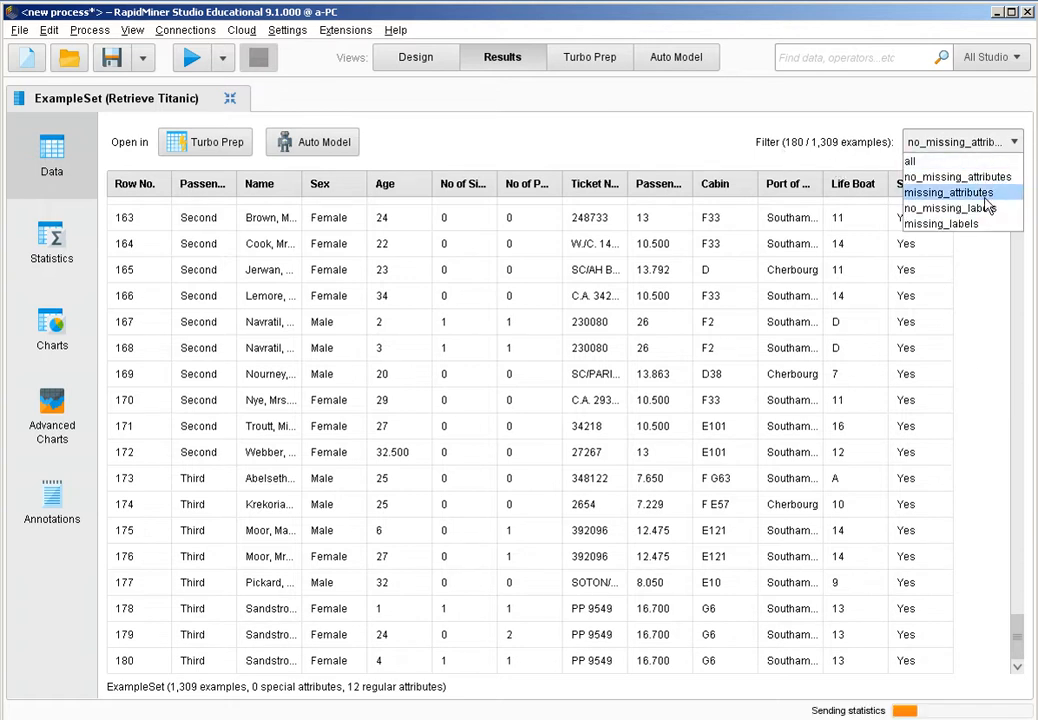
click(980, 193)
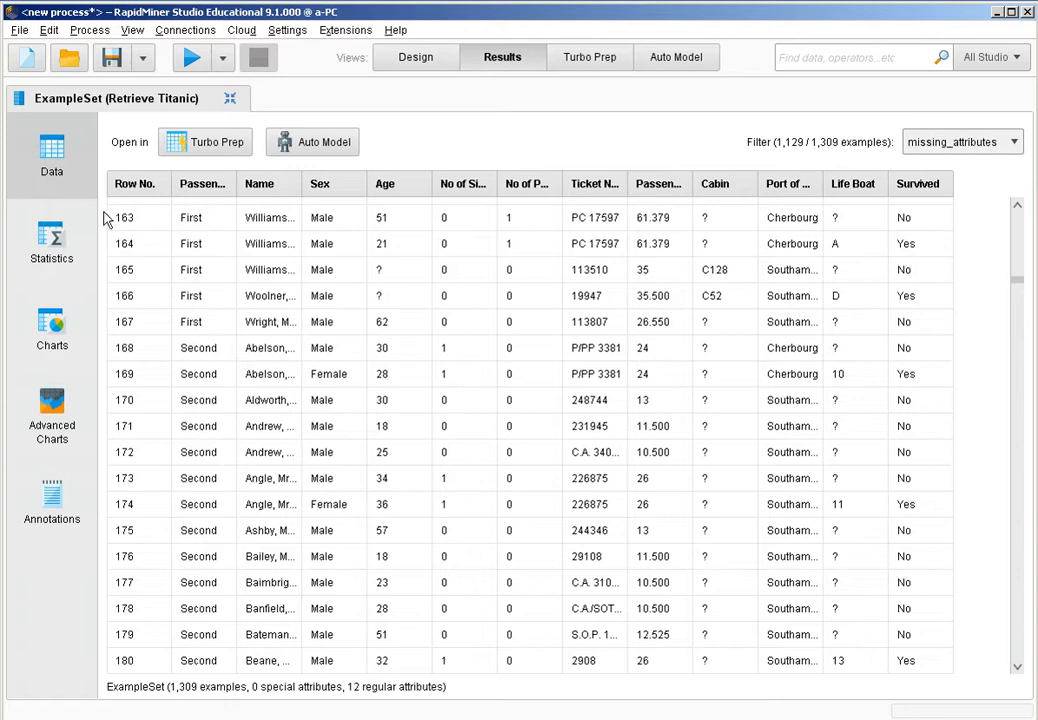
click(52, 328)
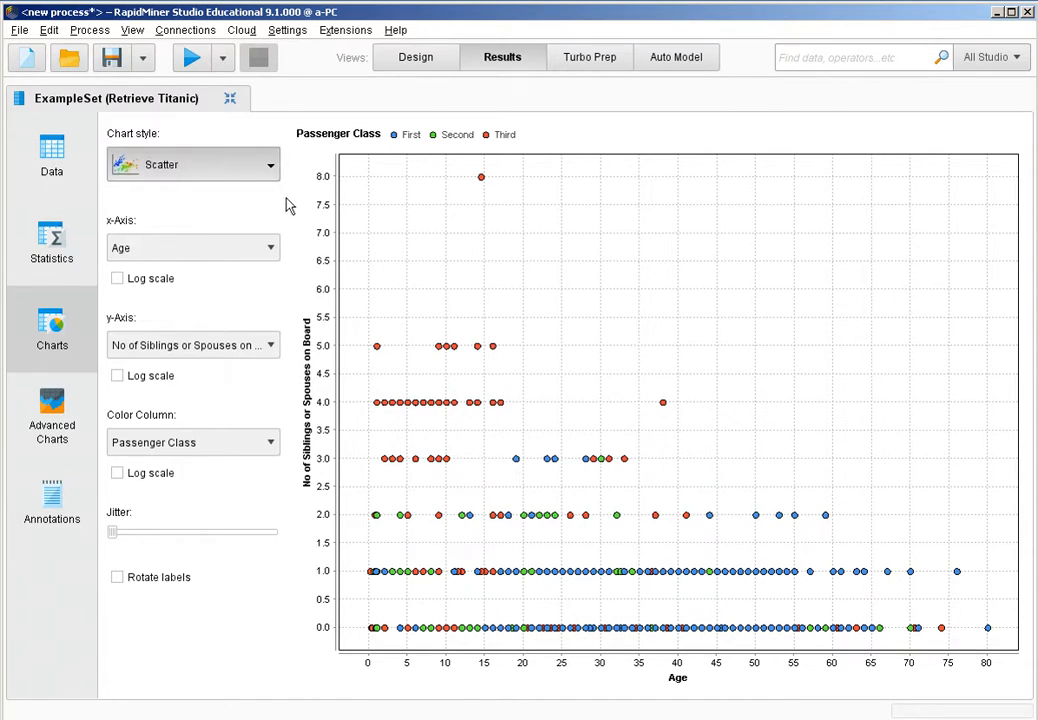
Step: Plot Survived on the x-axis against Sex on the y-axis and raise the jitter to near its maximum
click(232, 250)
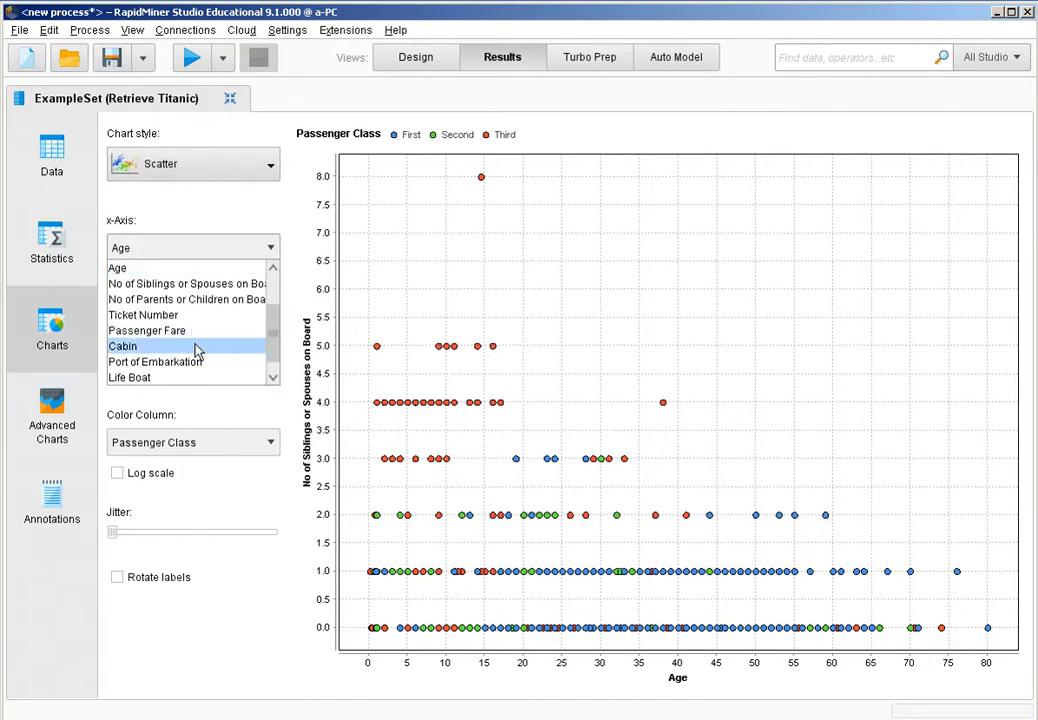
scroll(190, 356, down, 1)
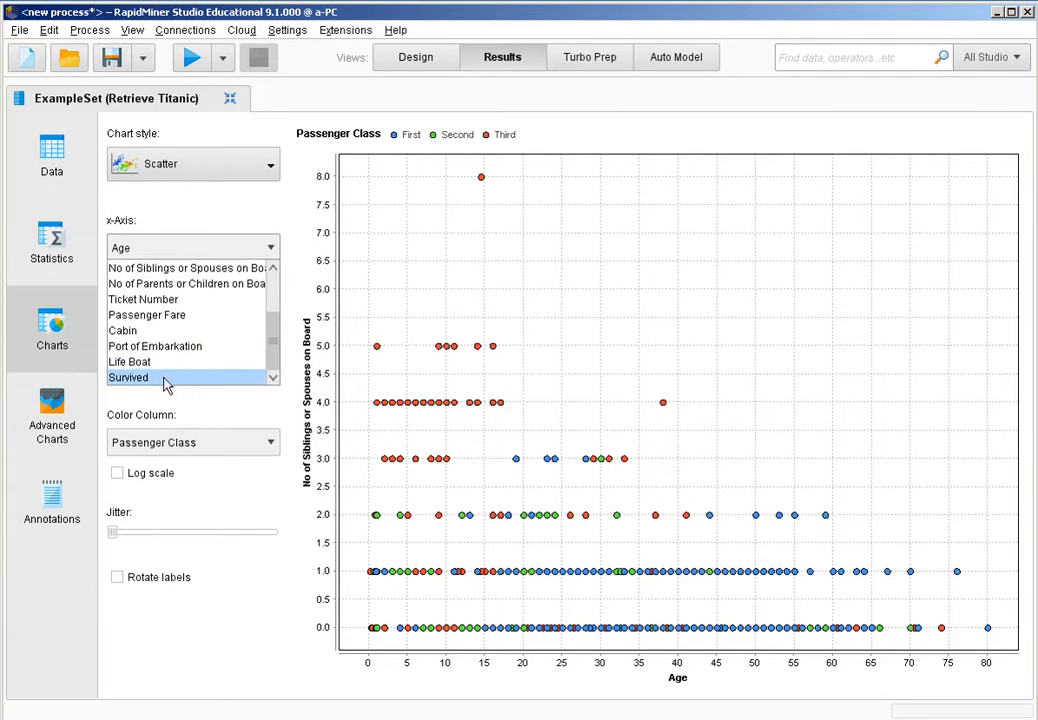
click(188, 378)
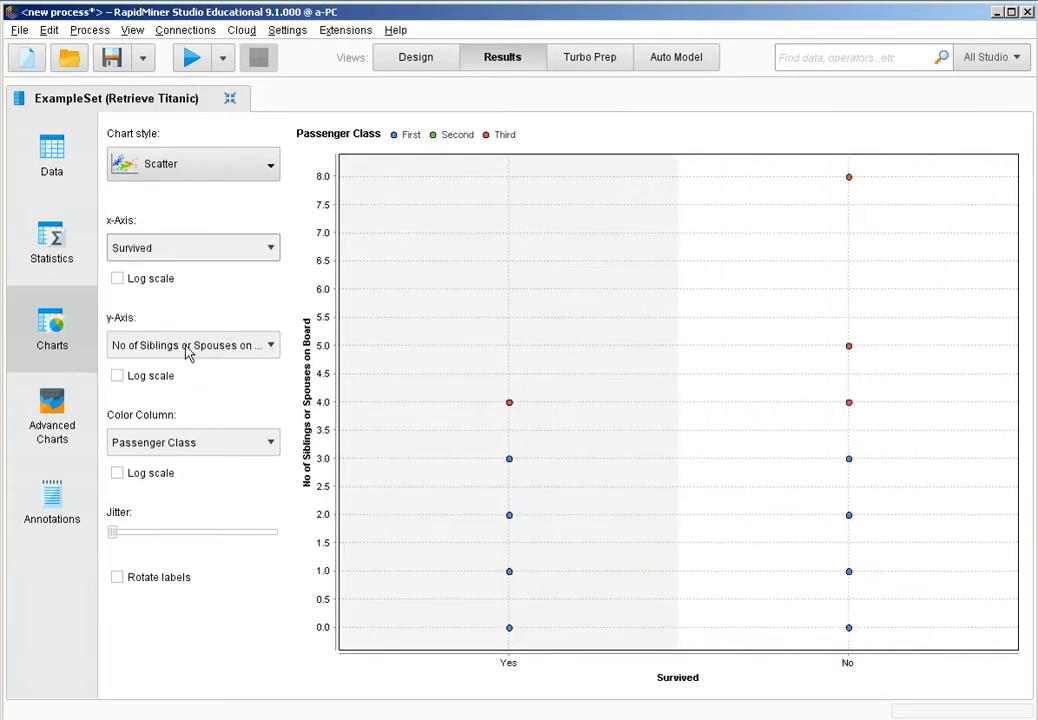
click(158, 350)
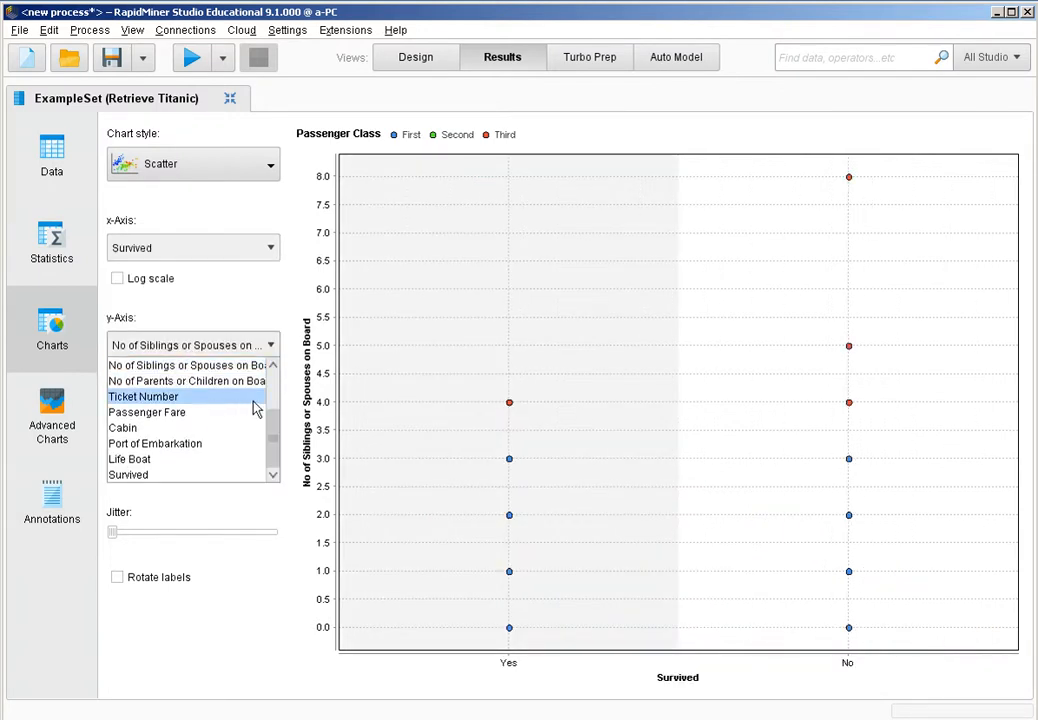
drag(273, 424, 276, 390)
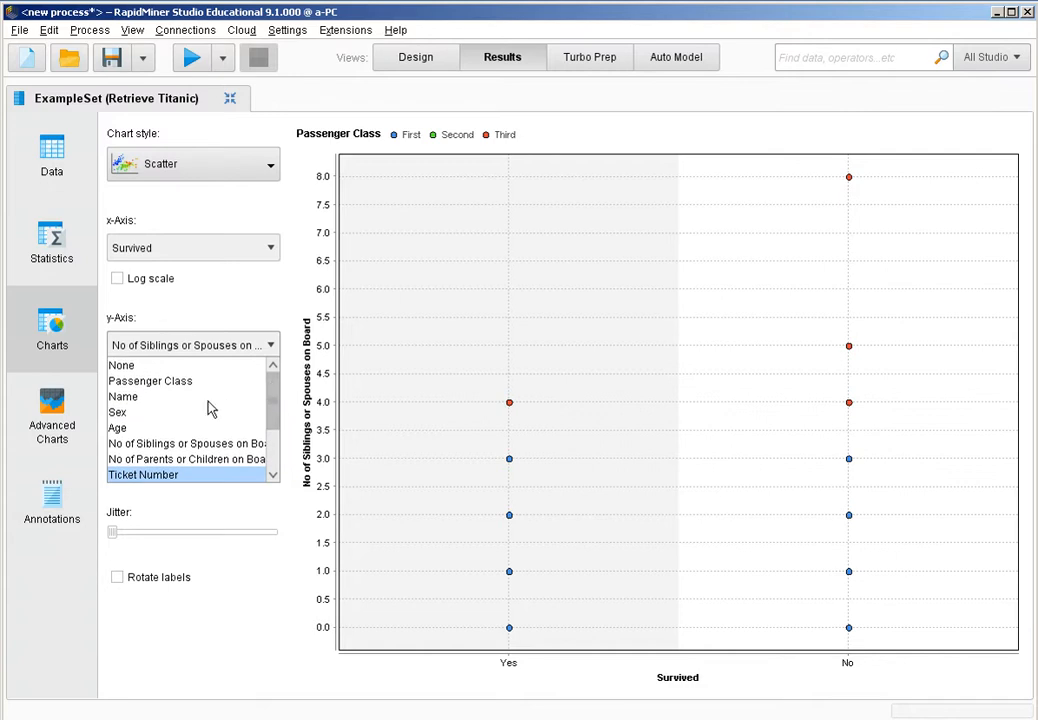
click(250, 412)
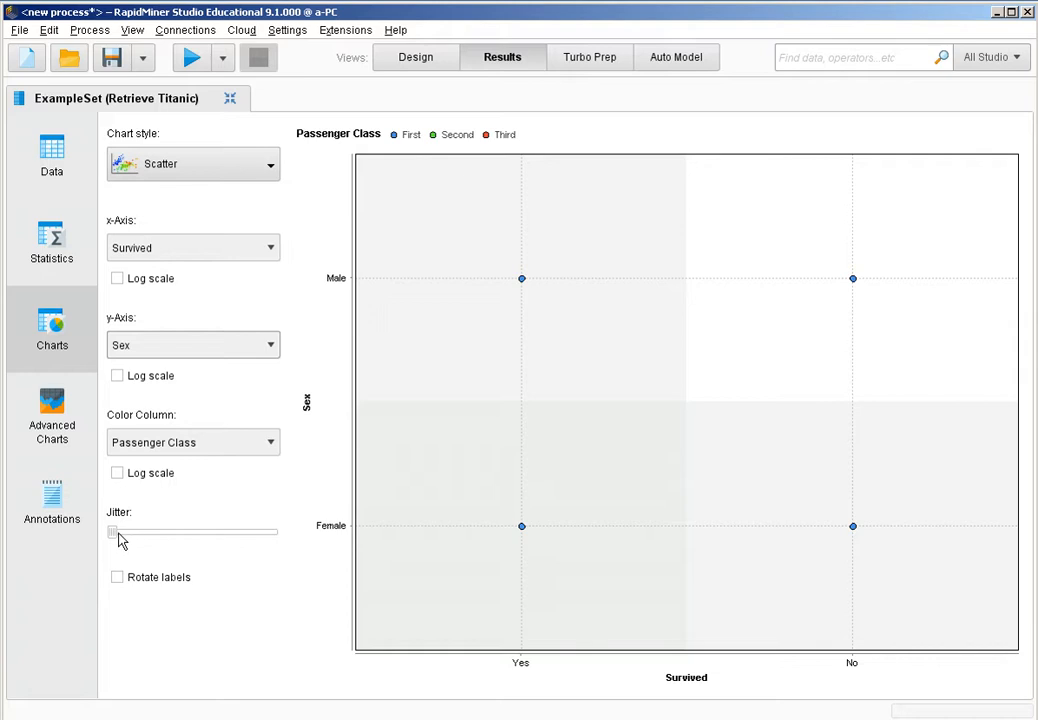
drag(114, 535, 252, 540)
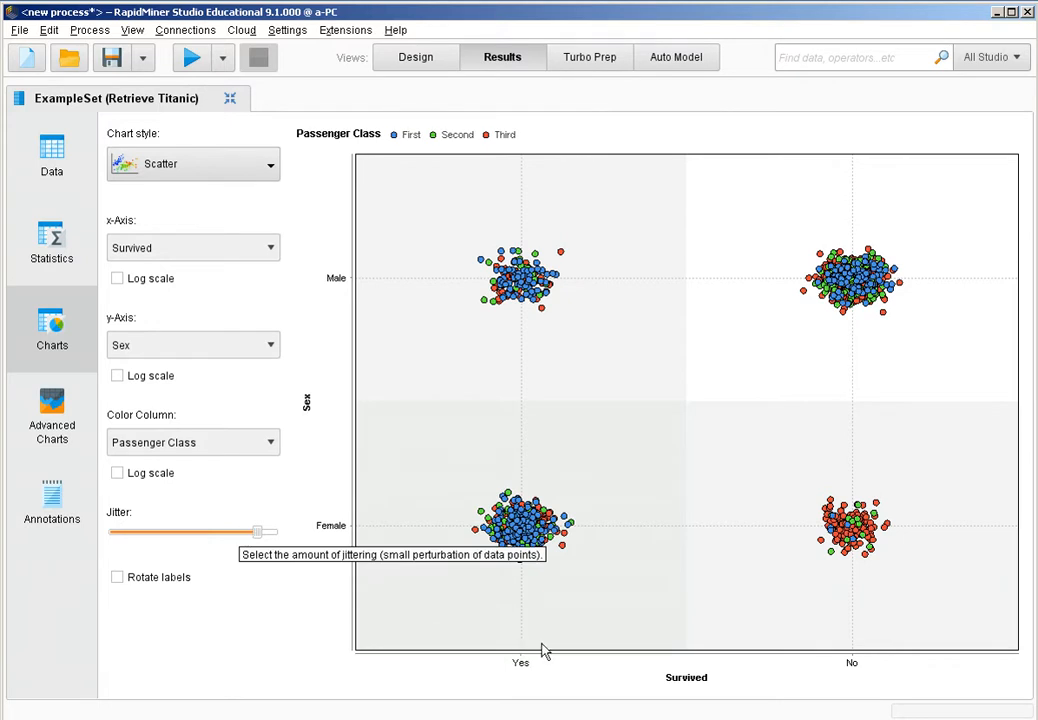
mouse_move(528, 529)
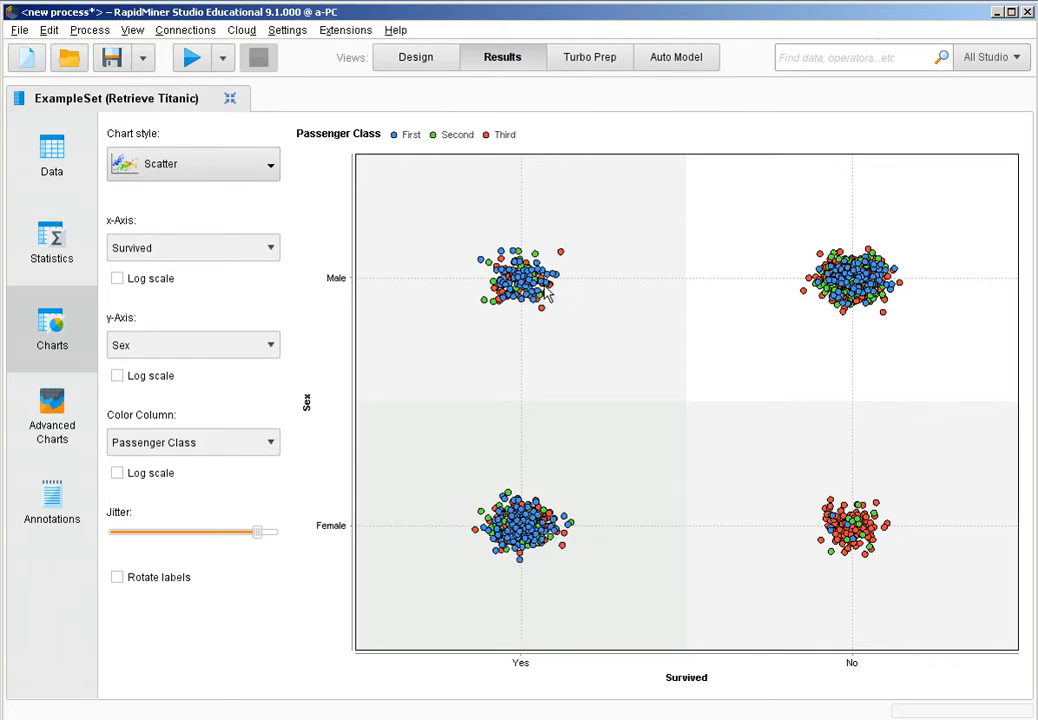
click(196, 447)
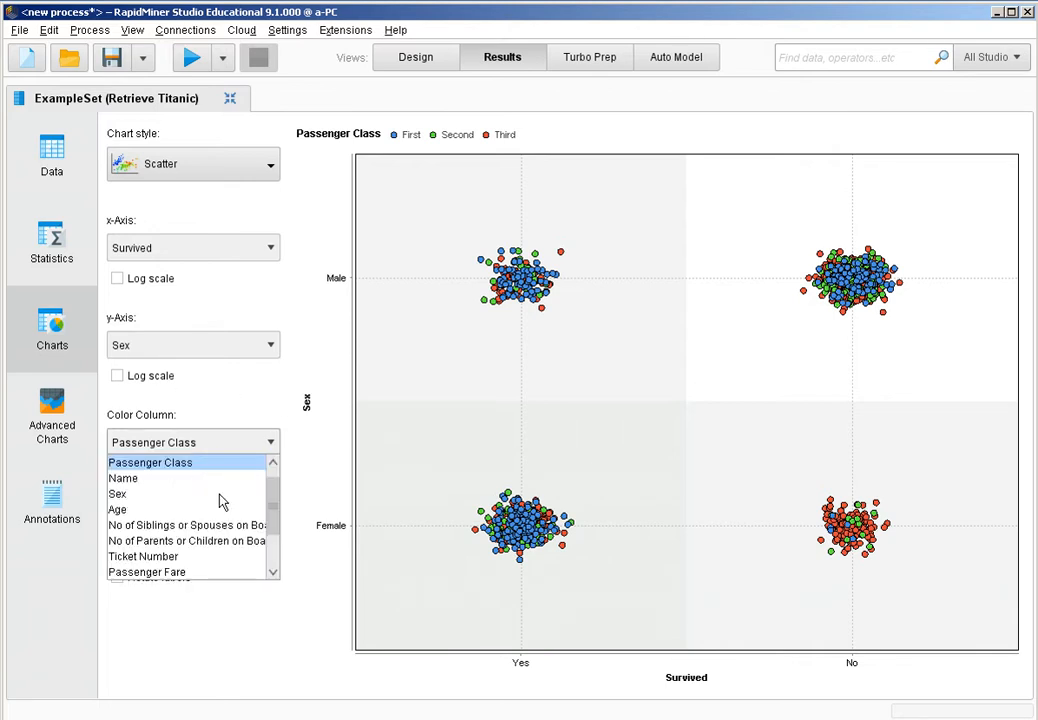
scroll(200, 500, down, 2)
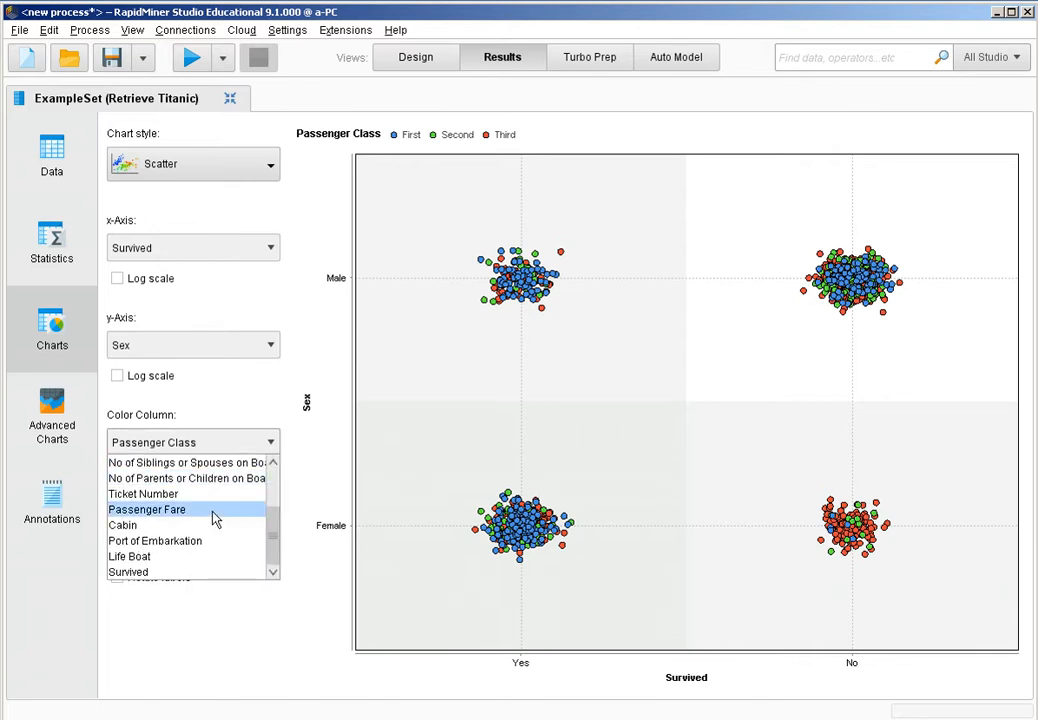
click(166, 415)
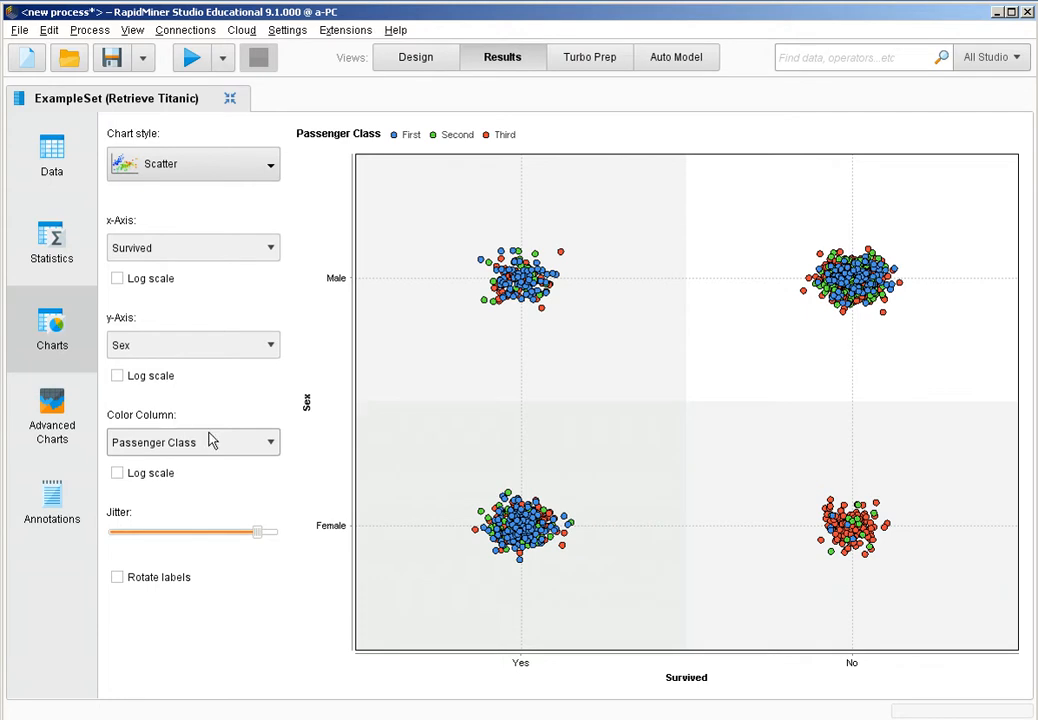
click(181, 166)
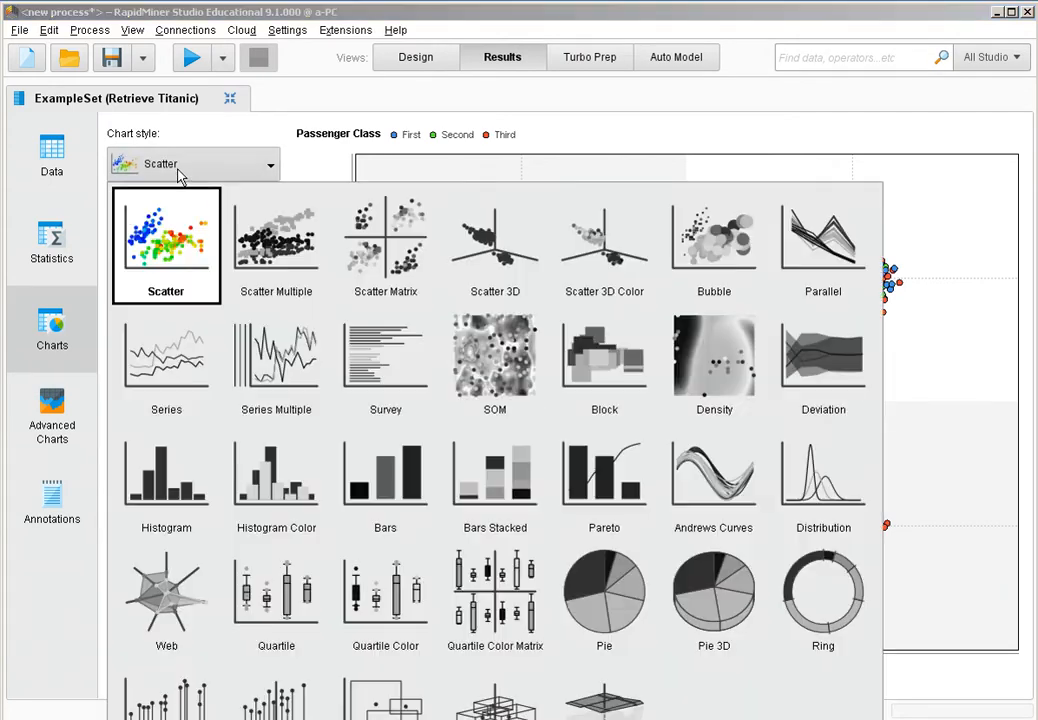
click(183, 266)
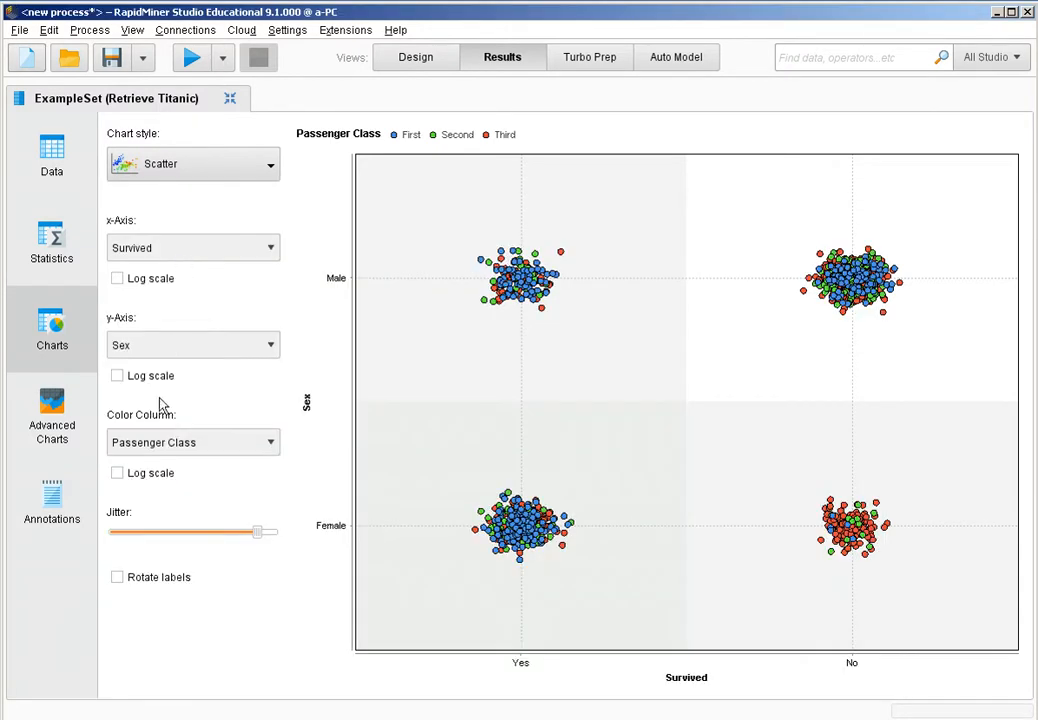
Step: Color the points of the Titanic scatter chart by the Survived column
click(204, 447)
scroll(210, 490, down, 2)
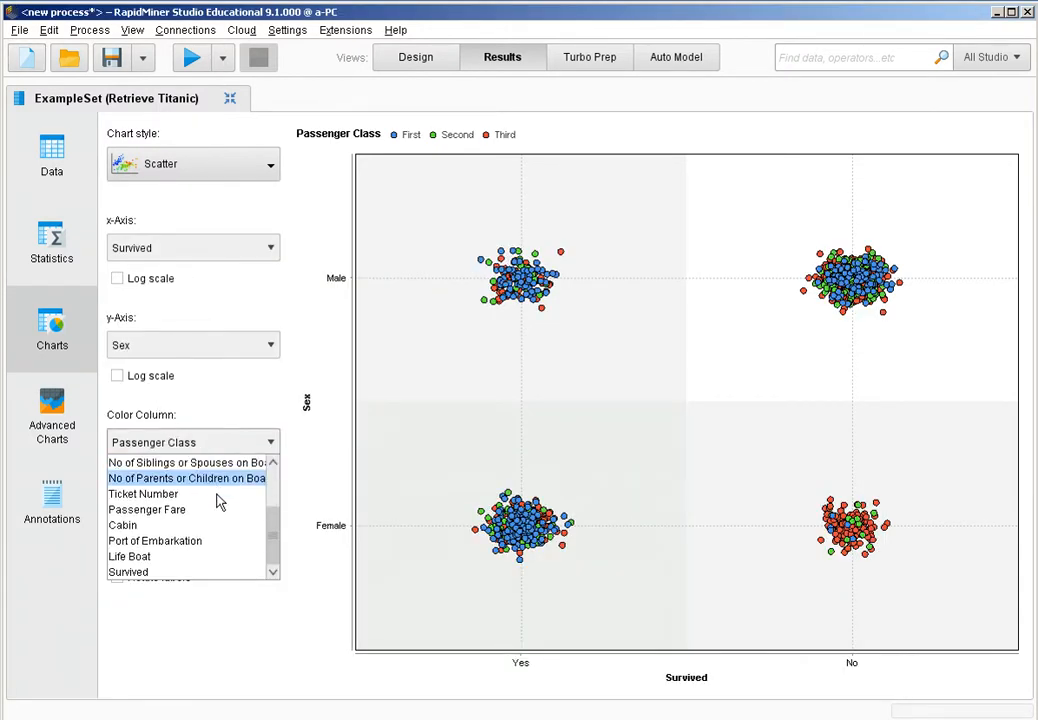
scroll(195, 565, up, 2)
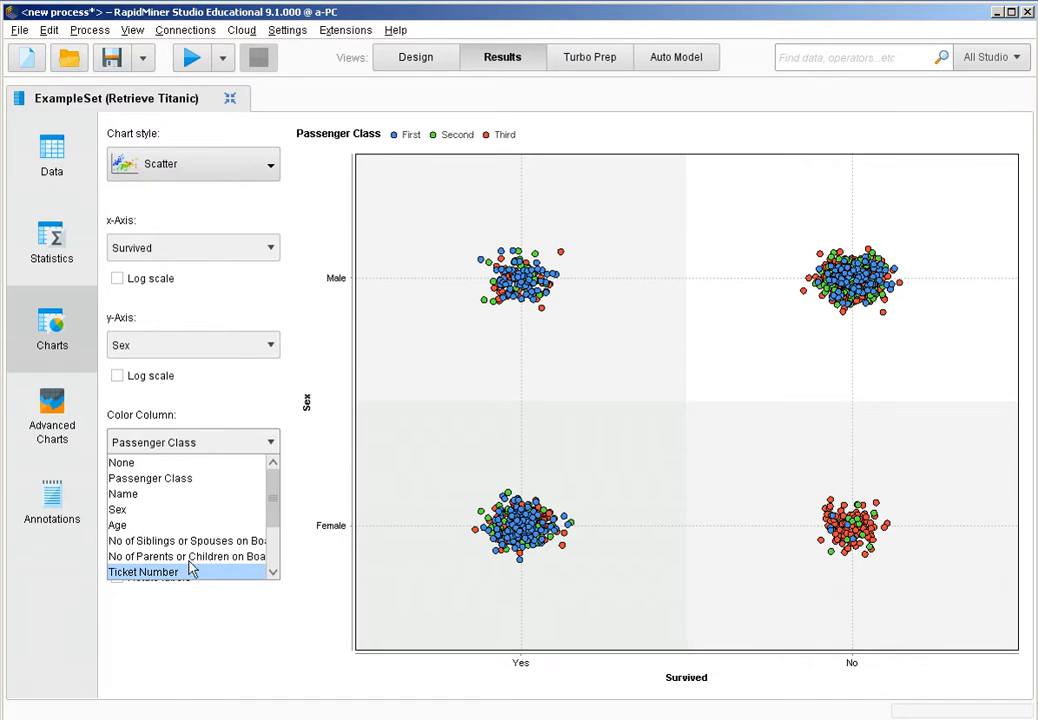
scroll(192, 567, down, 2)
click(186, 572)
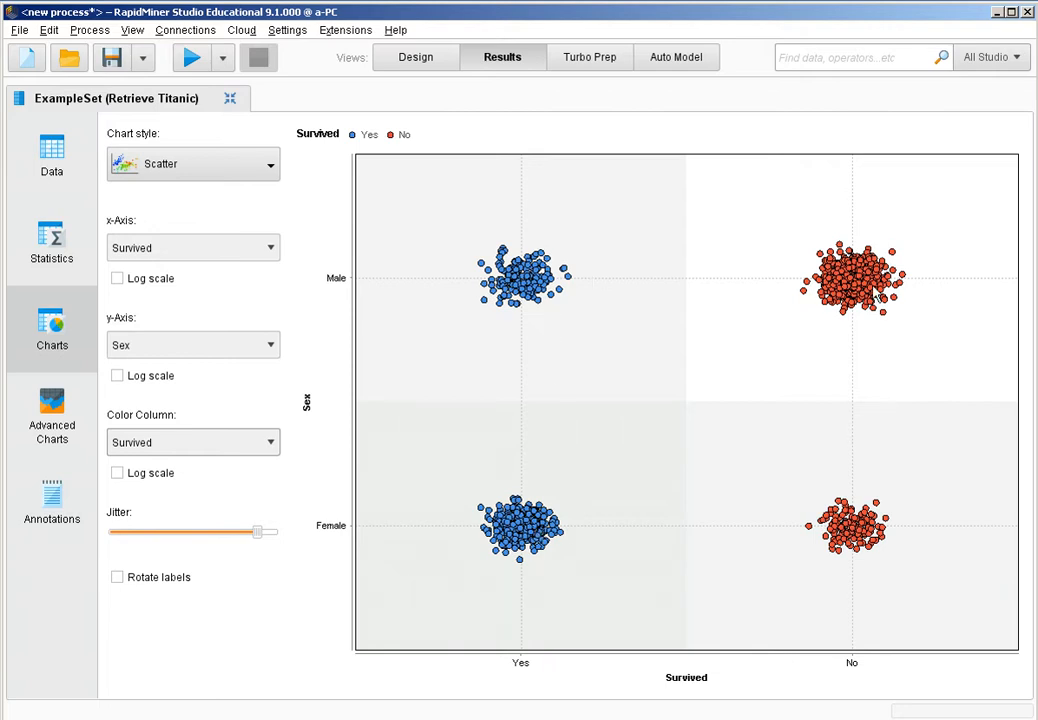
mouse_move(876, 296)
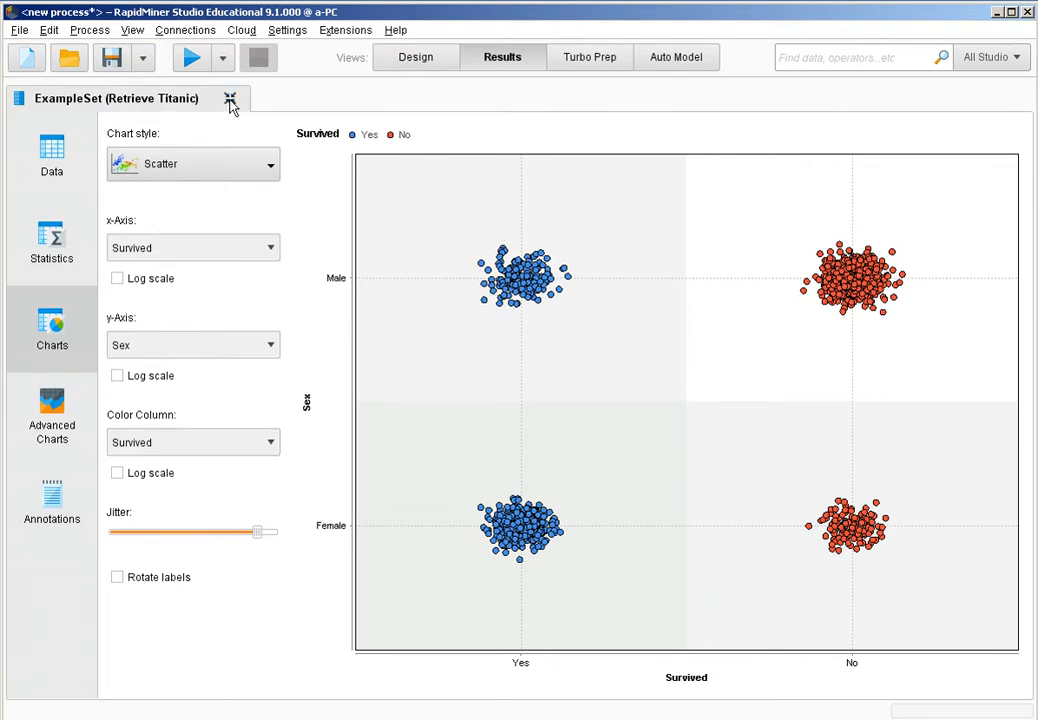
Step: Return to the process design, add a Read ARFF operator below Retrieve Titanic, and connect its output to the fourth result port
click(231, 103)
click(401, 63)
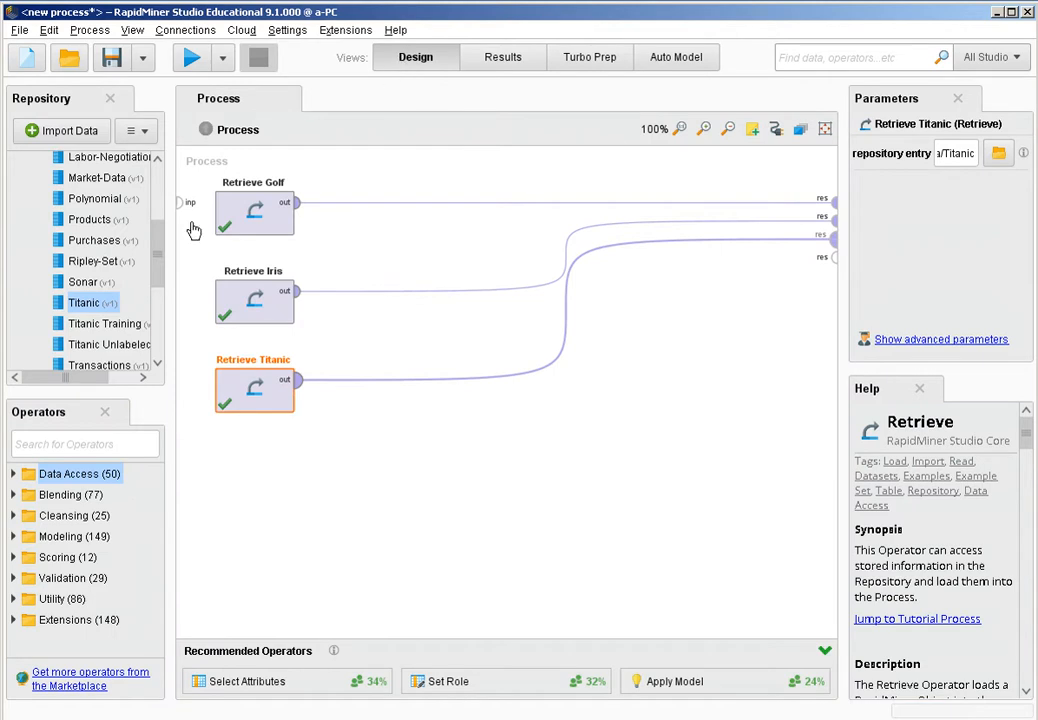
click(84, 451)
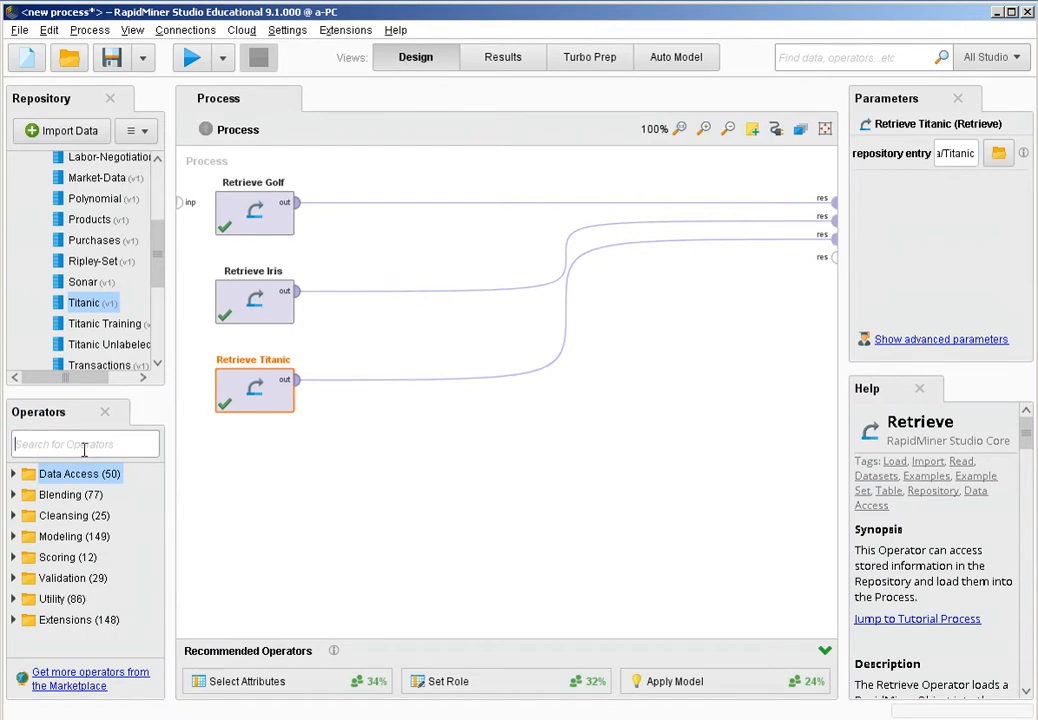
text(arf)
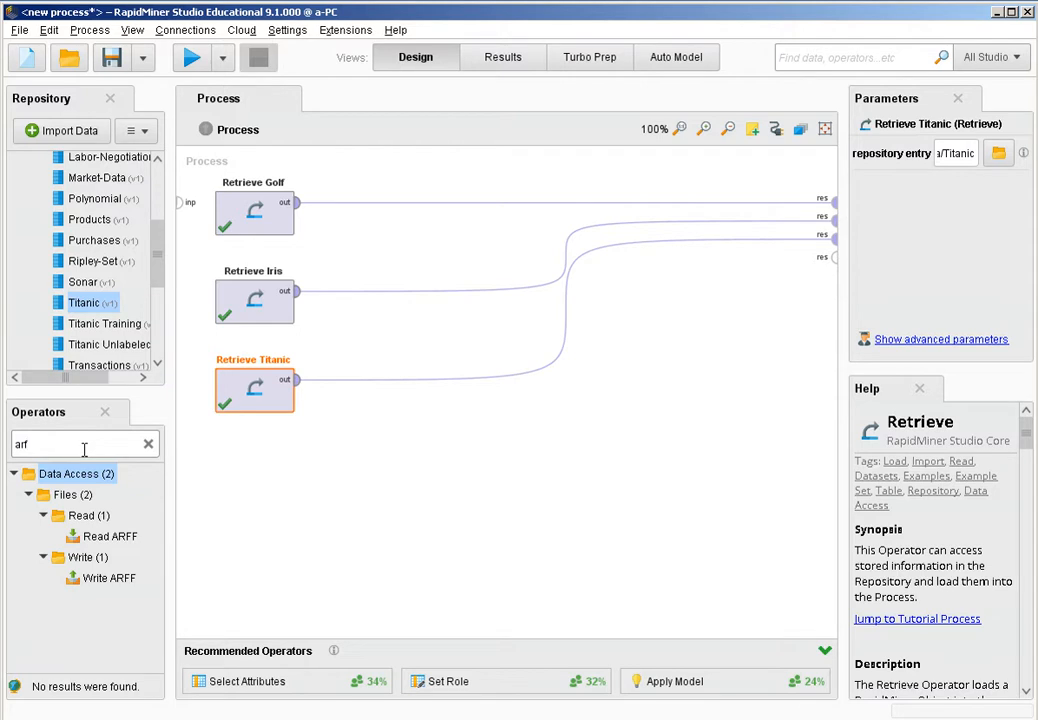
drag(108, 536, 250, 484)
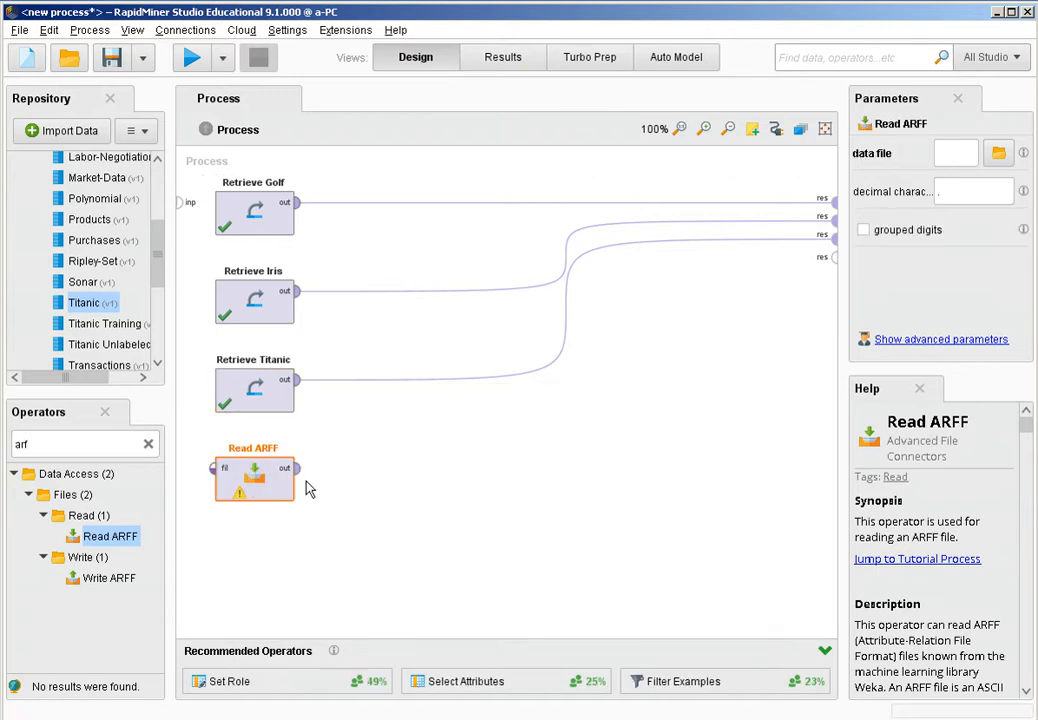
click(299, 469)
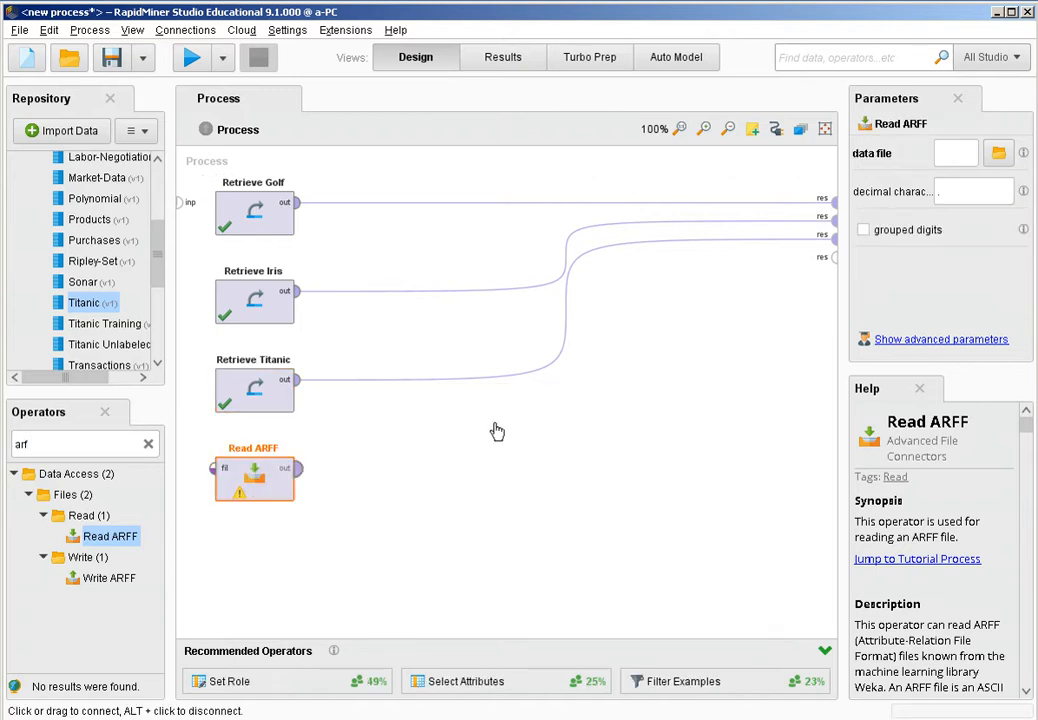
click(834, 262)
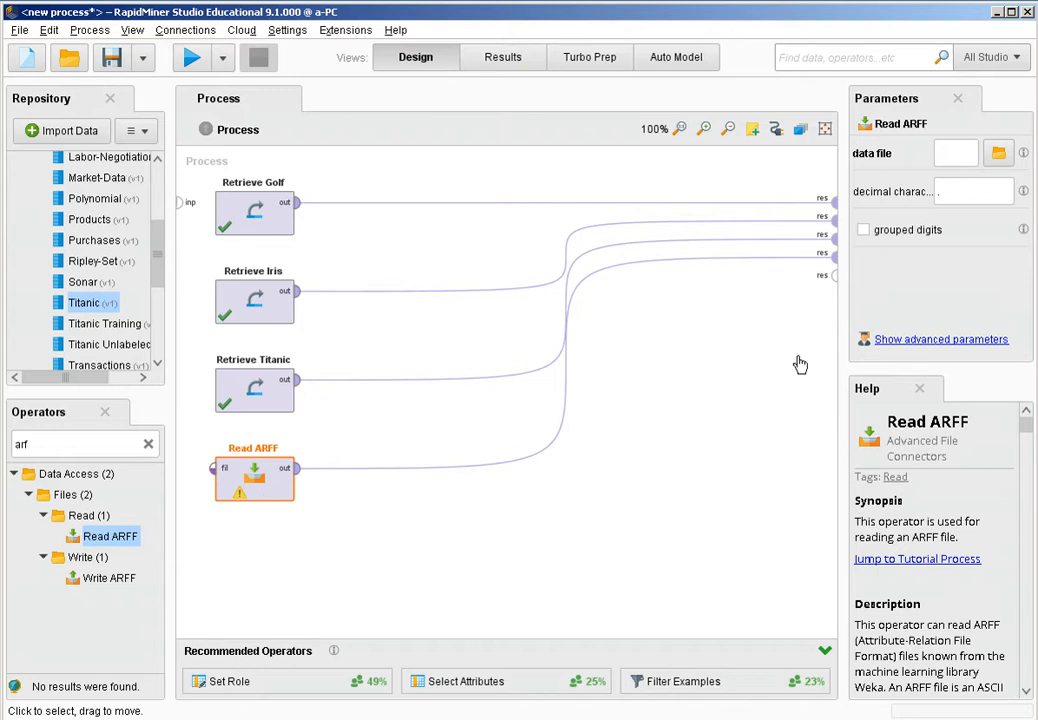
Step: Set the Read ARFF data file to wdbc.arff from the RapidMiner/Data/Classification folder on the DATA (E:) drive
click(998, 153)
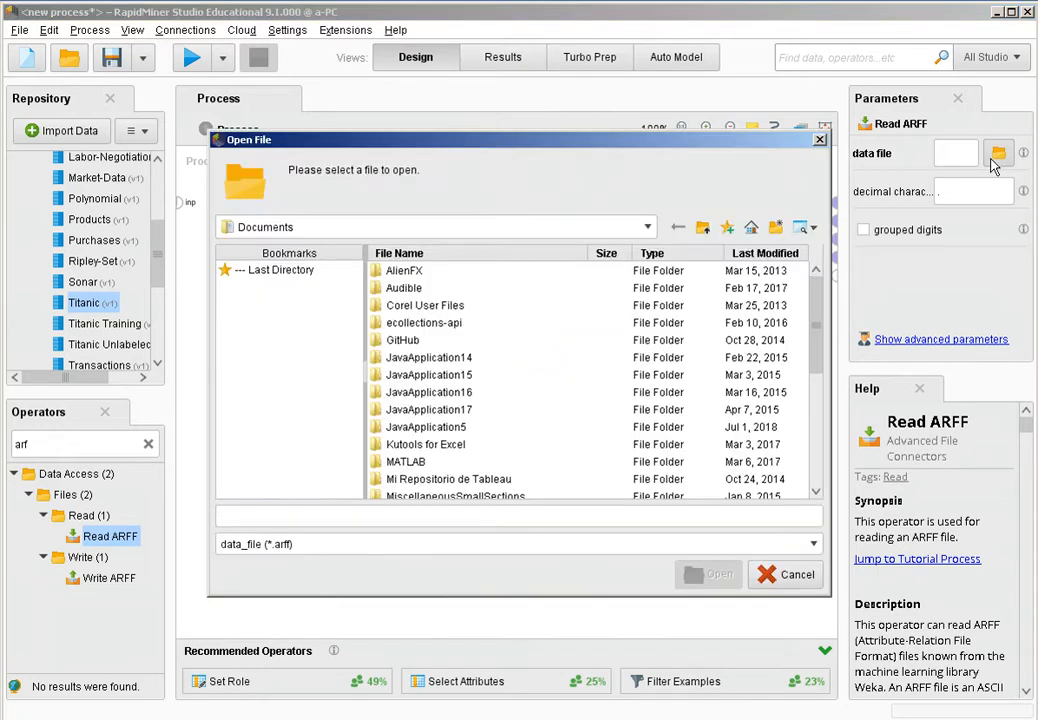
click(647, 227)
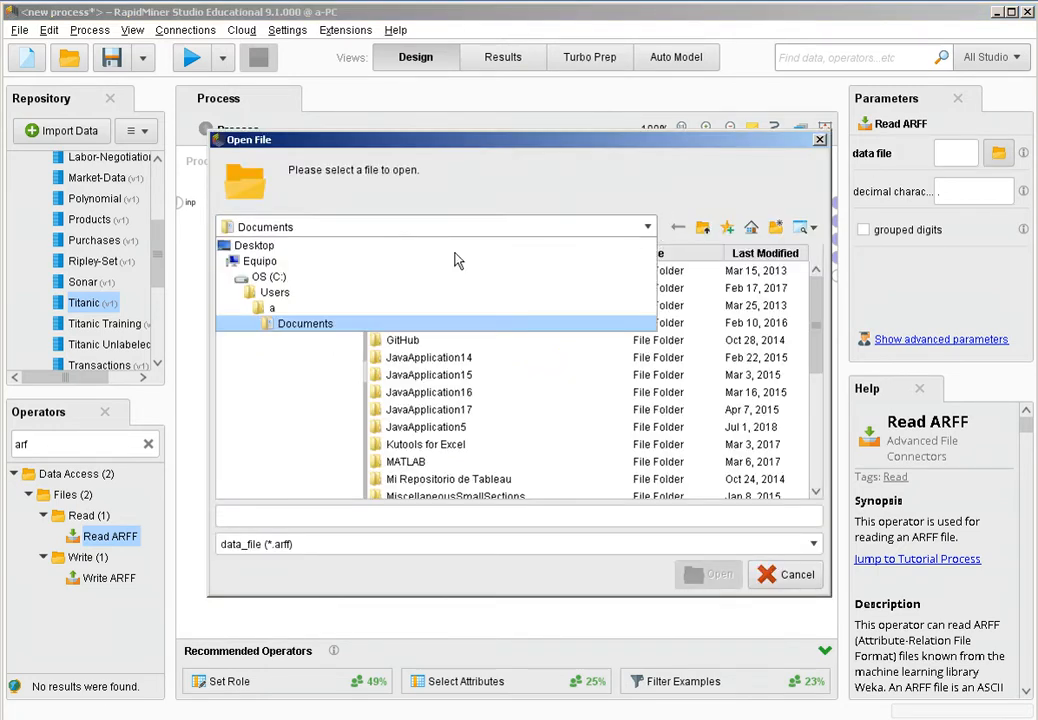
click(390, 266)
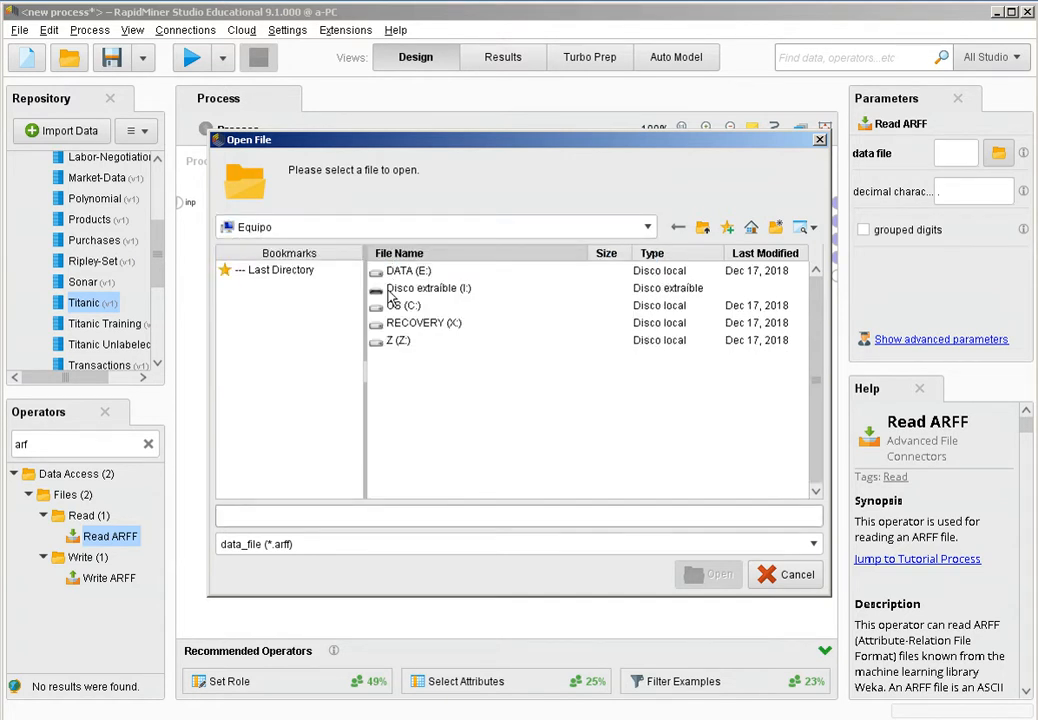
double_click(389, 275)
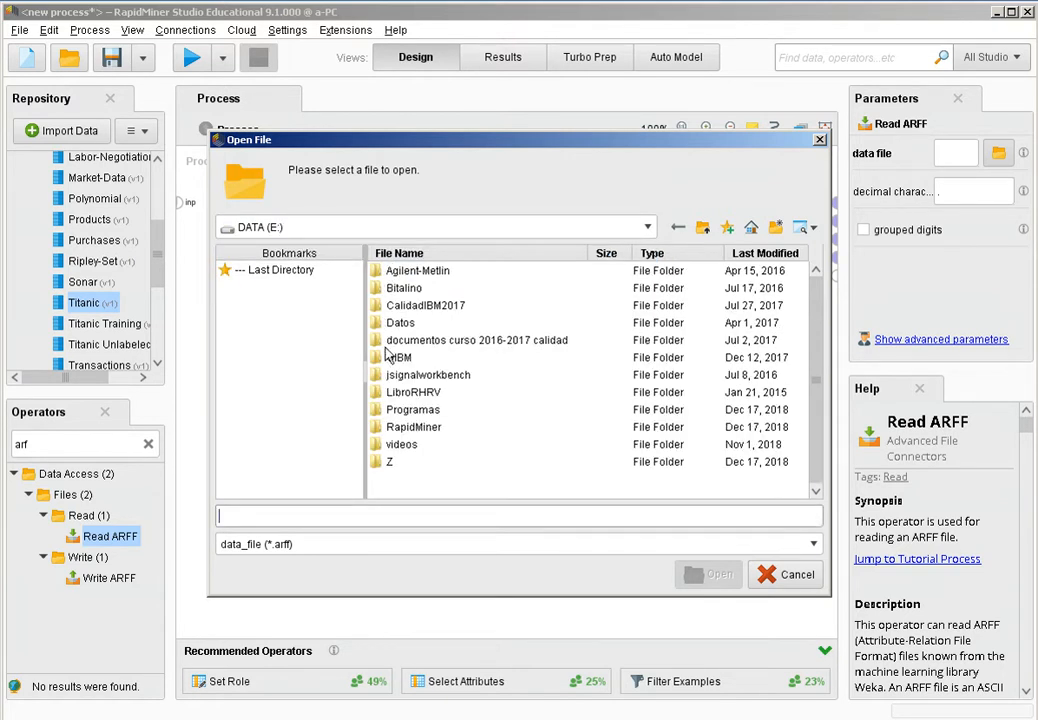
double_click(400, 427)
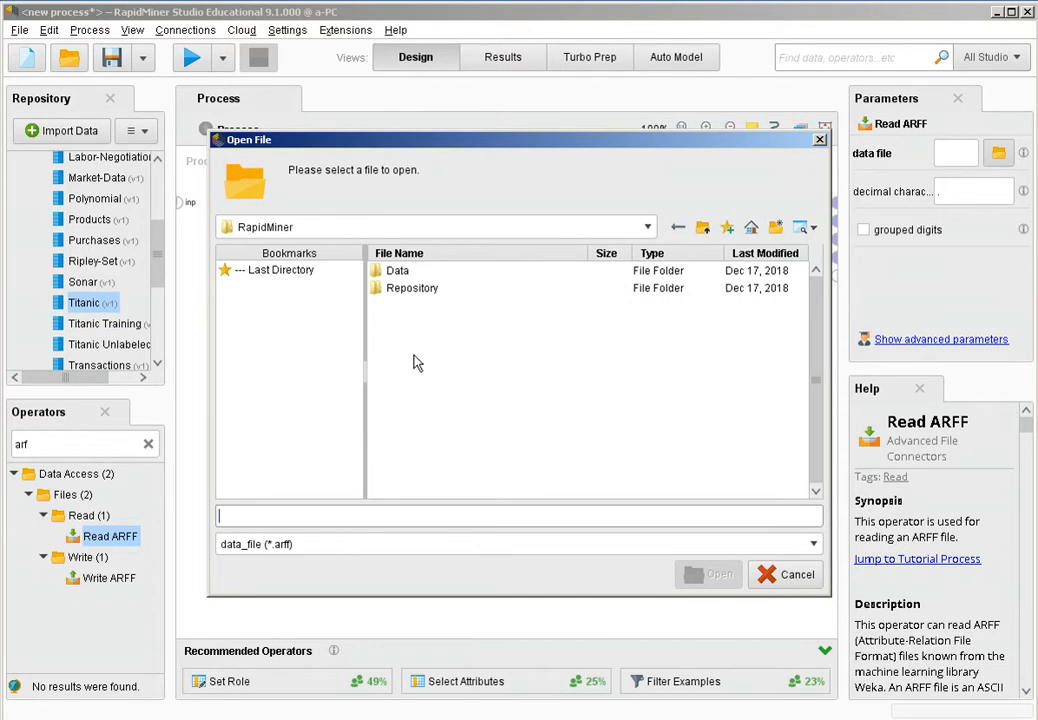
double_click(381, 274)
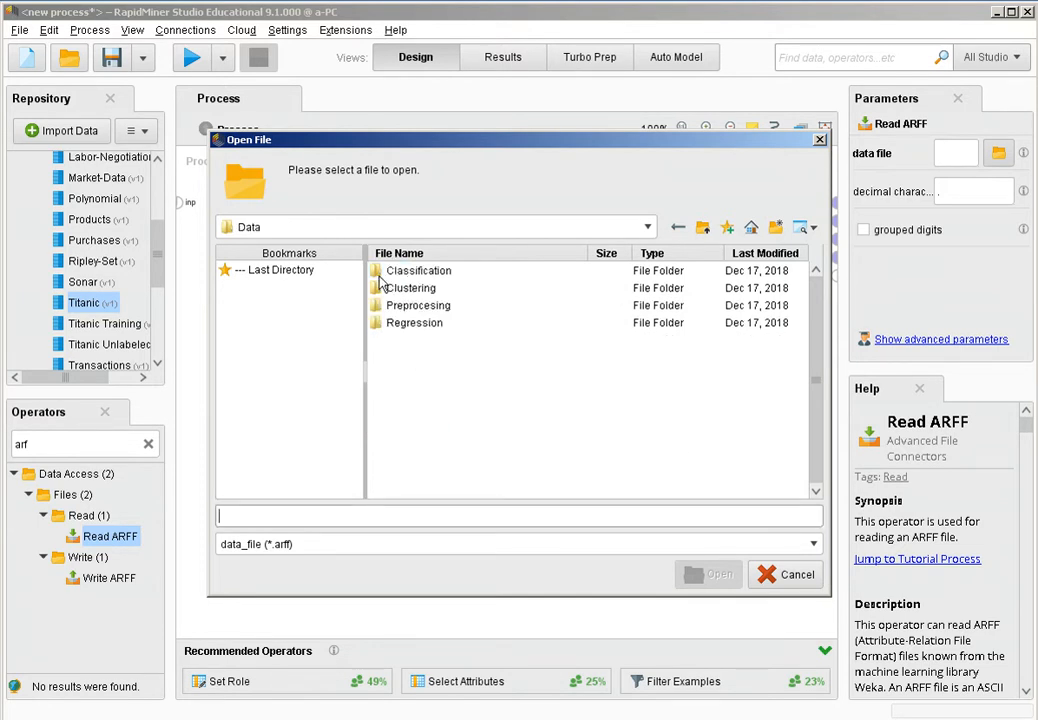
double_click(380, 276)
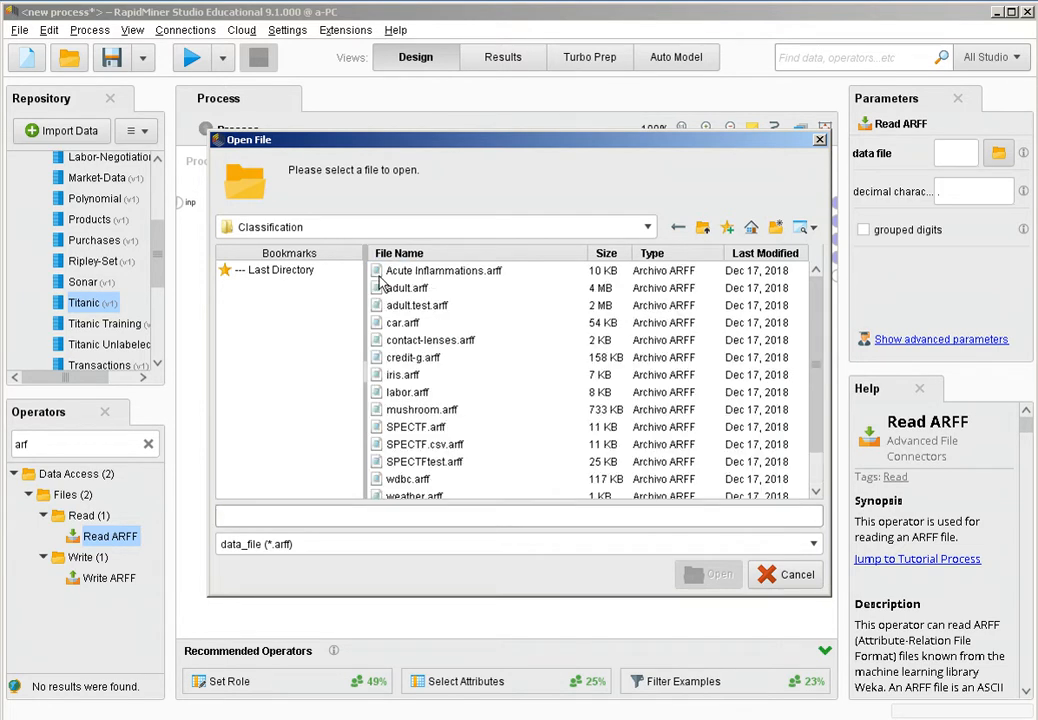
click(411, 484)
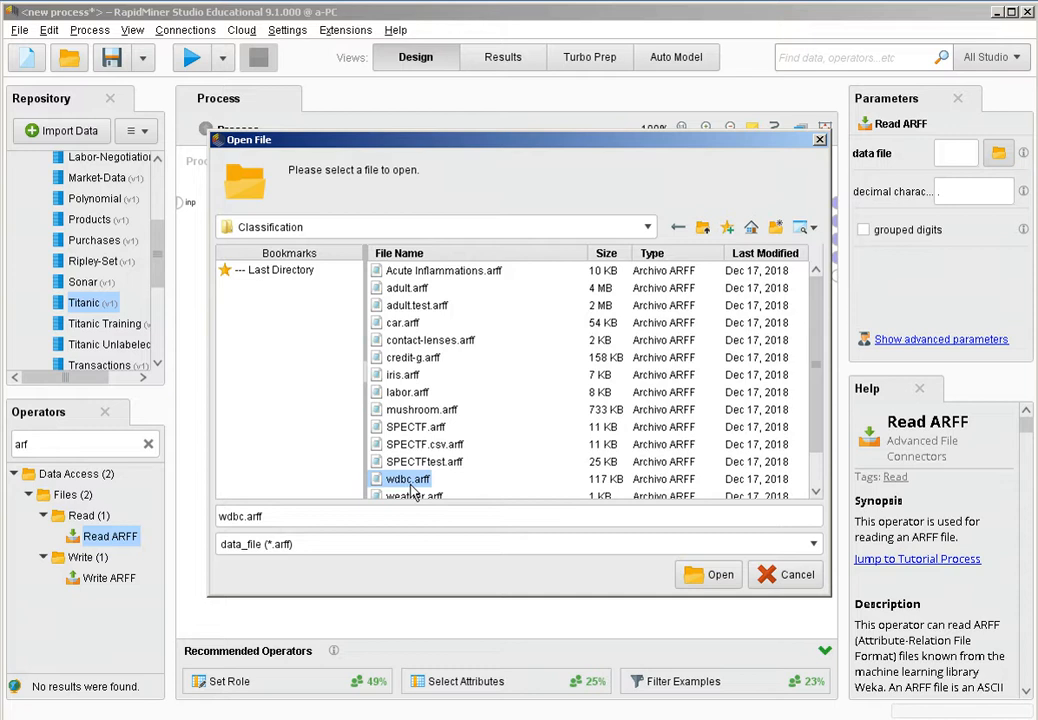
click(709, 581)
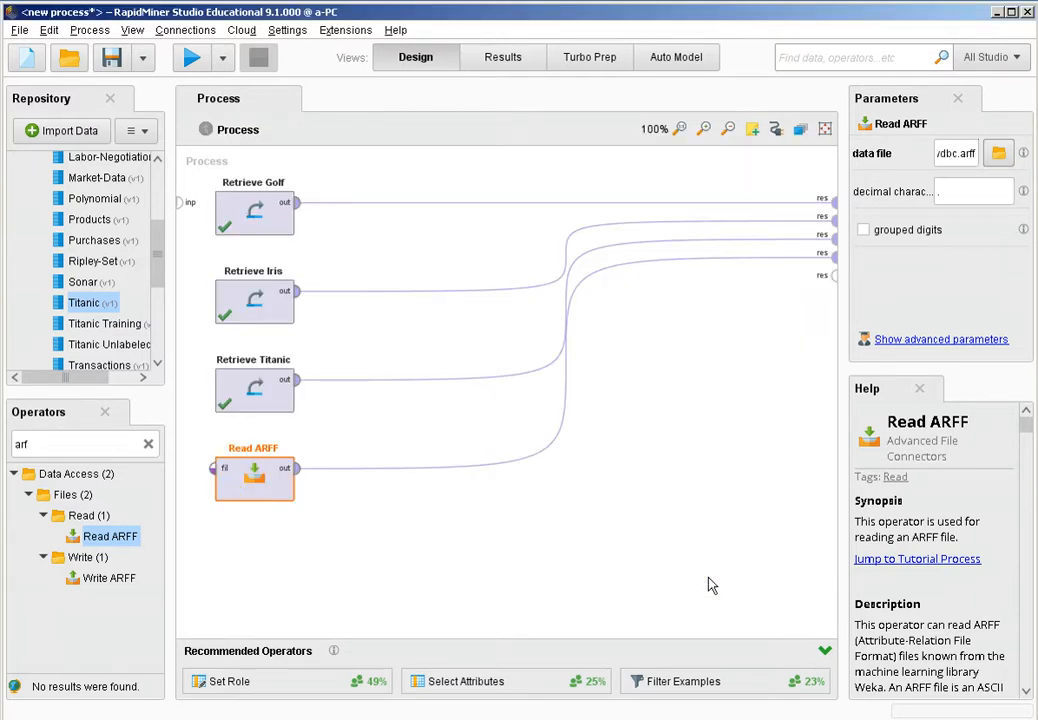
Step: Run the process, maximize the Read ARFF example set, and view the summary of its class column
click(193, 60)
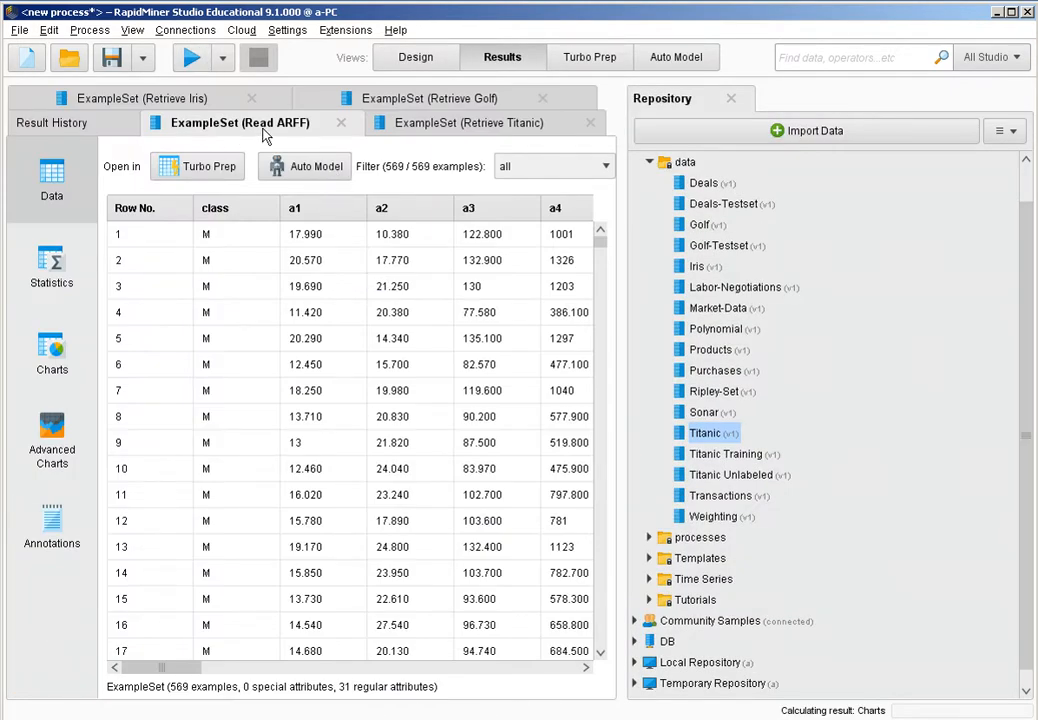
right_click(265, 128)
click(303, 164)
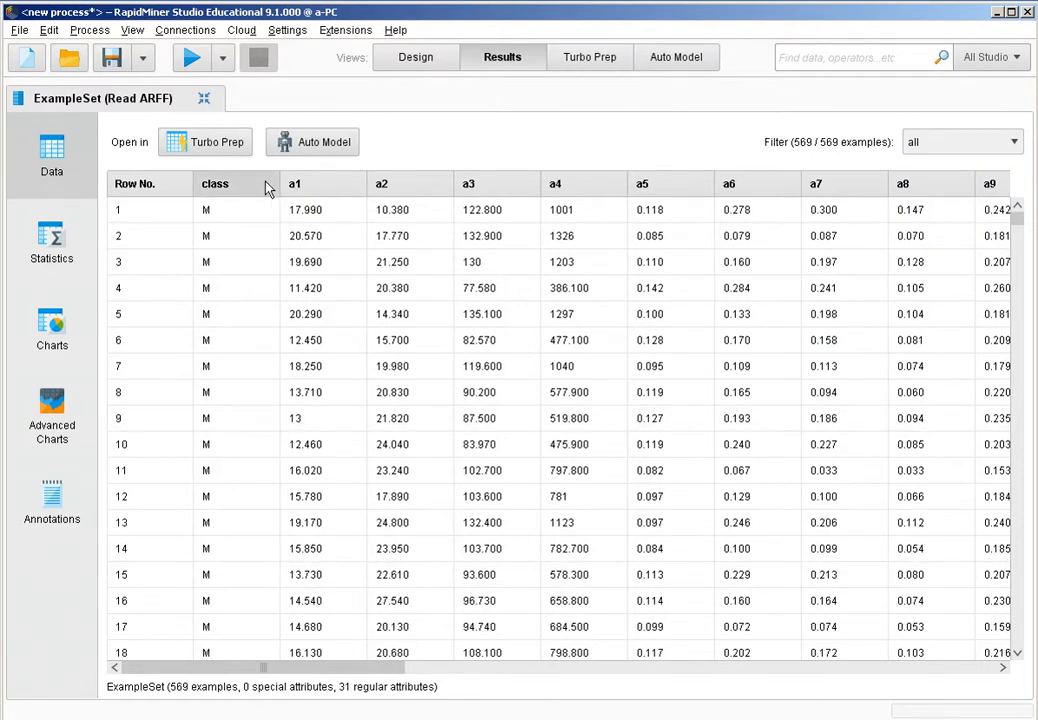
mouse_move(266, 190)
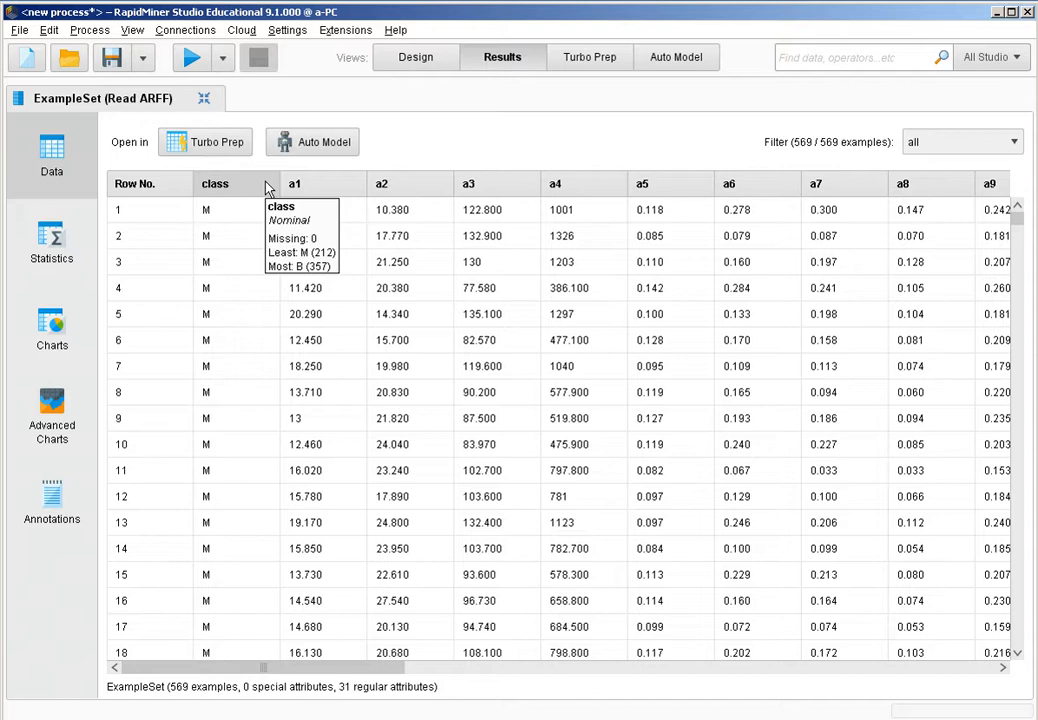
Step: Insert a Set Role operator between Read ARFF and the fourth result port, and assign the class attribute the target role label
click(440, 58)
click(148, 444)
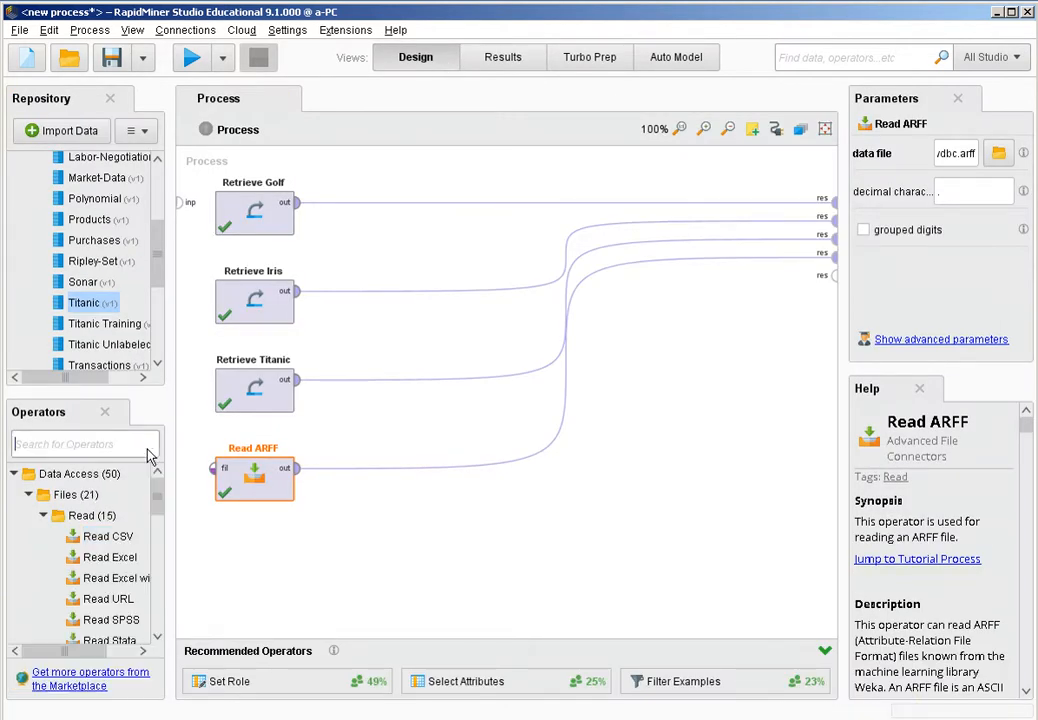
text(set rol)
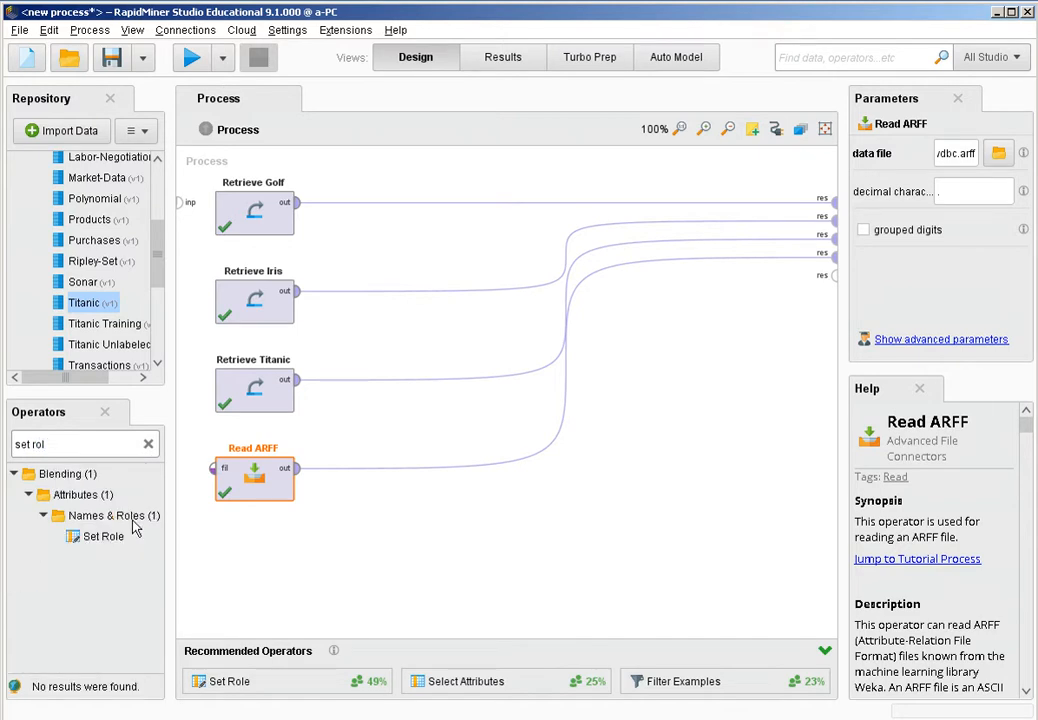
drag(112, 537, 348, 482)
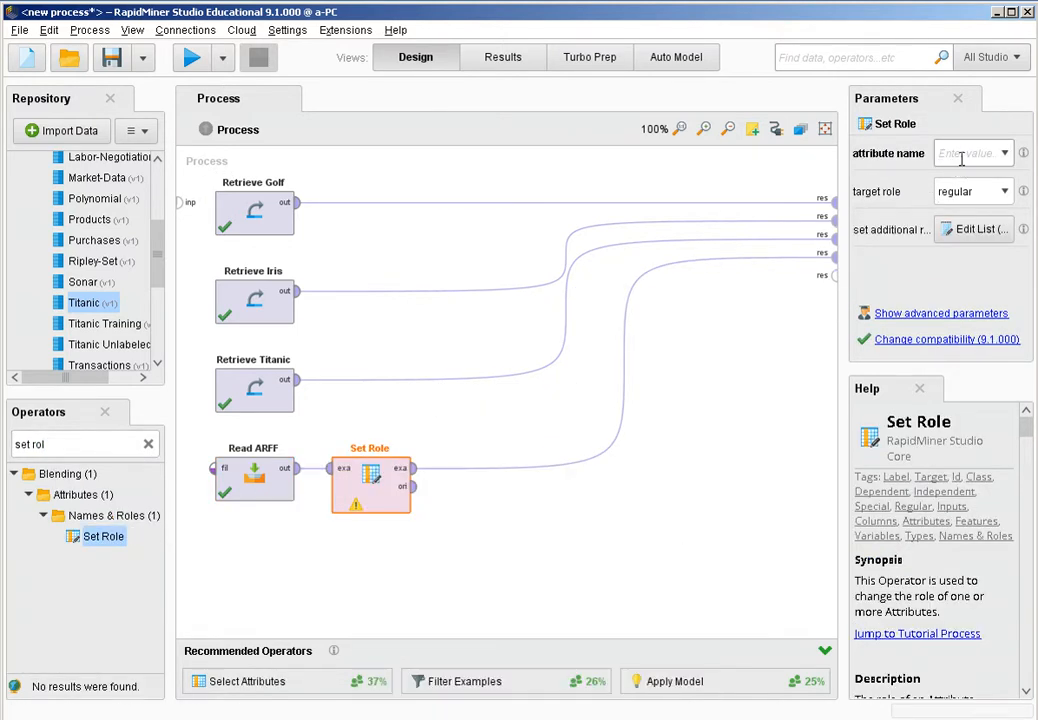
text(class)
click(996, 191)
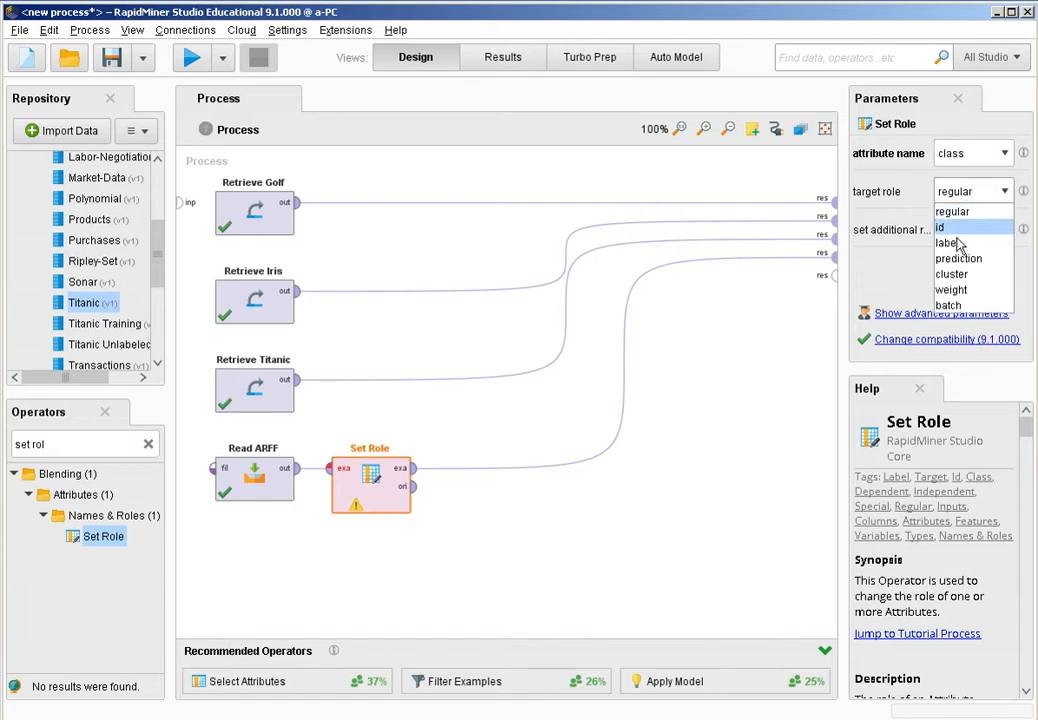
click(955, 244)
Step: Run the process and maximize the Set Role example set
click(196, 60)
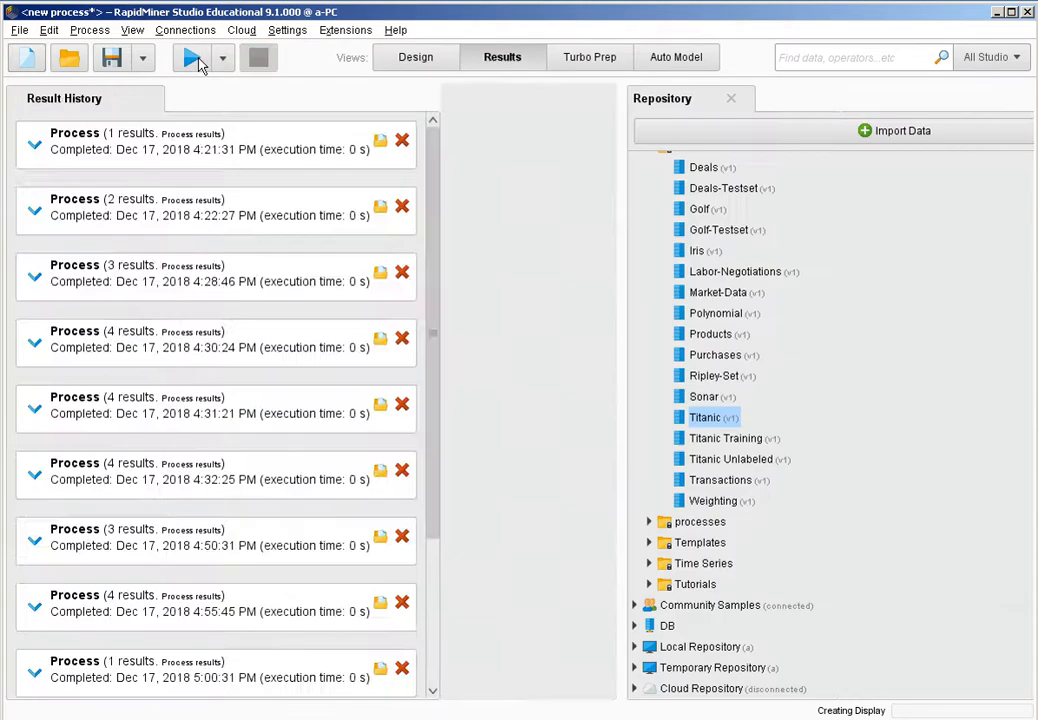
right_click(279, 135)
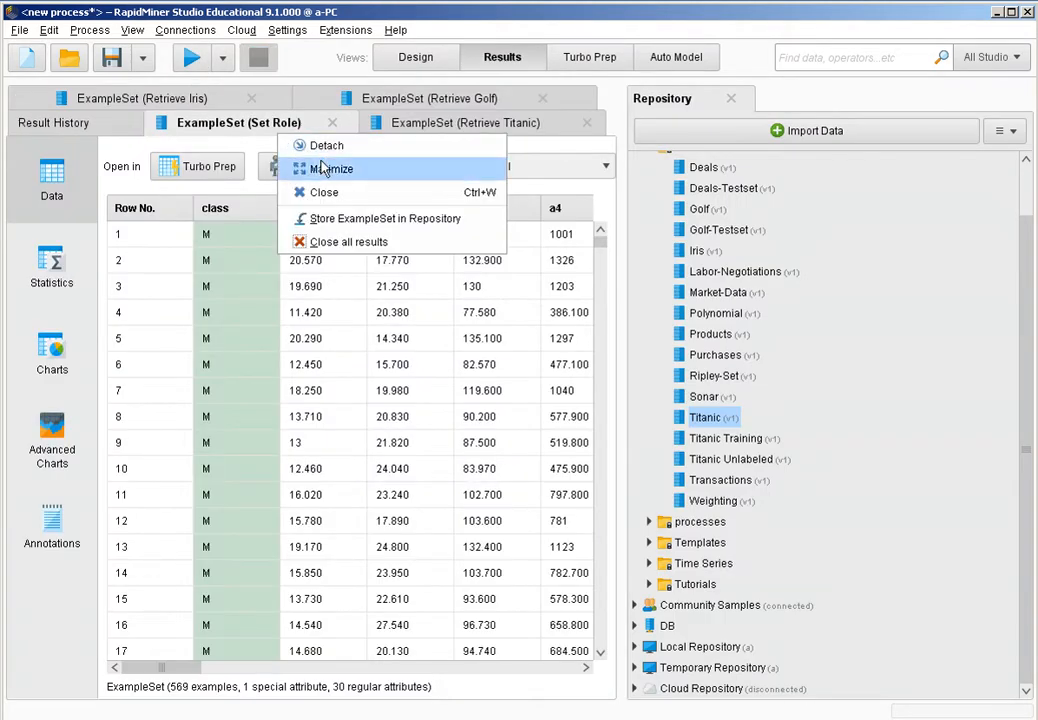
click(310, 170)
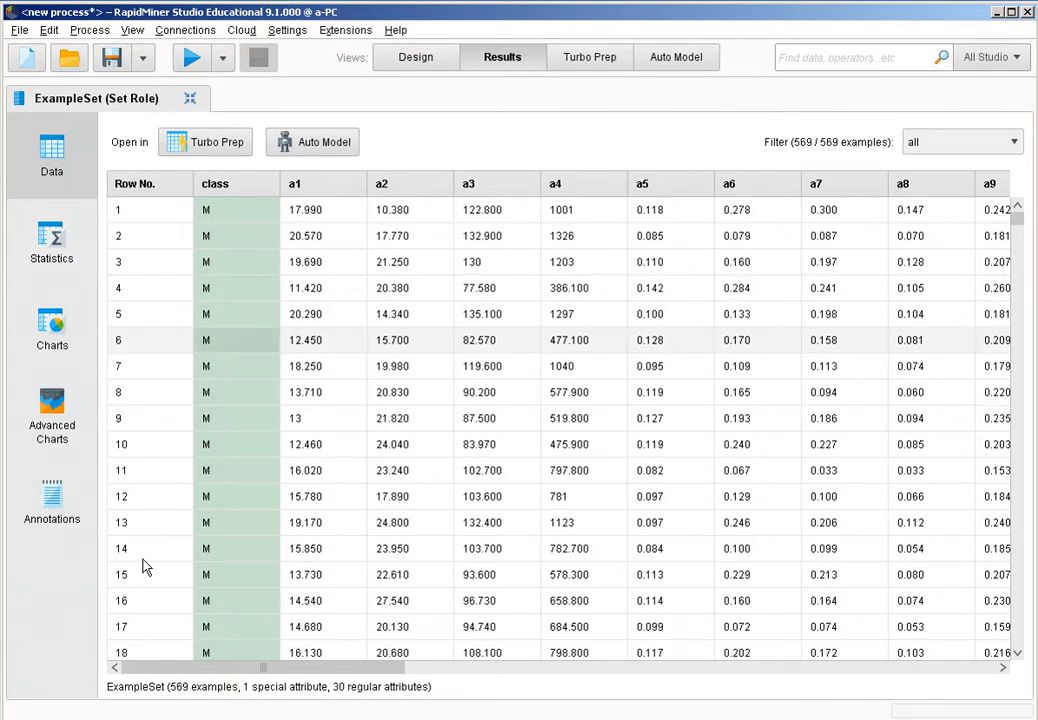
Step: Chart the Set Role example set as a Scatter Matrix and look through the attribute-pair plots from a1 down to a25
click(56, 337)
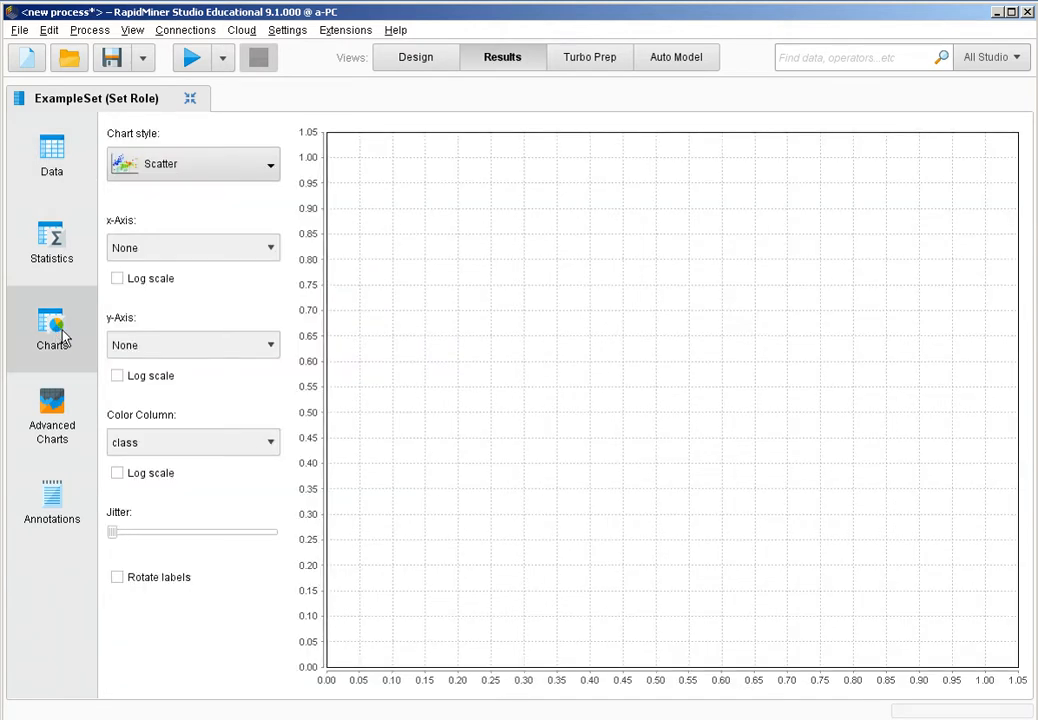
click(204, 165)
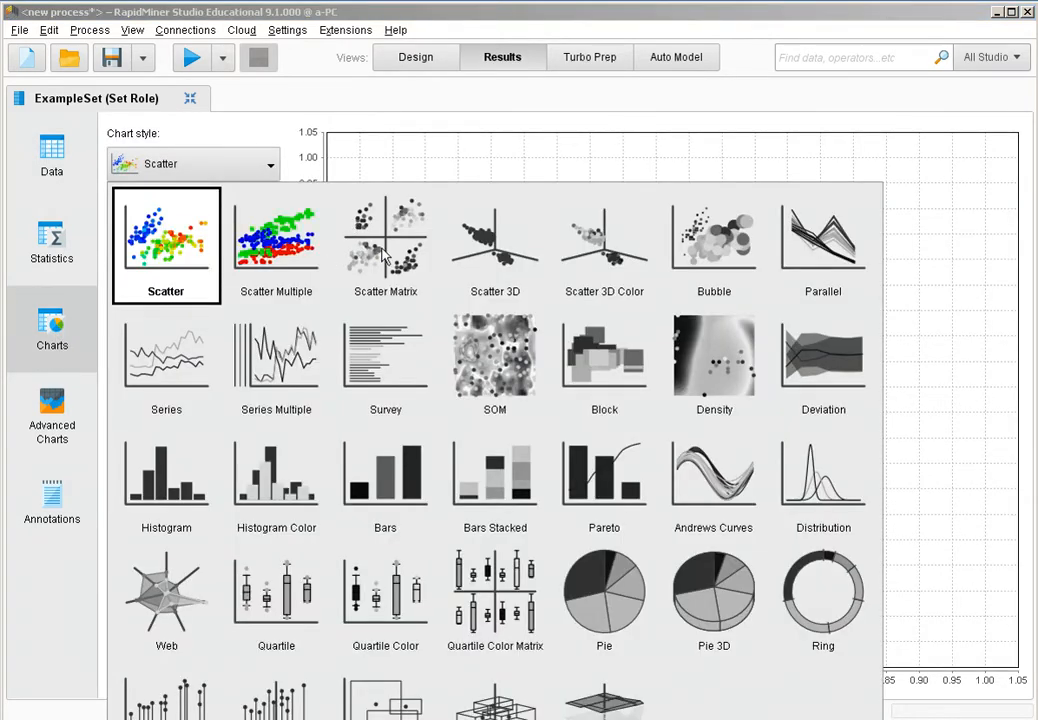
click(386, 256)
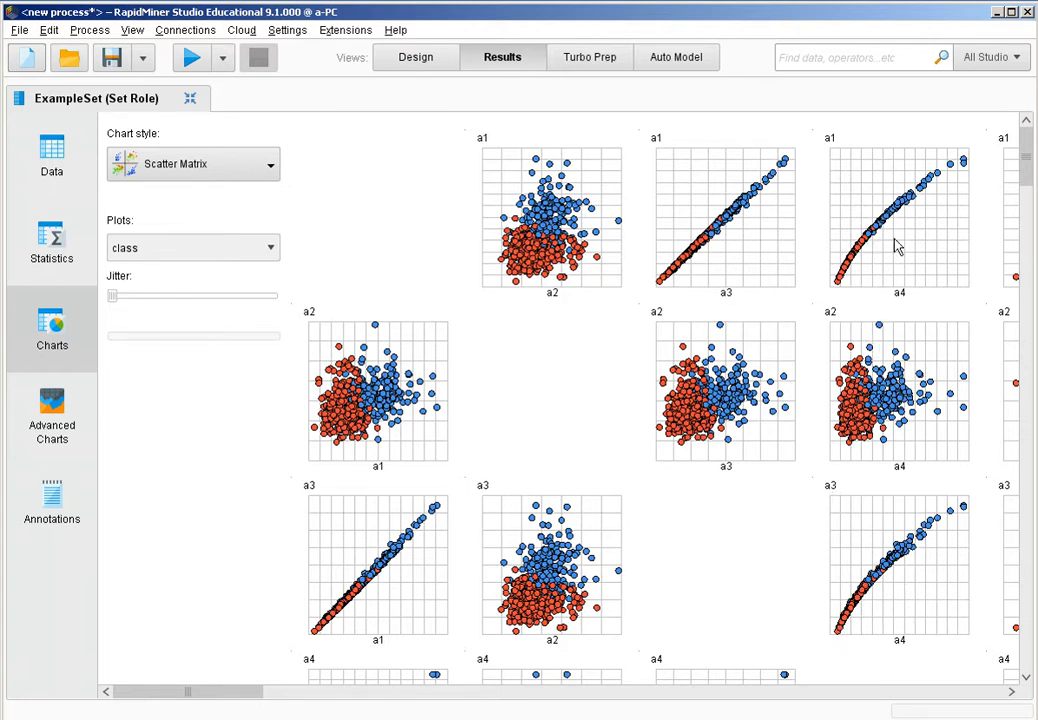
scroll(686, 528, down, 5)
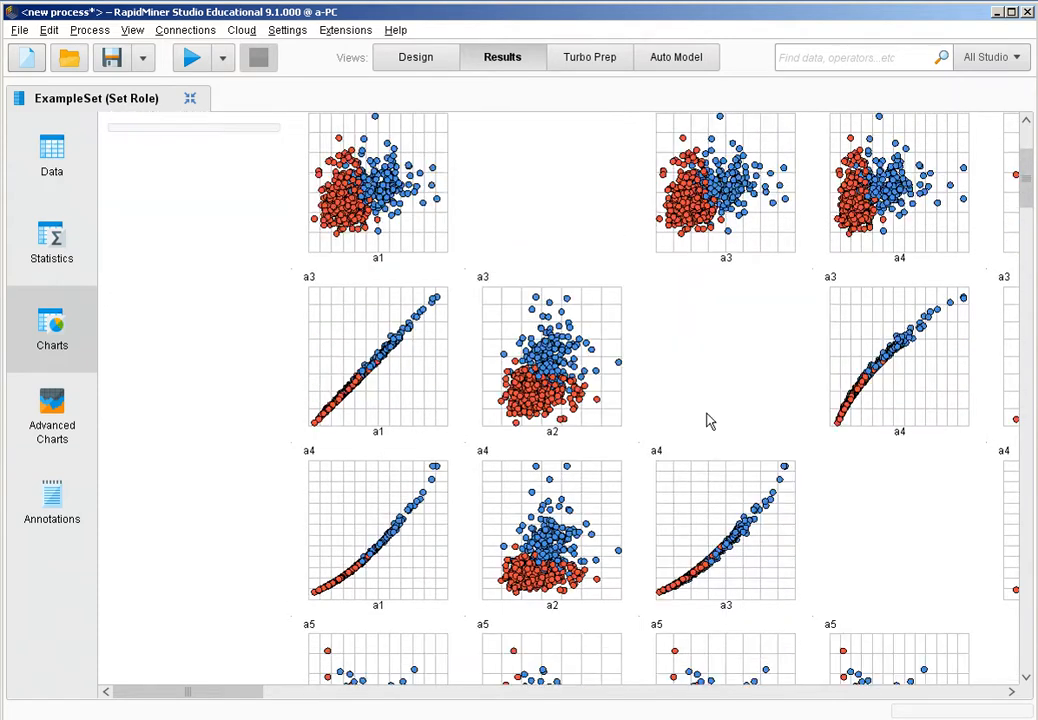
scroll(874, 512, down, 1)
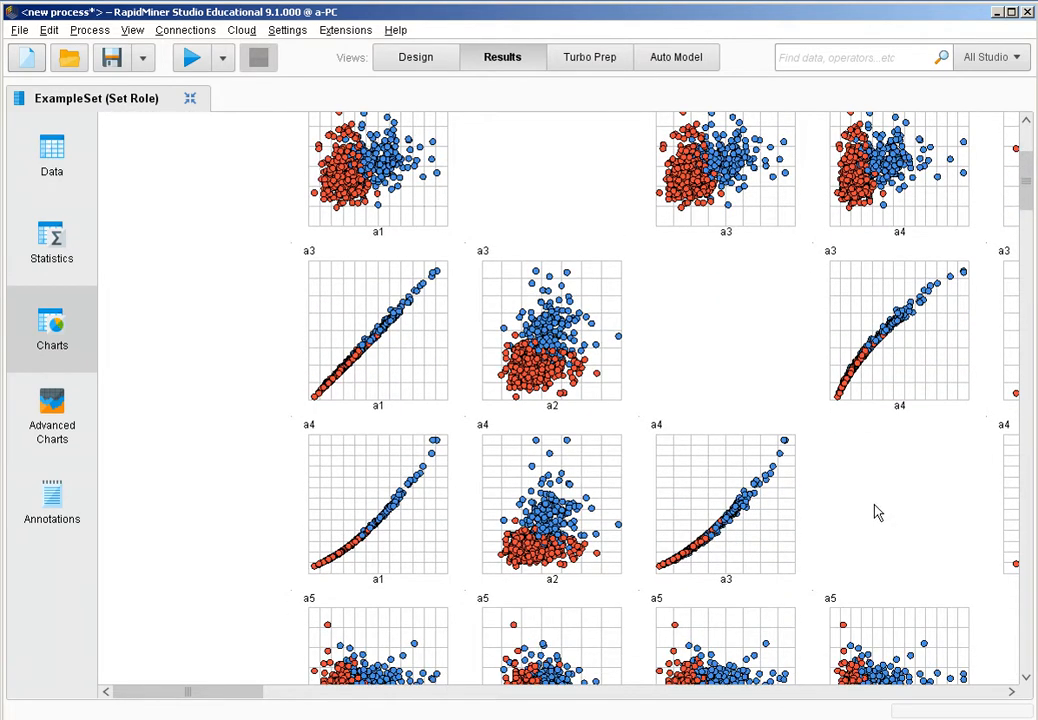
scroll(853, 387, down, 15)
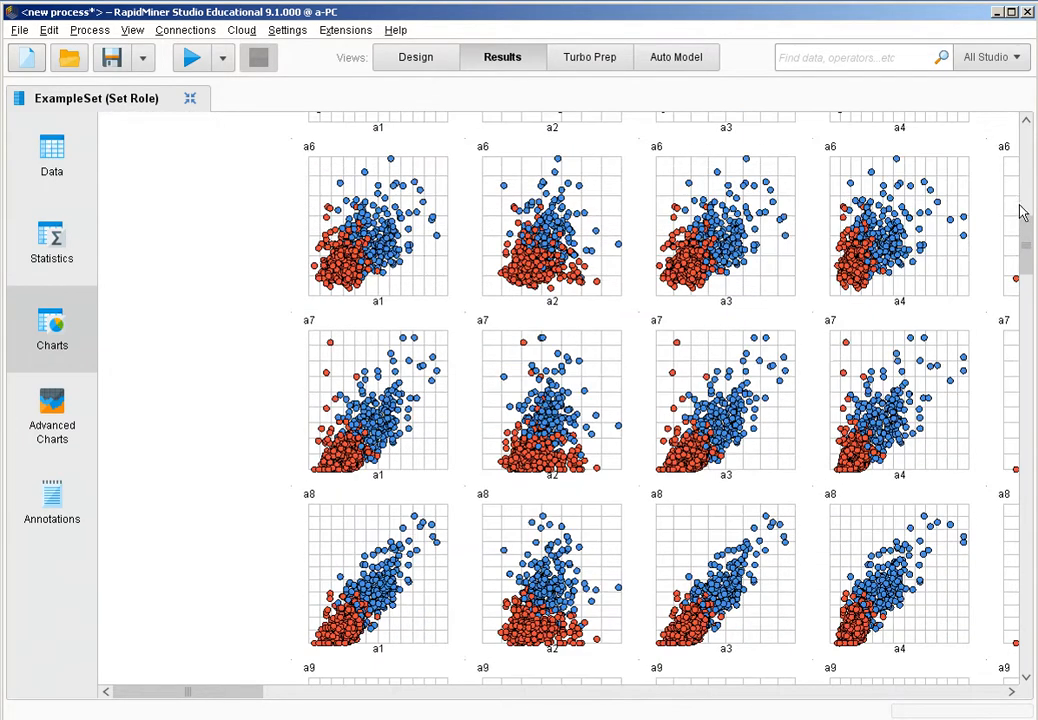
drag(1026, 240, 1025, 268)
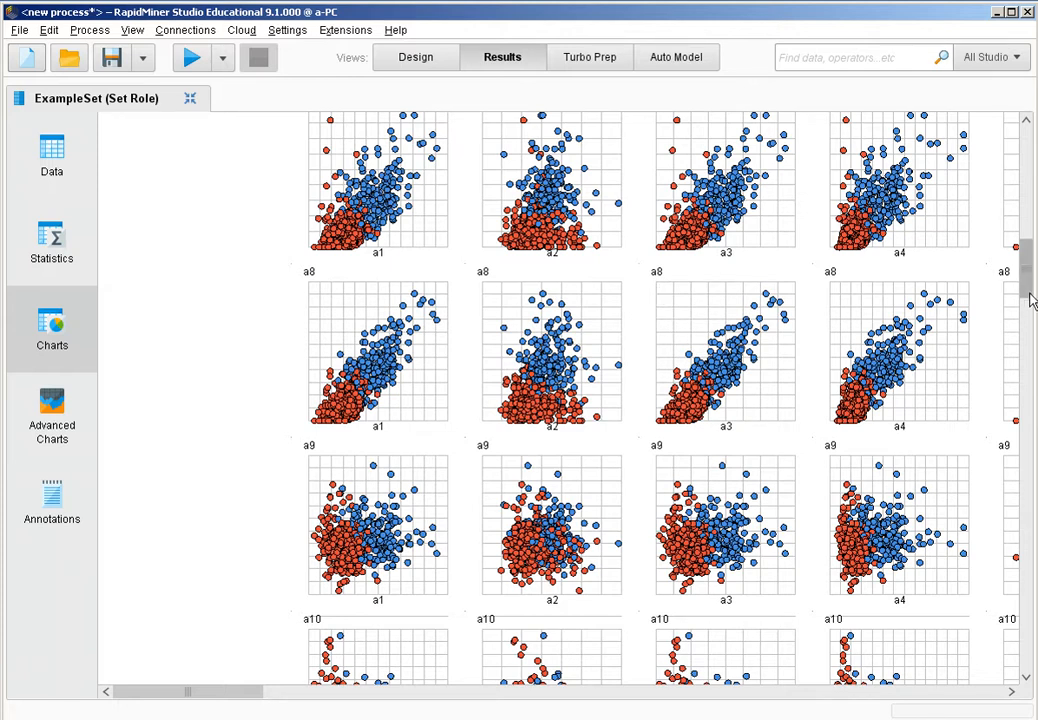
drag(1028, 293, 1030, 583)
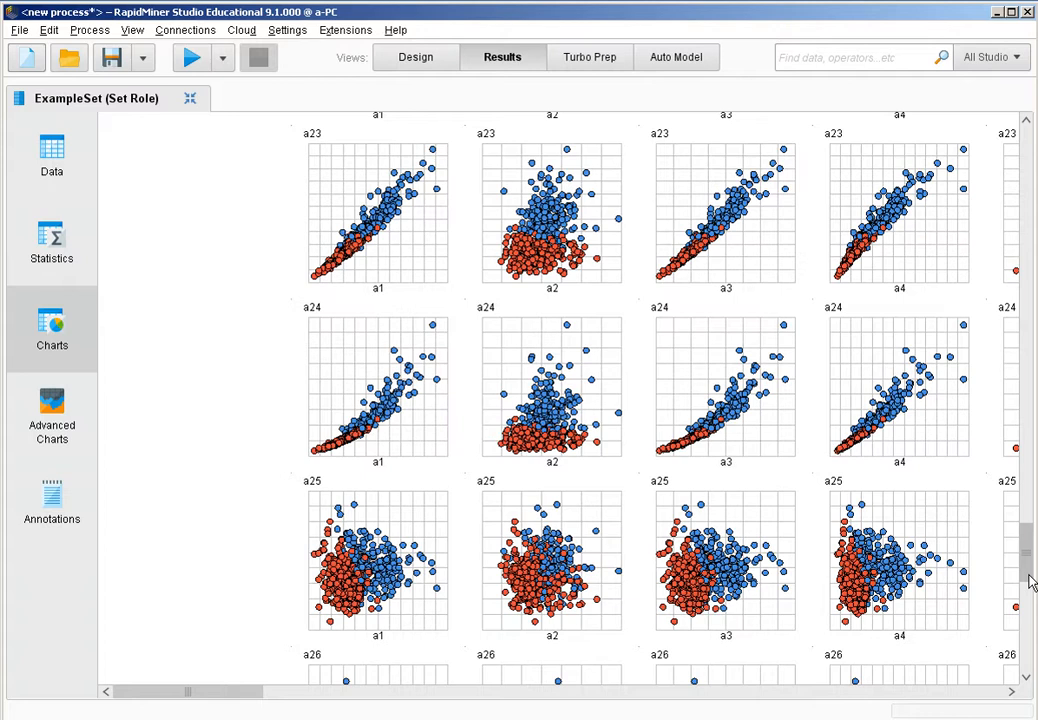
Step: Add a Correlation Matrix operator after Set Role in the process design and connect its mat output to the fifth result port
click(417, 64)
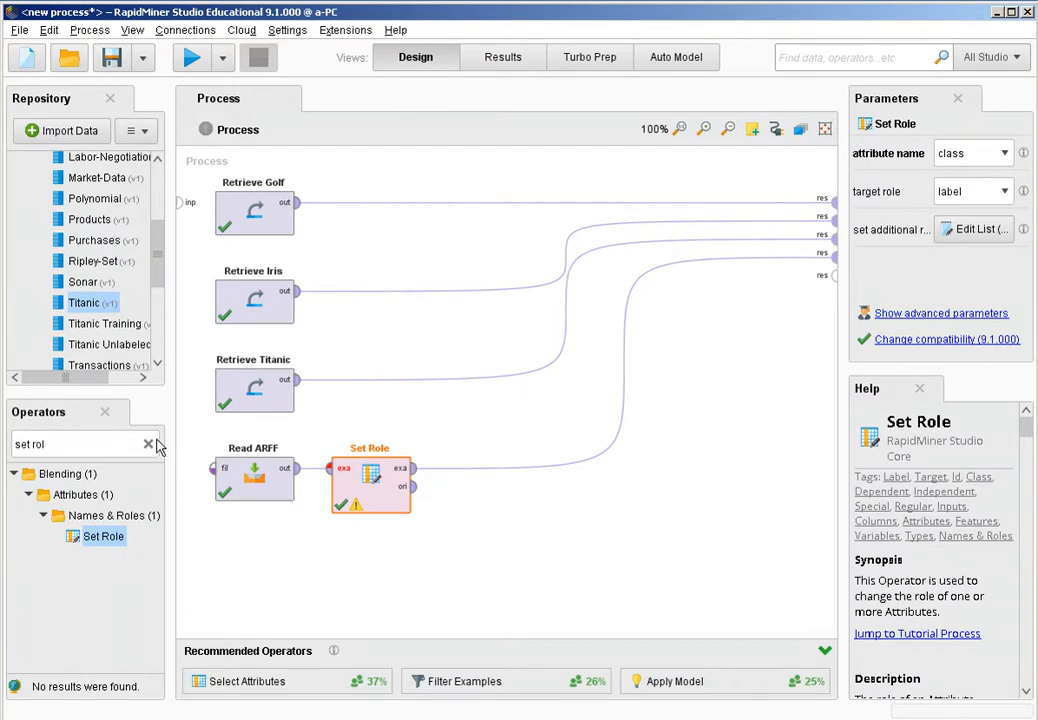
click(148, 445)
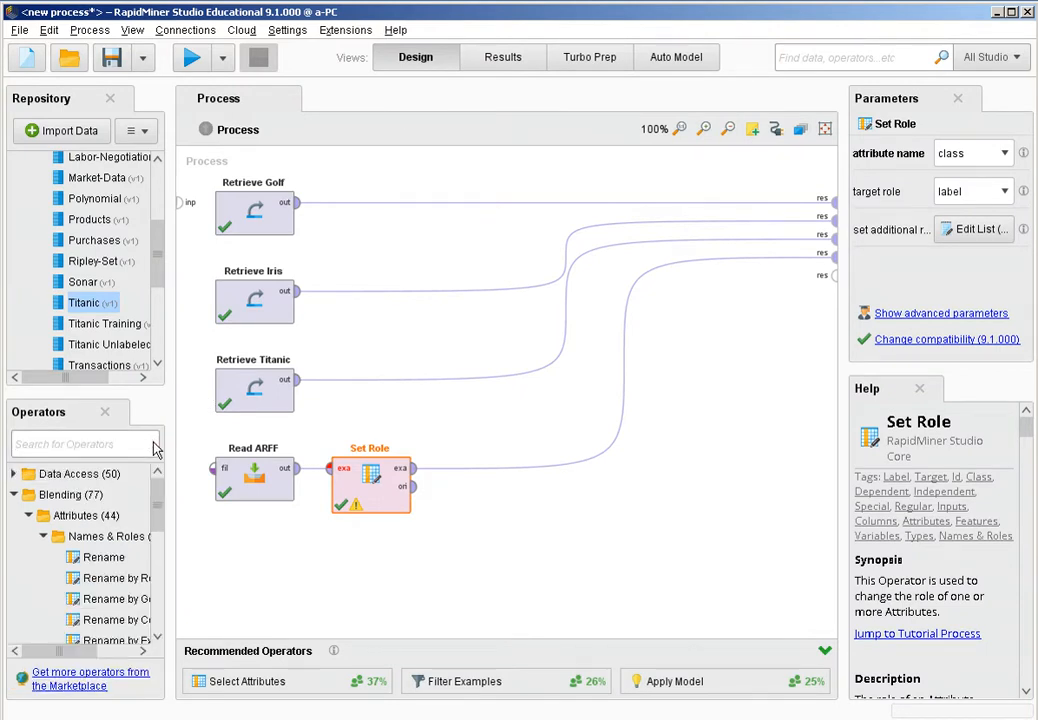
text(corre)
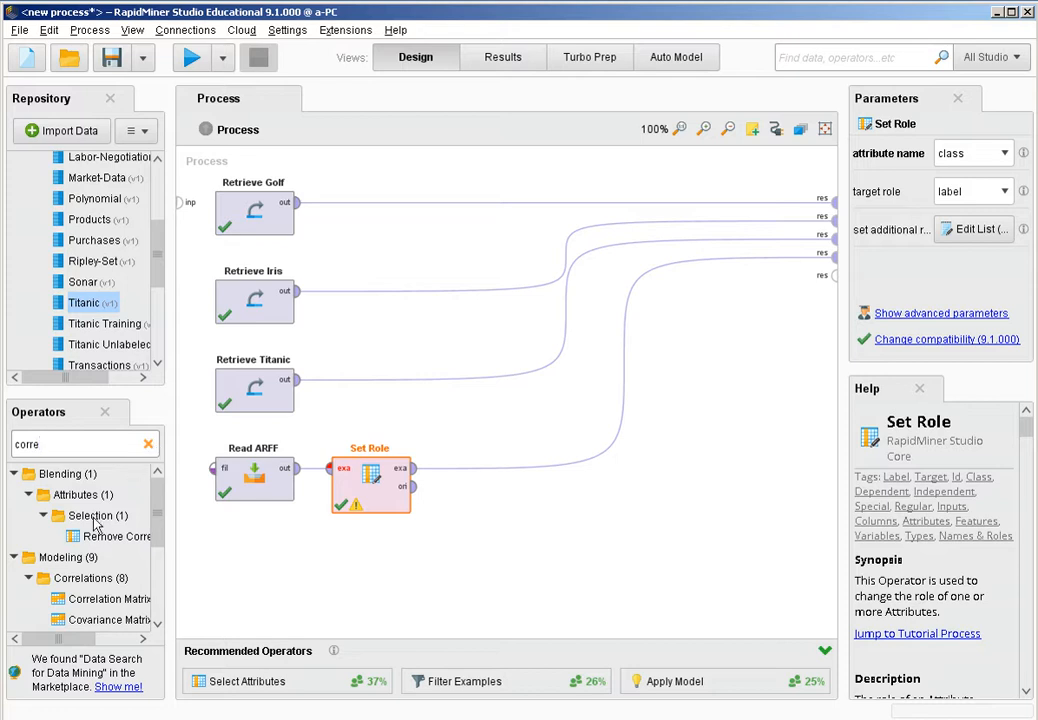
drag(100, 598, 489, 480)
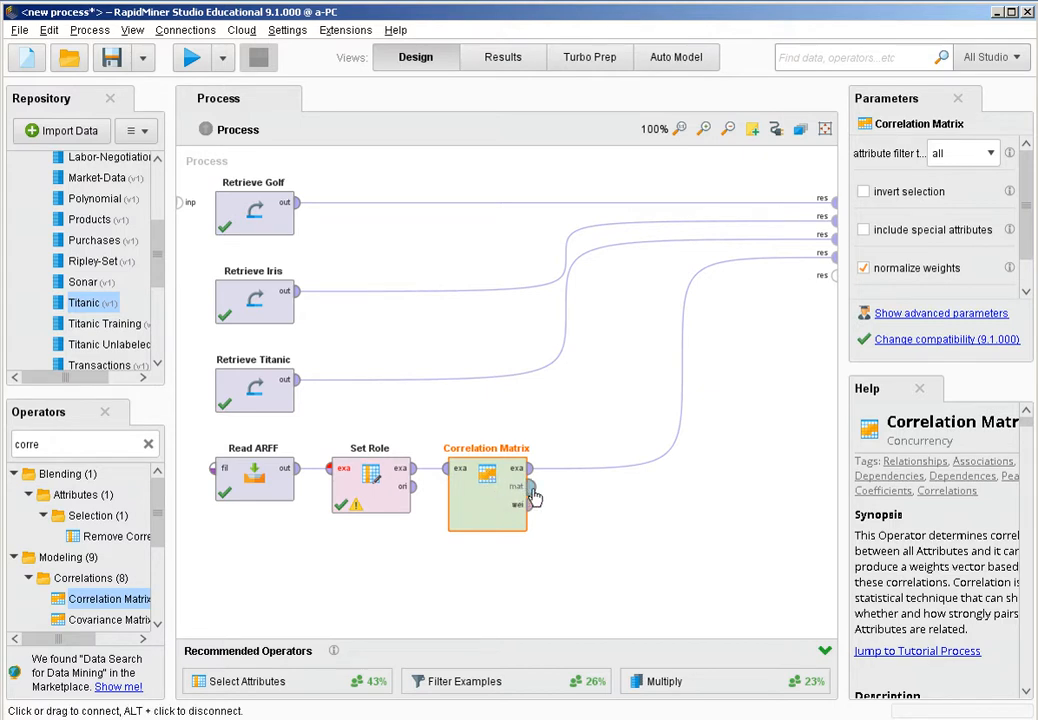
click(530, 486)
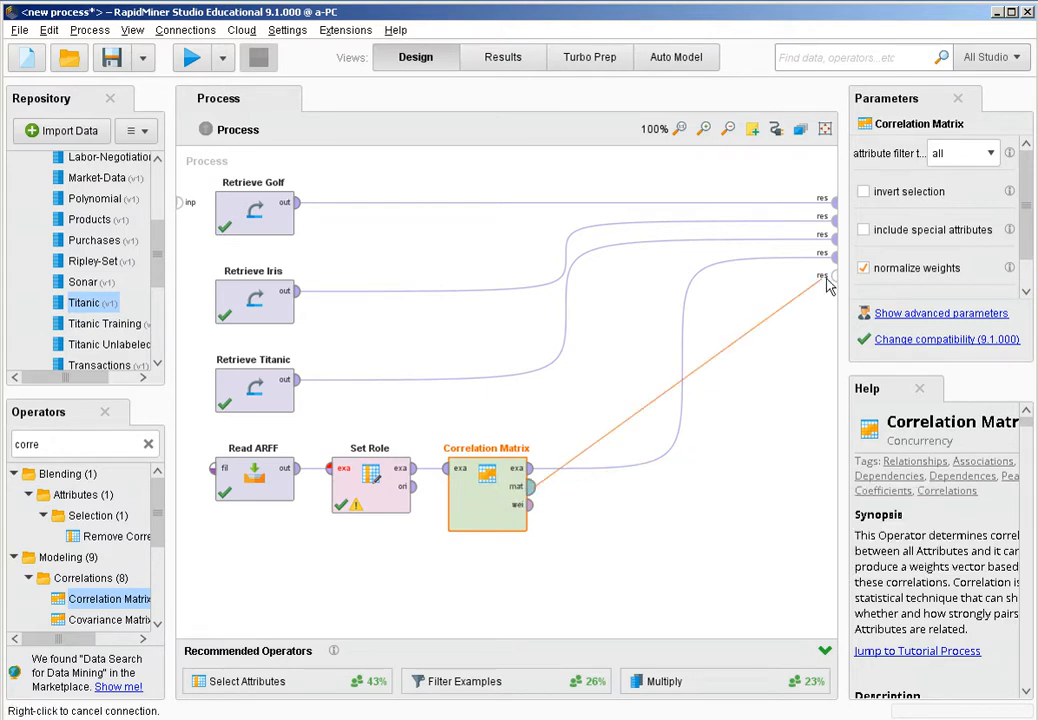
click(835, 288)
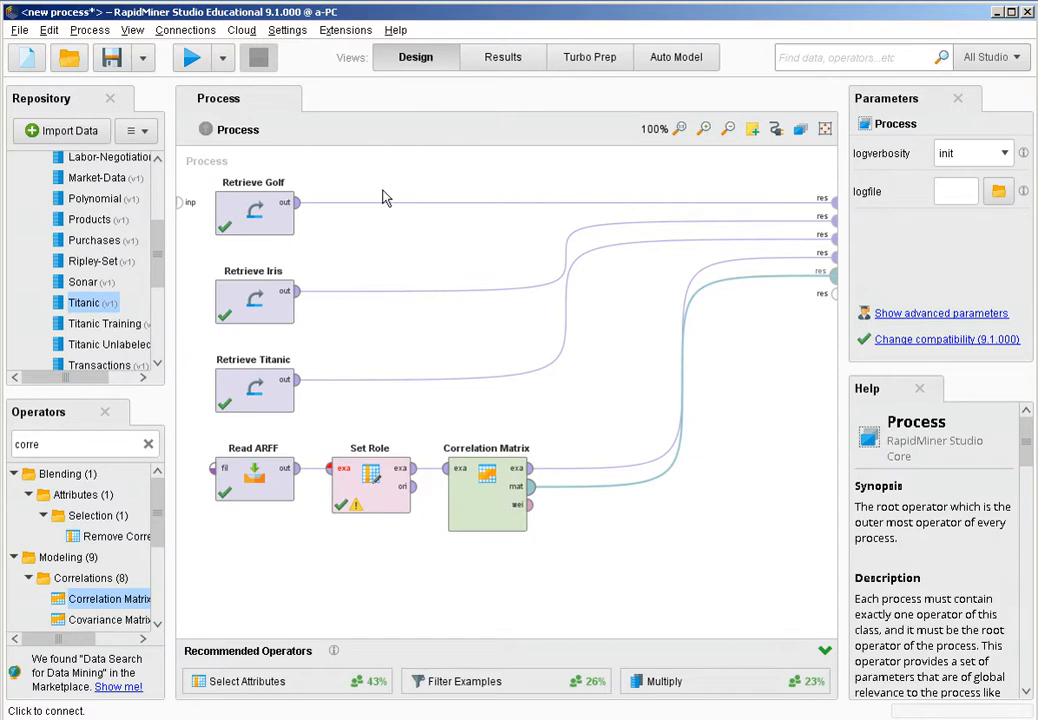
Step: Run the process, widen the results area, and maximize the Correlation Matrix result
click(190, 58)
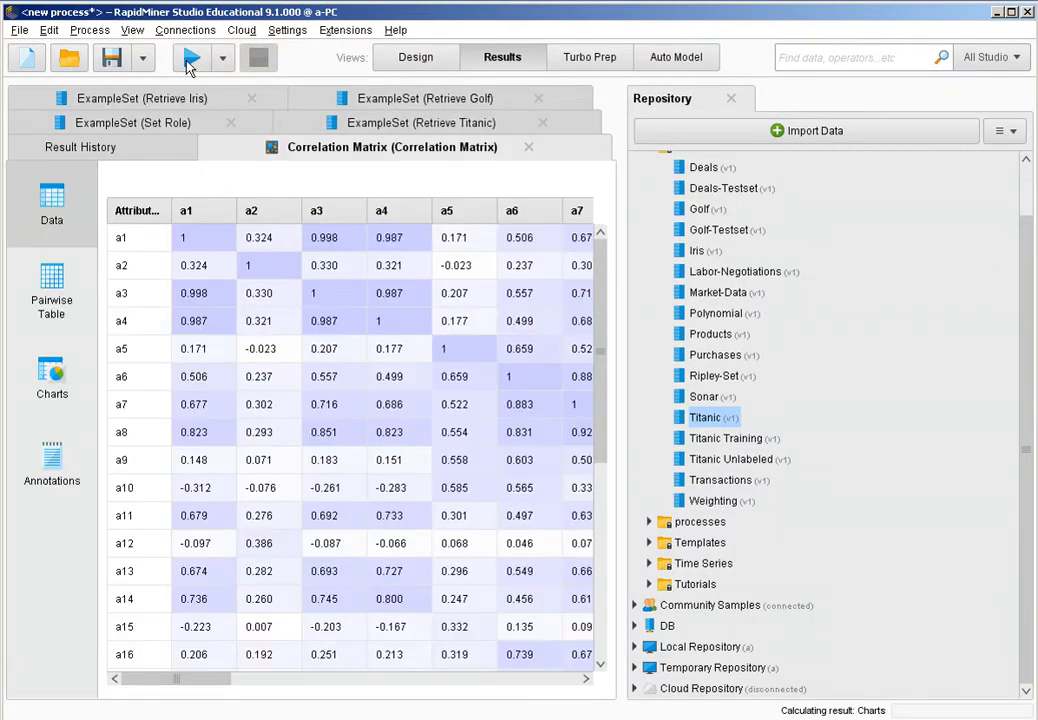
right_click(400, 151)
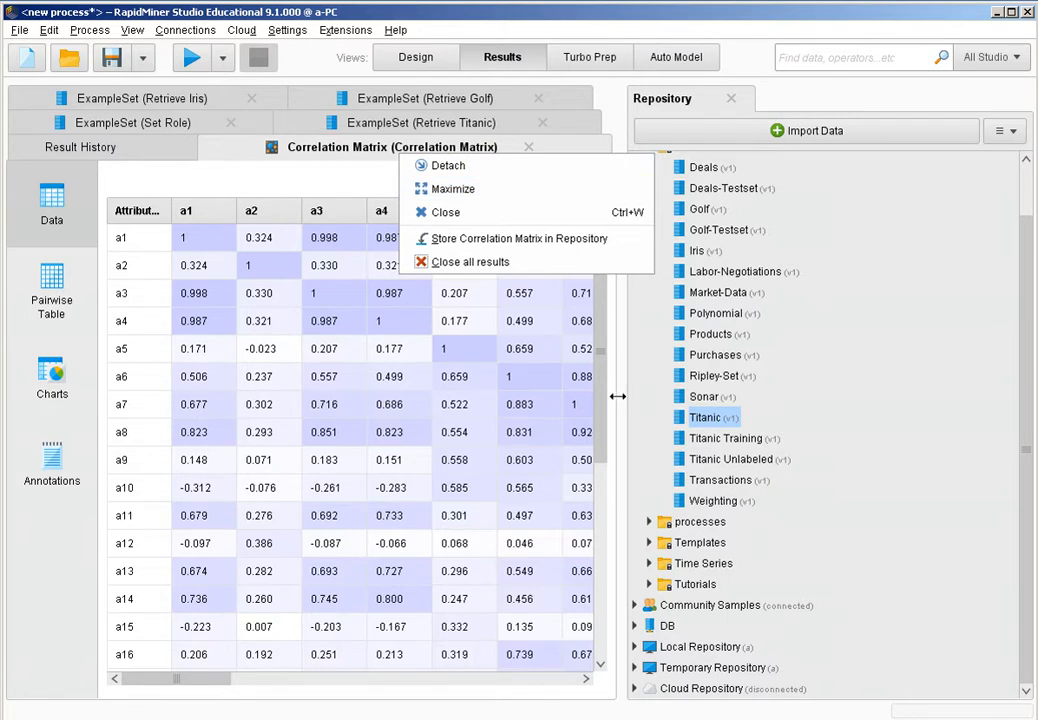
drag(616, 394, 940, 434)
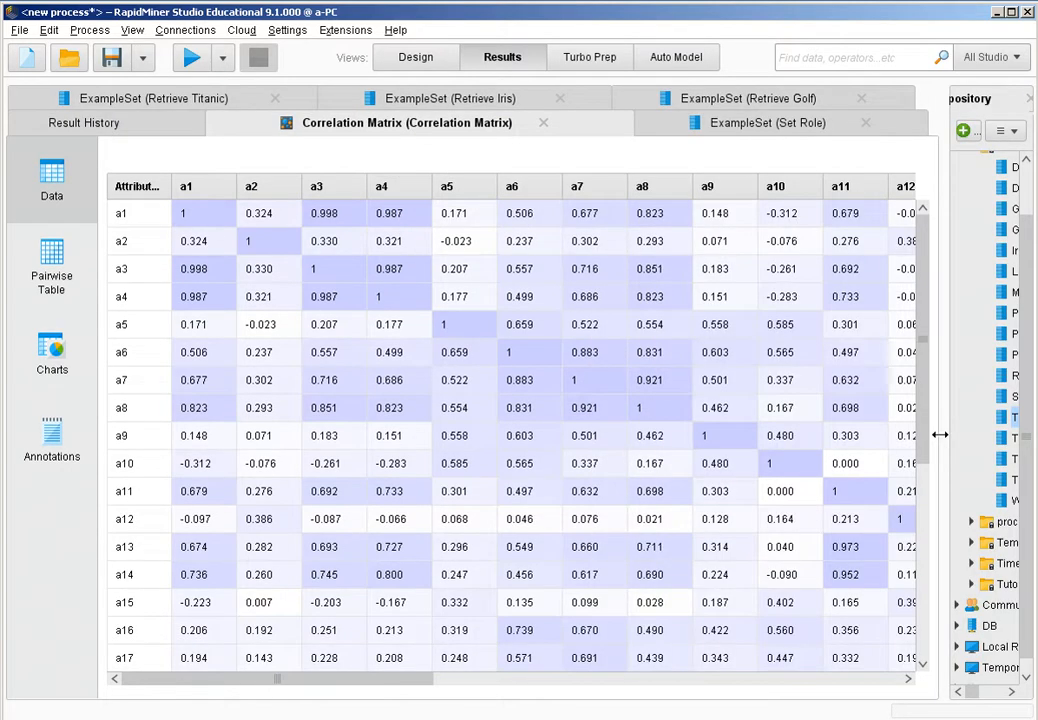
right_click(410, 123)
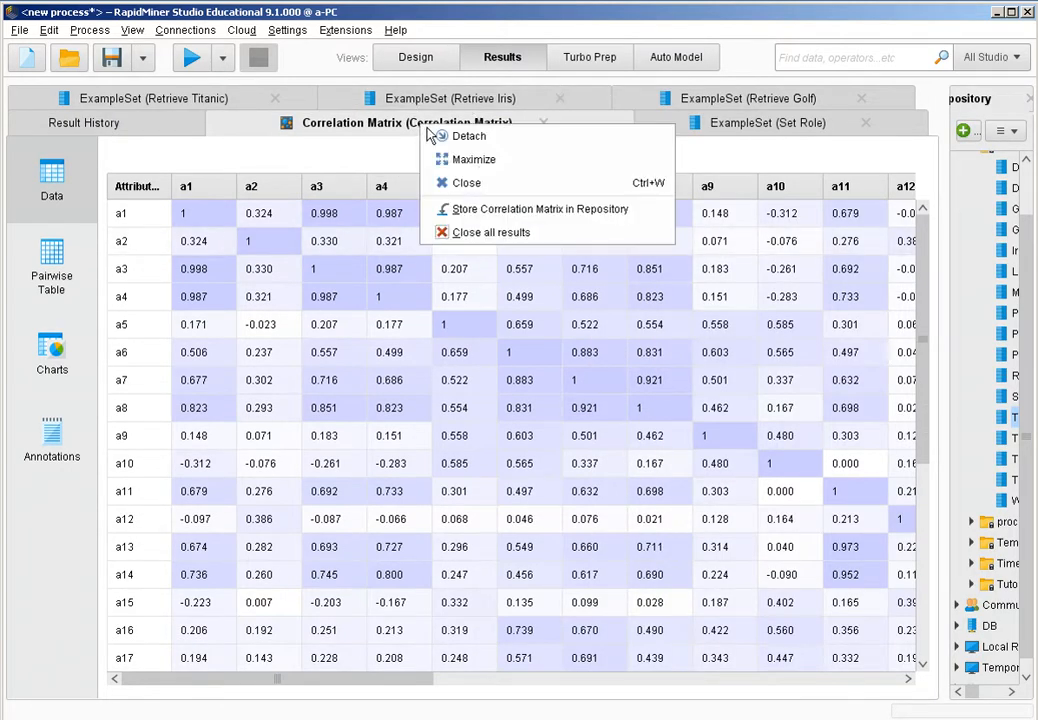
click(470, 153)
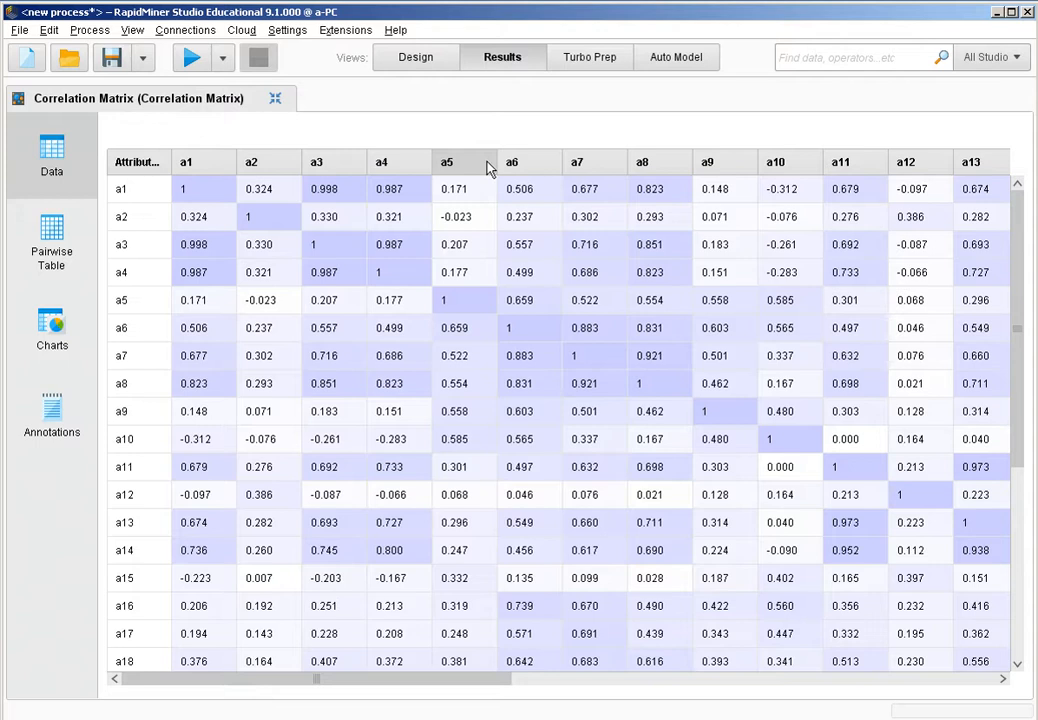
Step: Examine the correlation between a1 and a3 and the remaining attribute rows down to a30, then restore the result's normal size
click(330, 188)
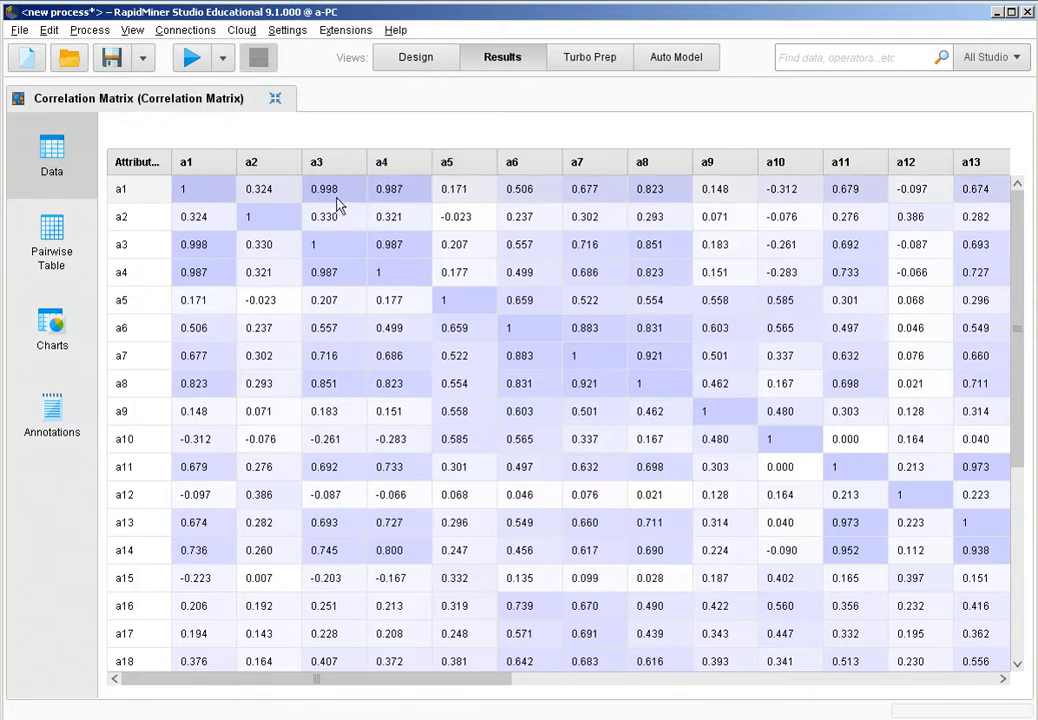
click(338, 199)
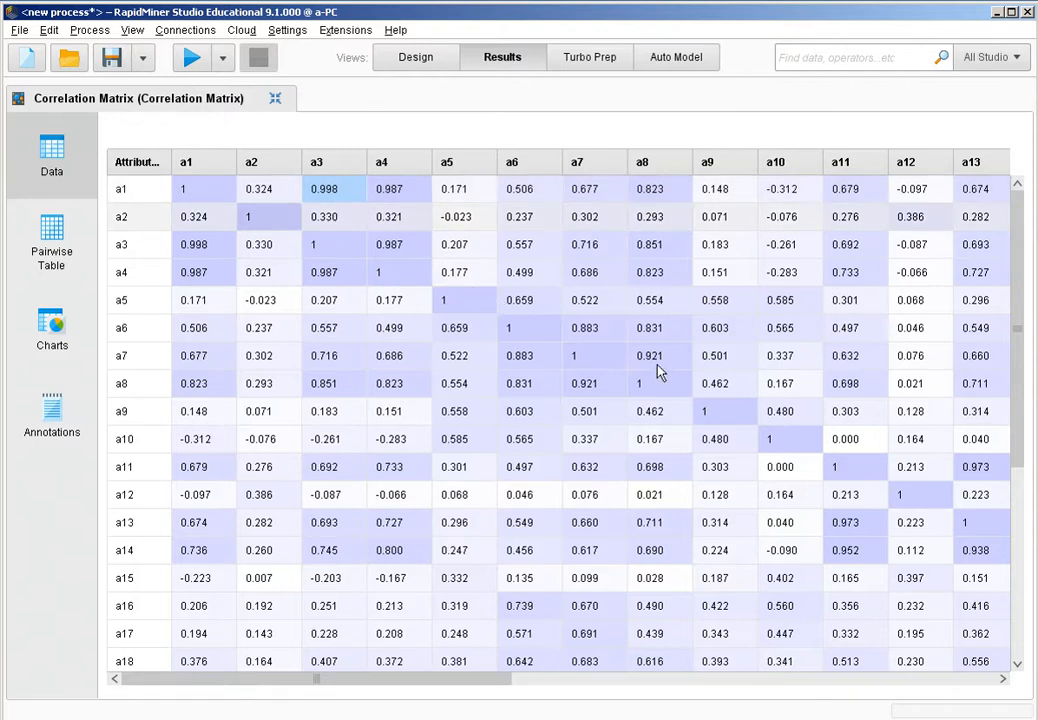
click(872, 478)
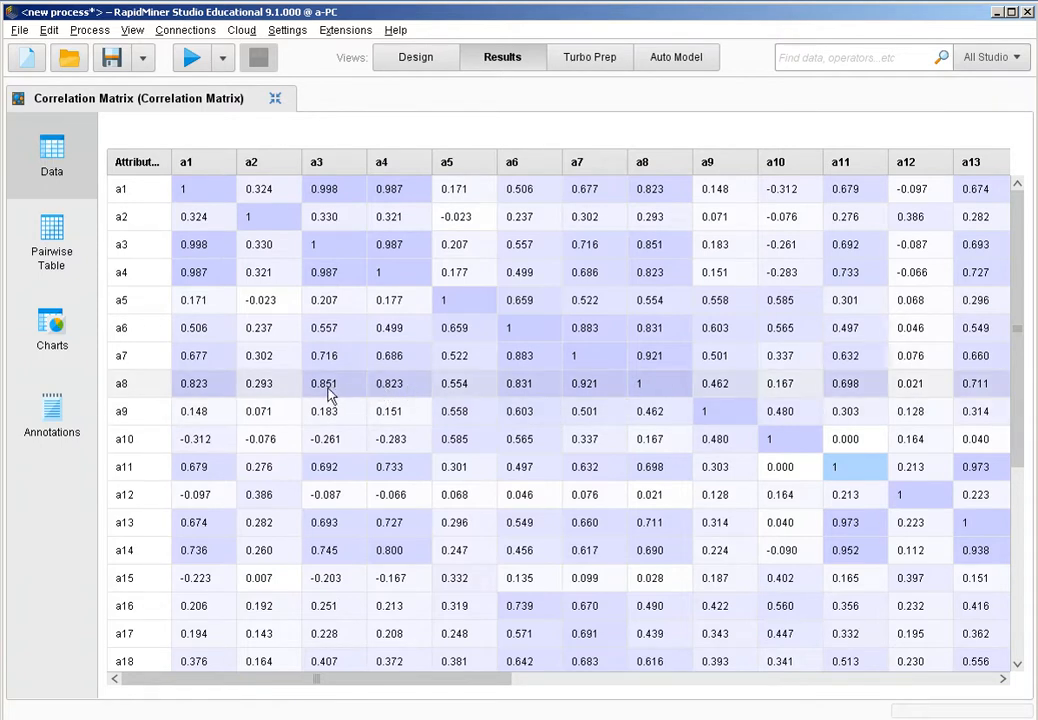
scroll(1022, 440, down, 3)
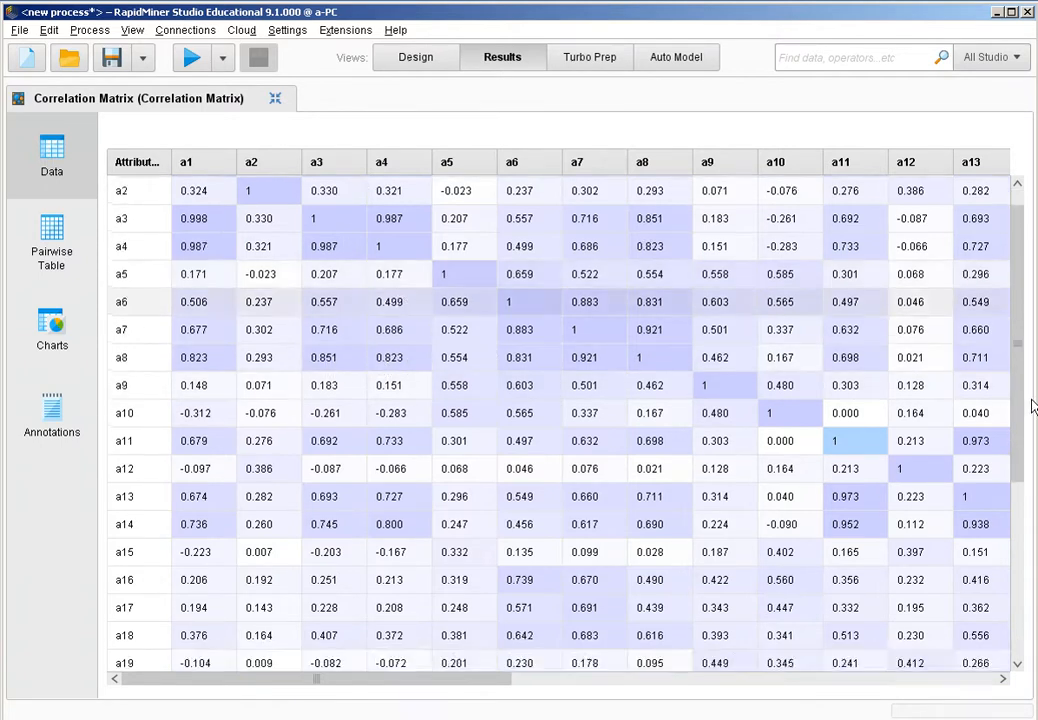
drag(1020, 439, 1017, 628)
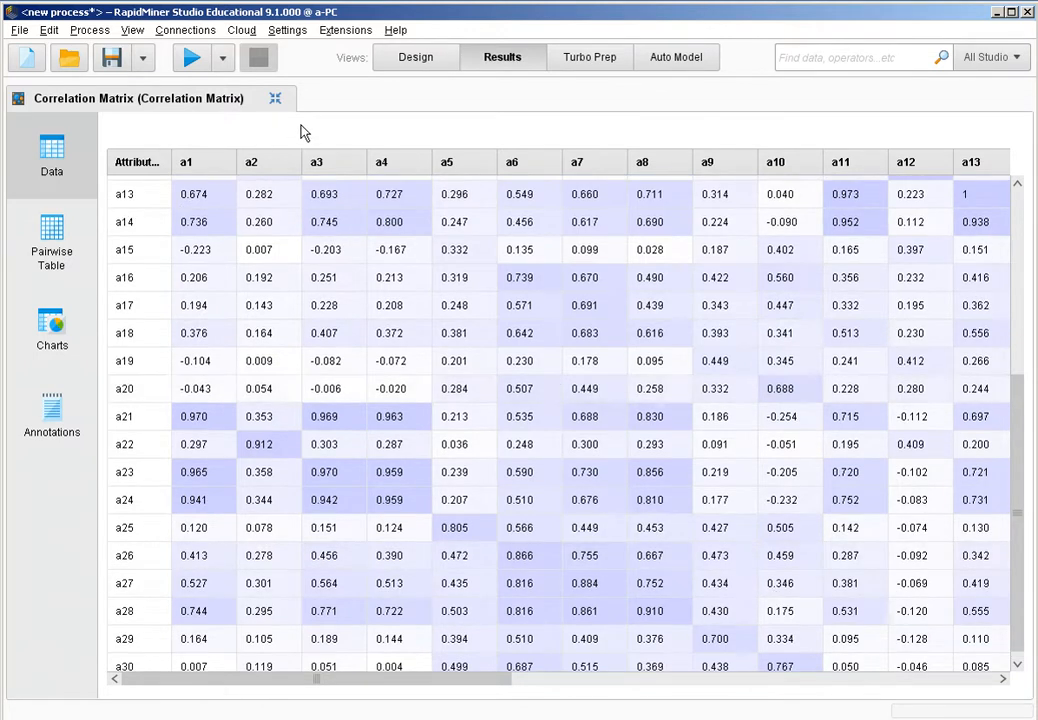
click(278, 101)
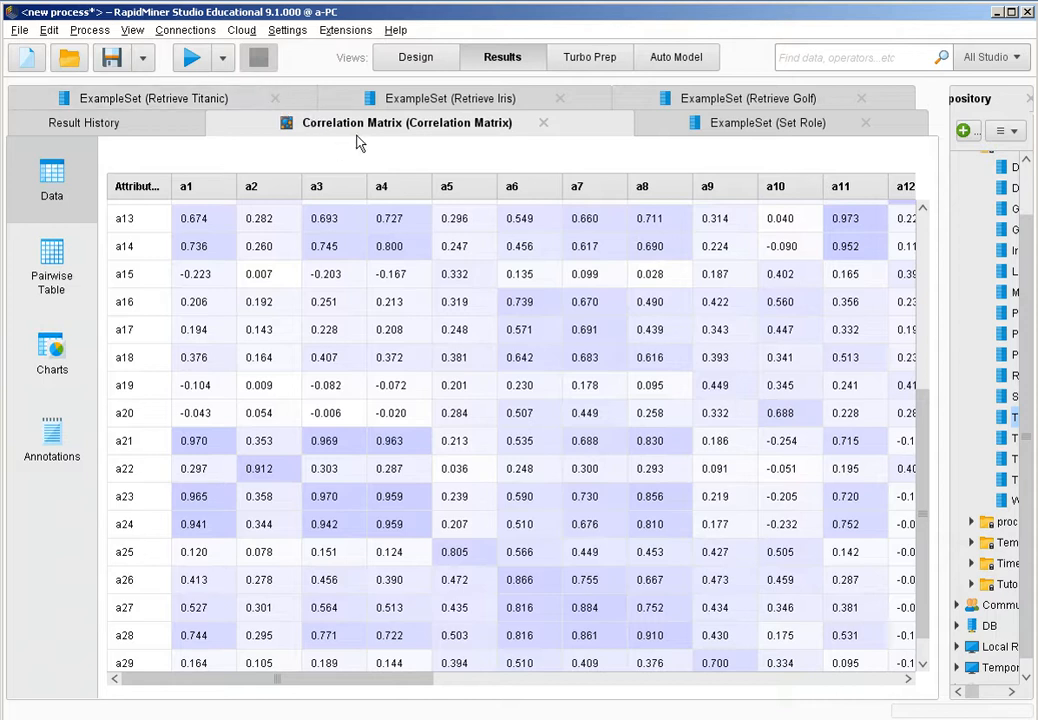
Step: Review the data table and scatter matrix of the Set Role example set, and return to the process design
click(779, 127)
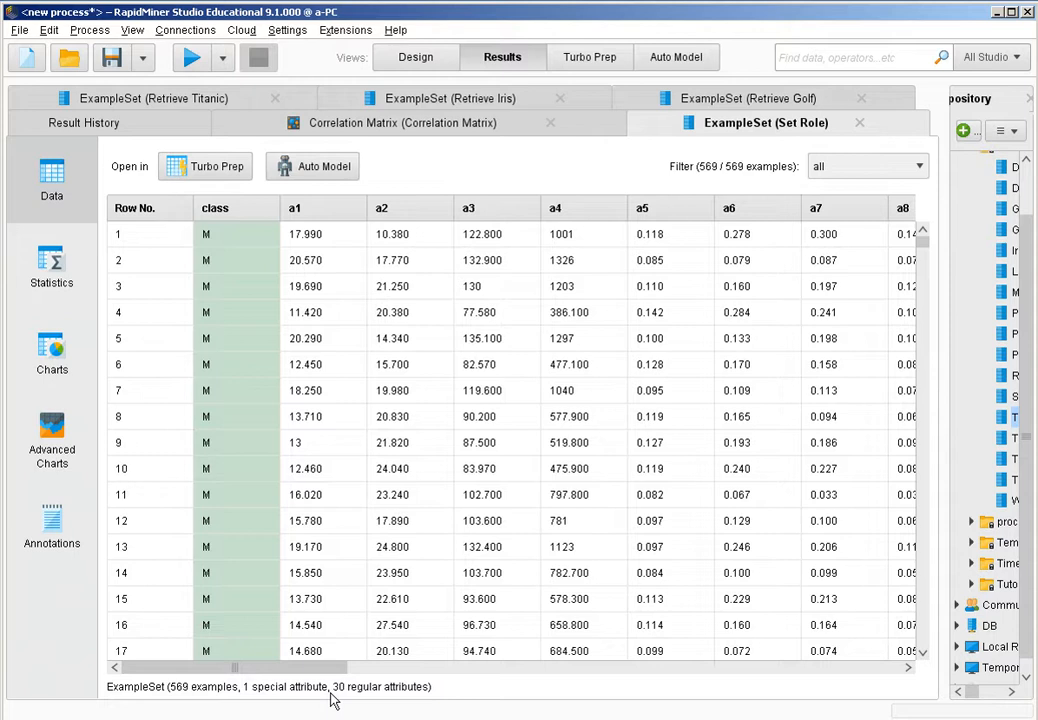
click(40, 344)
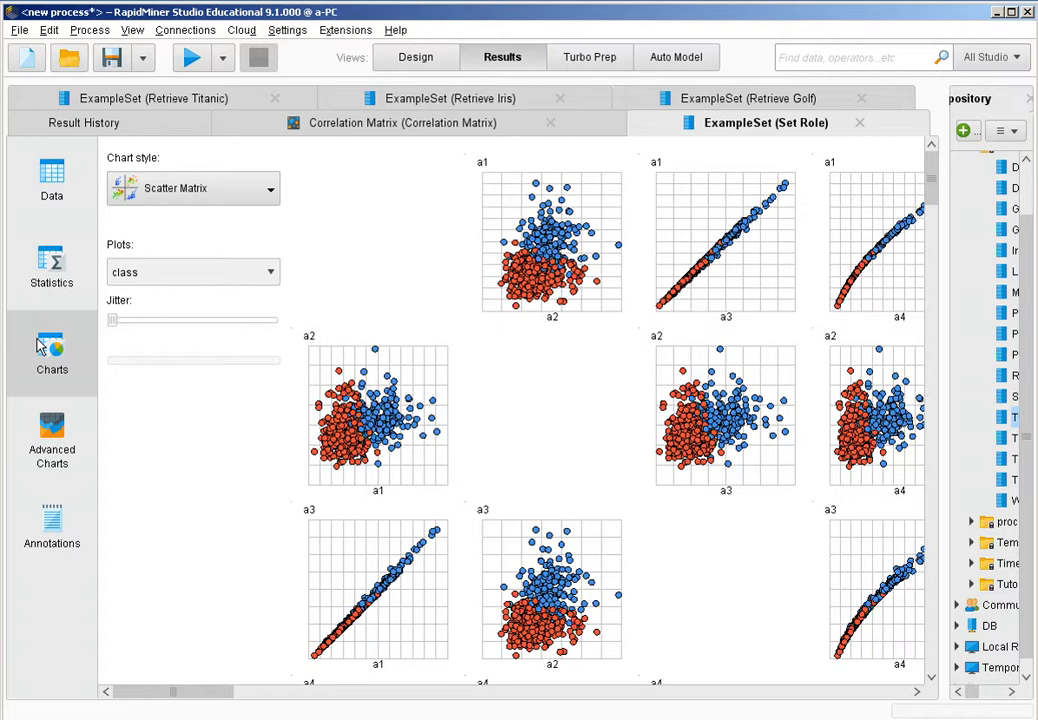
click(445, 64)
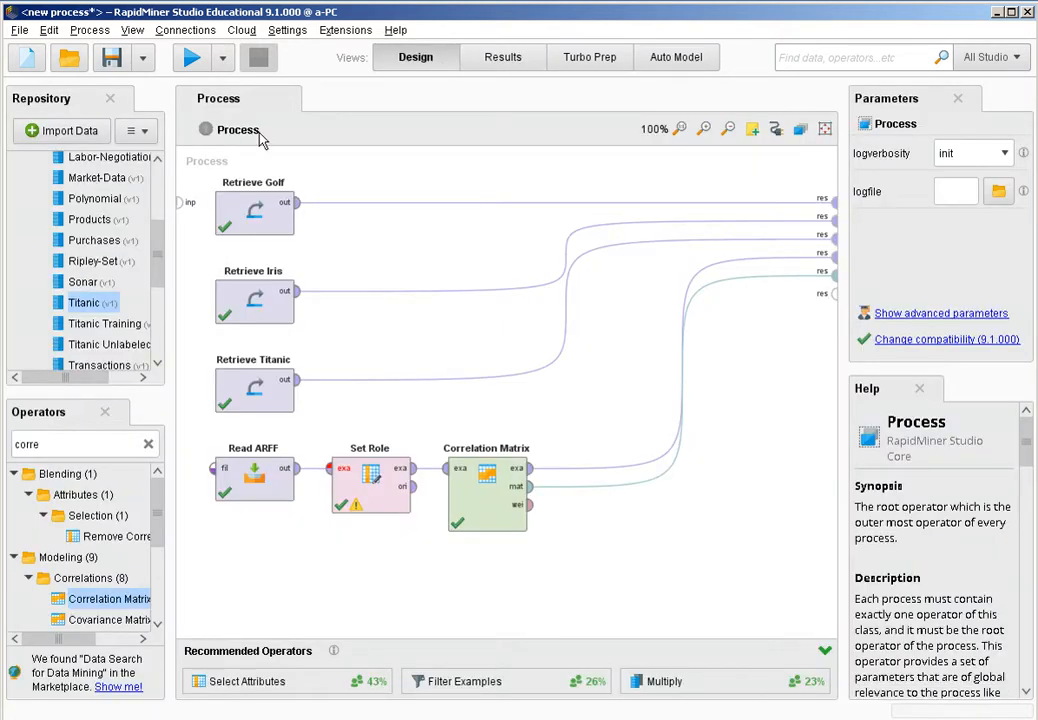
Step: Save the process under the name ExplorationOfData in the Local Repository
click(143, 57)
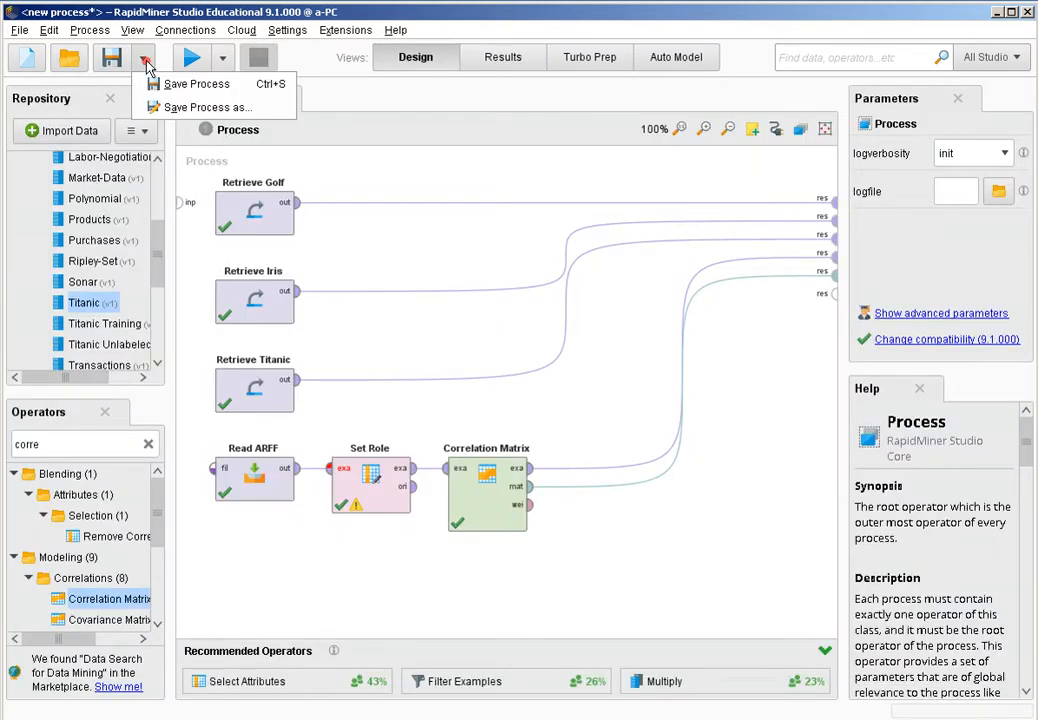
click(200, 107)
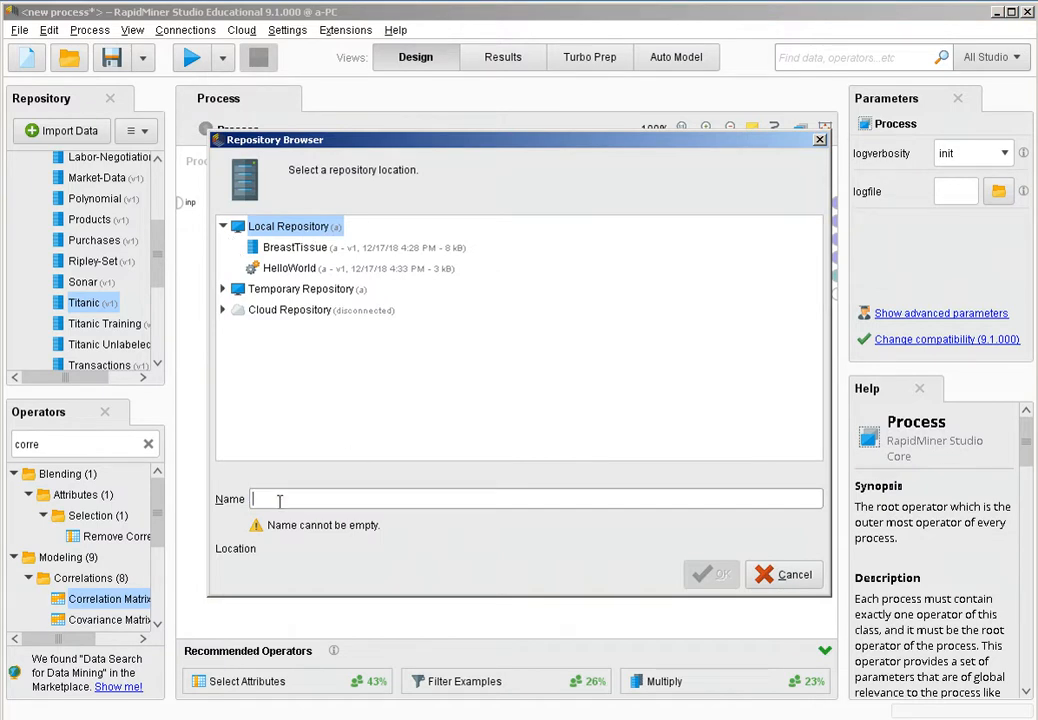
text(V)
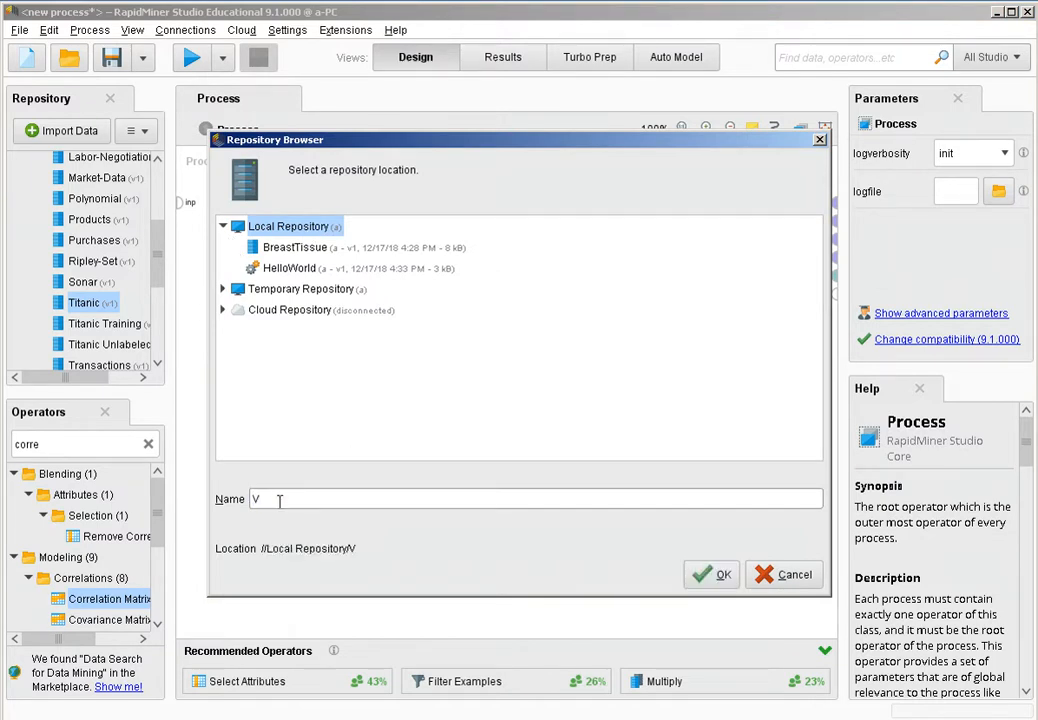
key(BackSpace)
text(ExplorationO)
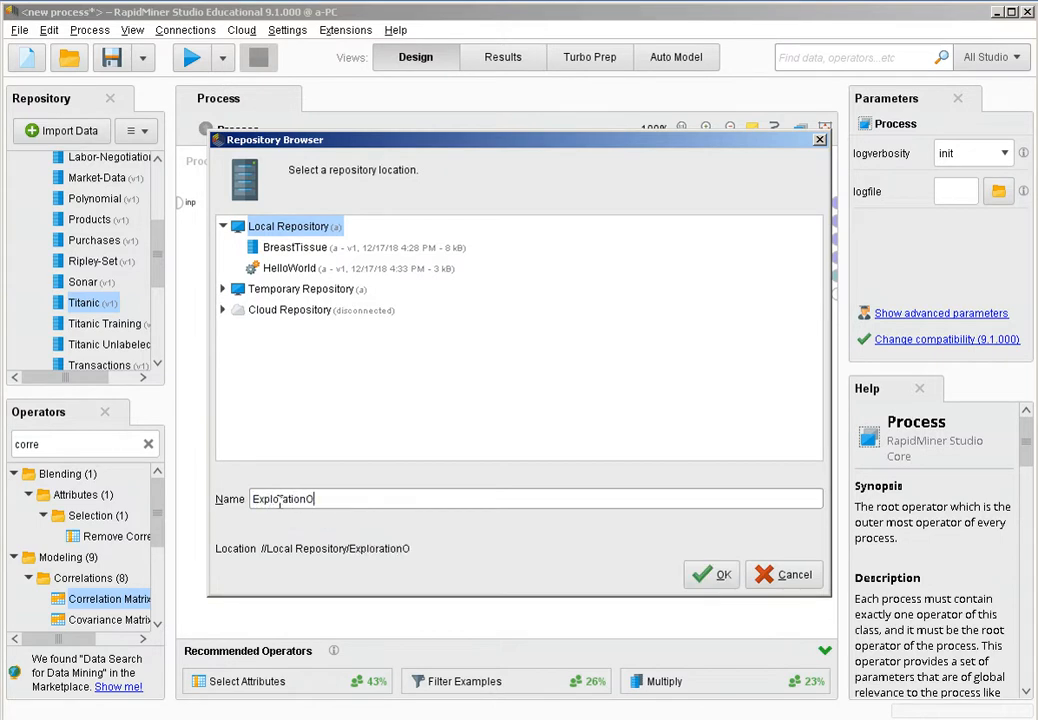
text(dfData)
double_click(322, 498)
key(BackSpace)
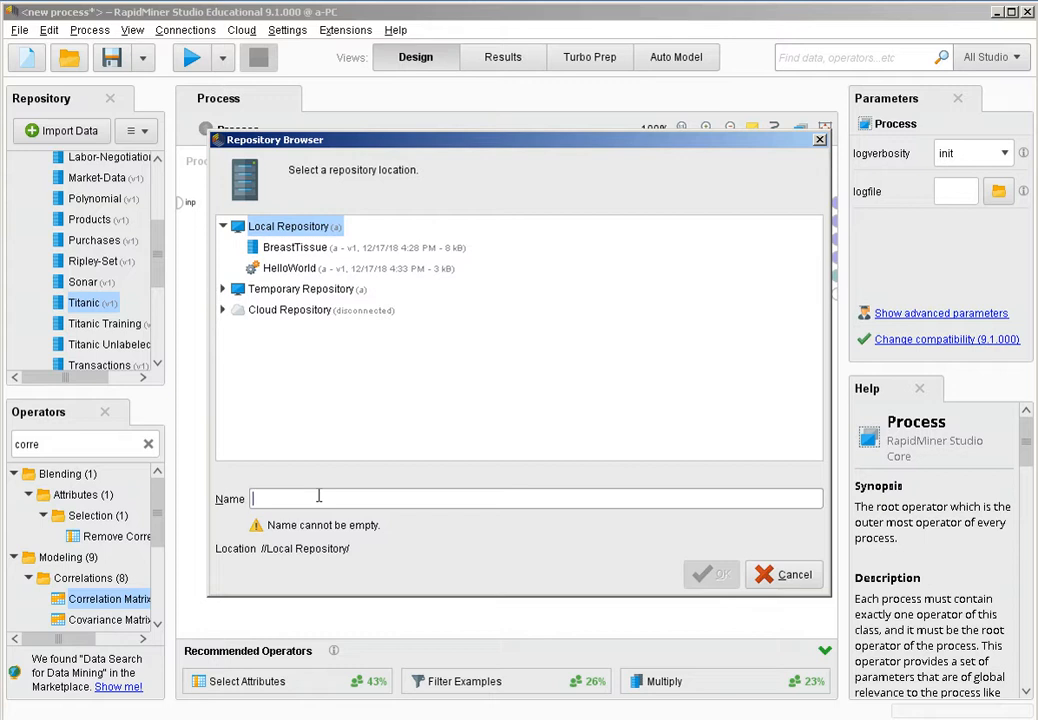
text(Explor)
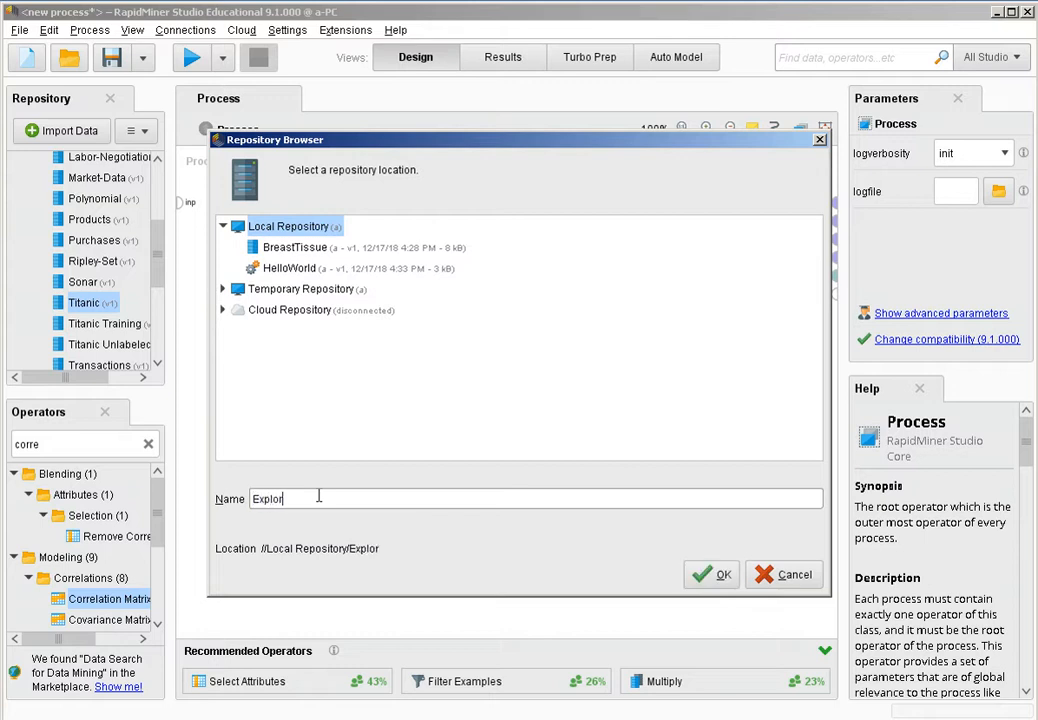
text(ationOfData)
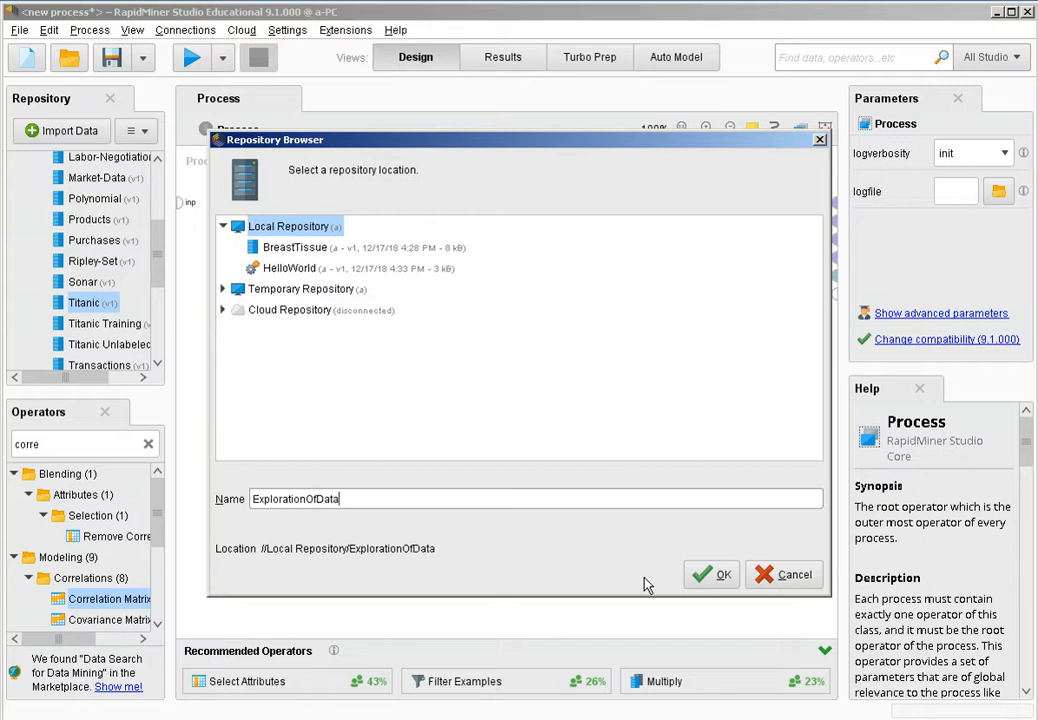
click(706, 578)
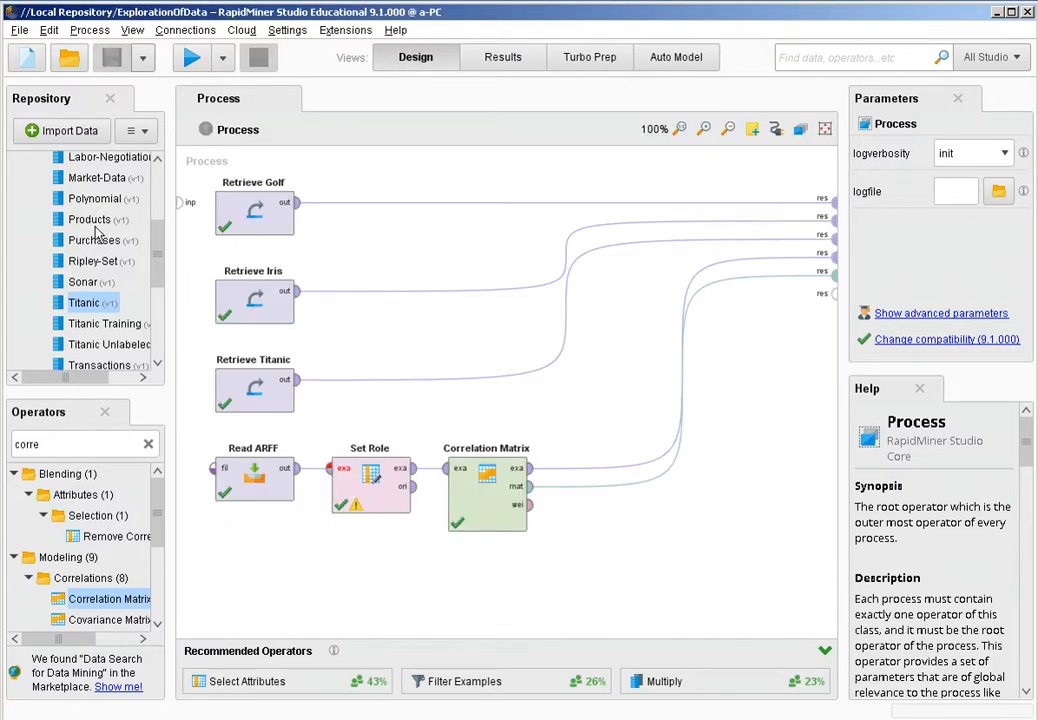
Step: Collapse the Samples folder in the repository tree, expand Local Repository, and select the HelloWorld process
scroll(76, 215, up, 3)
scroll(123, 160, up, 3)
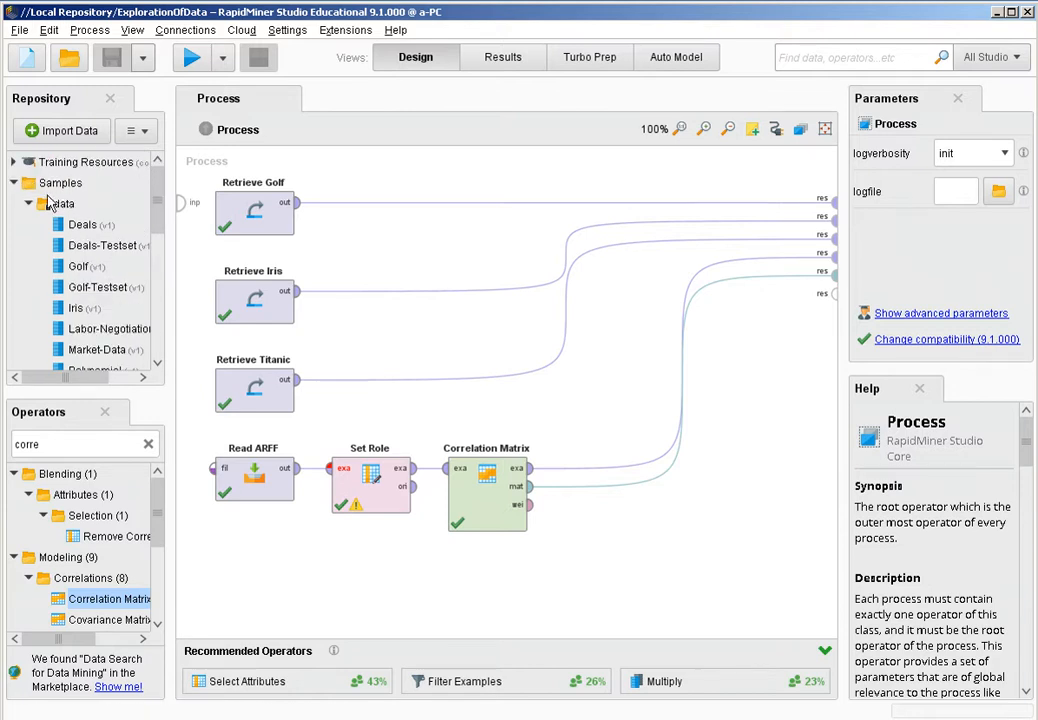
click(15, 184)
click(15, 184)
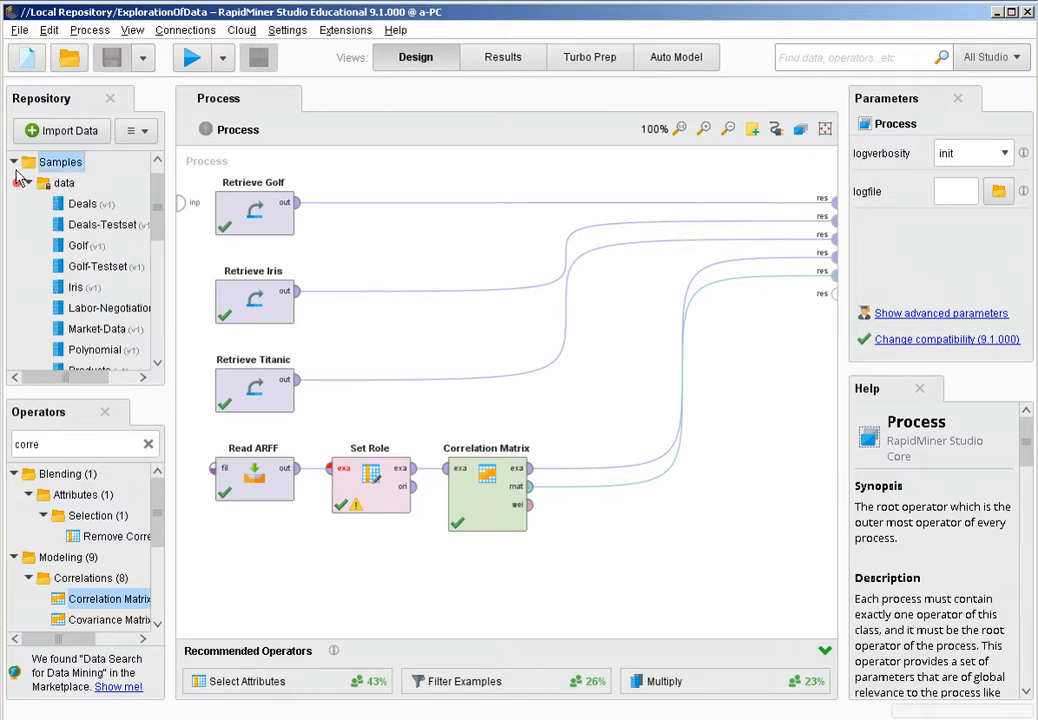
click(14, 164)
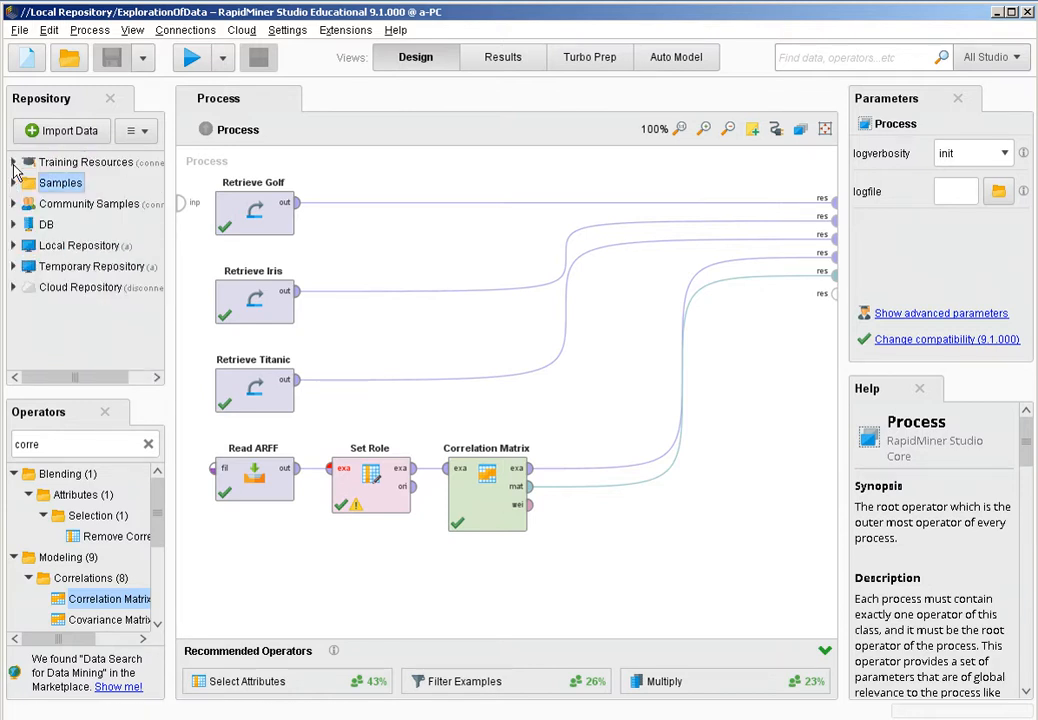
click(14, 245)
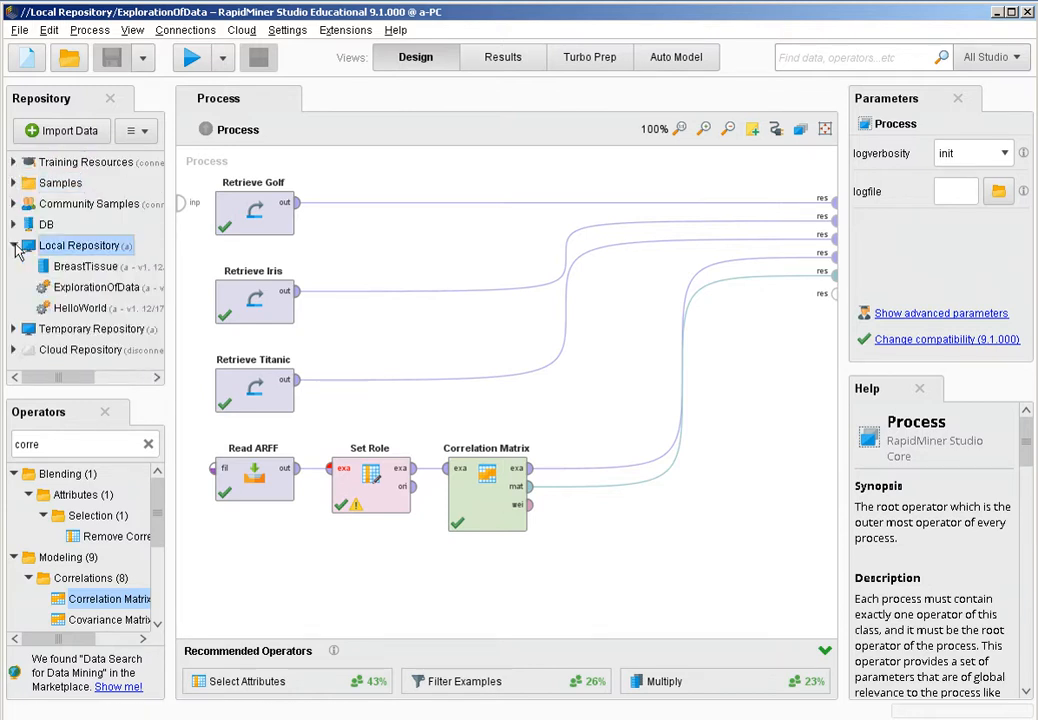
click(97, 314)
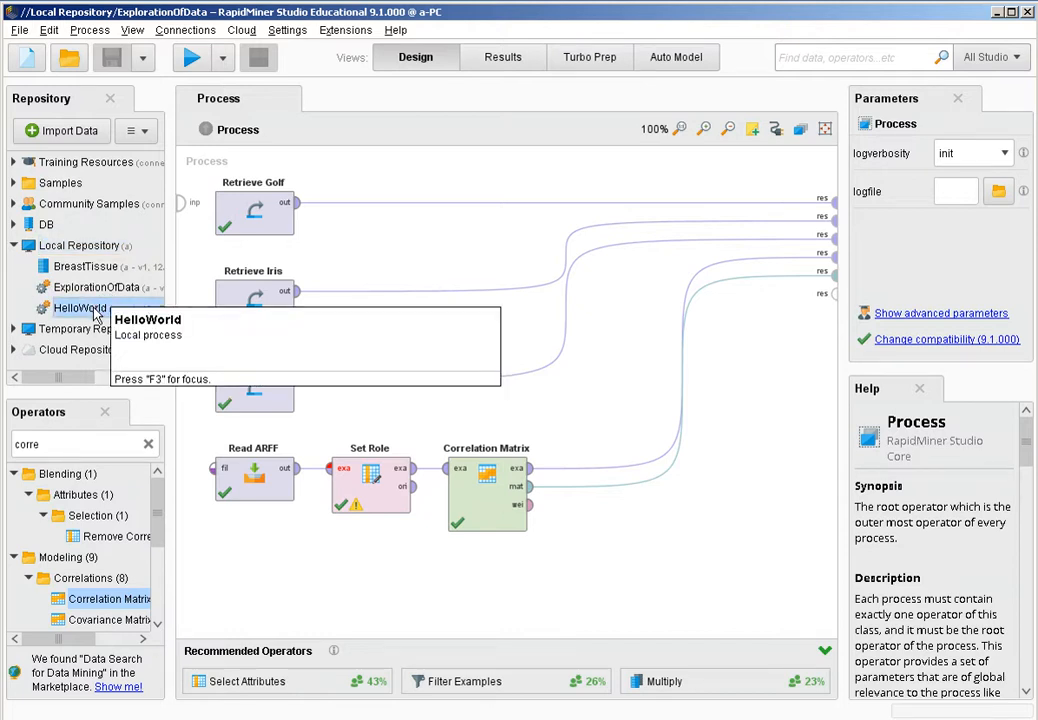